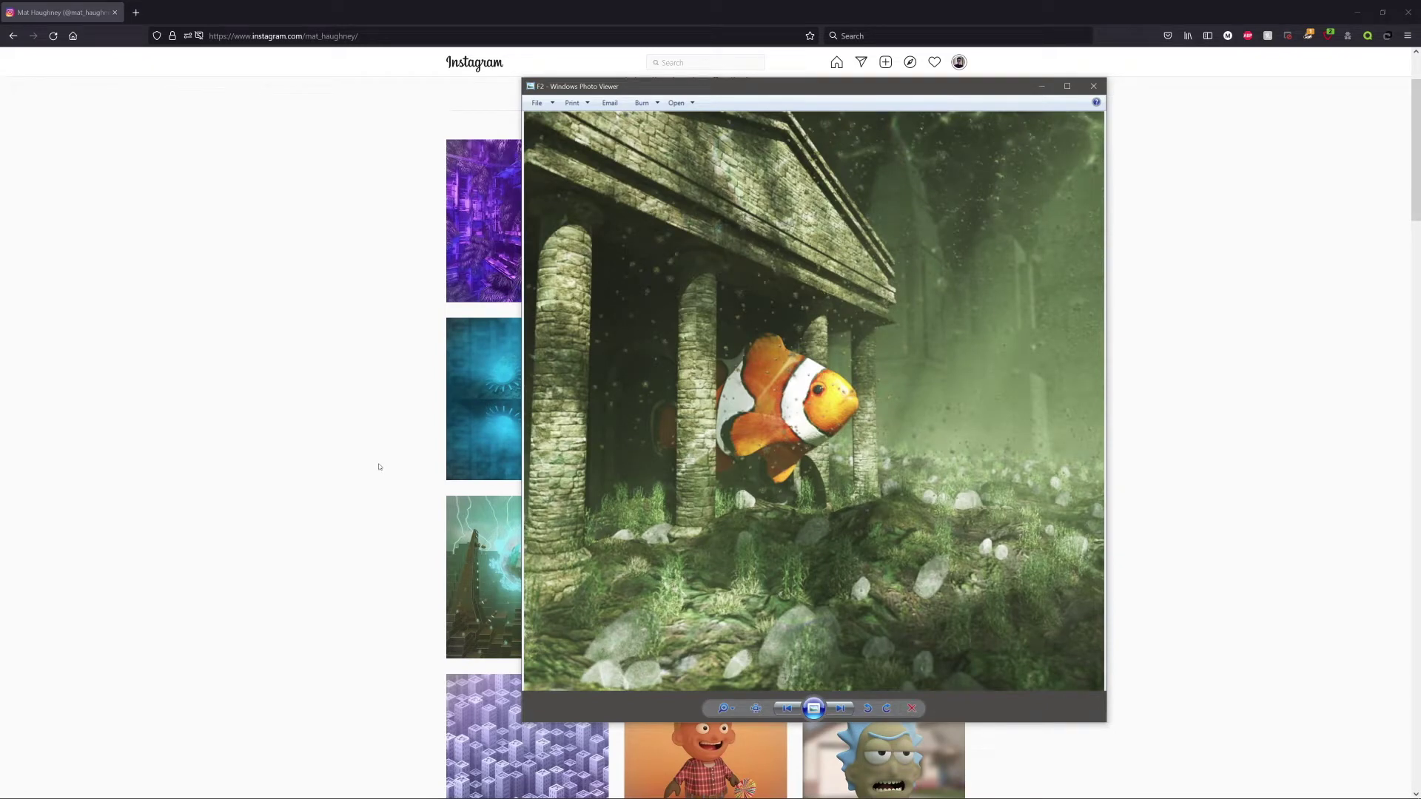
Leave the reference image and the Instagram page and switch to the empty Cinema 4D scene
click(293, 541)
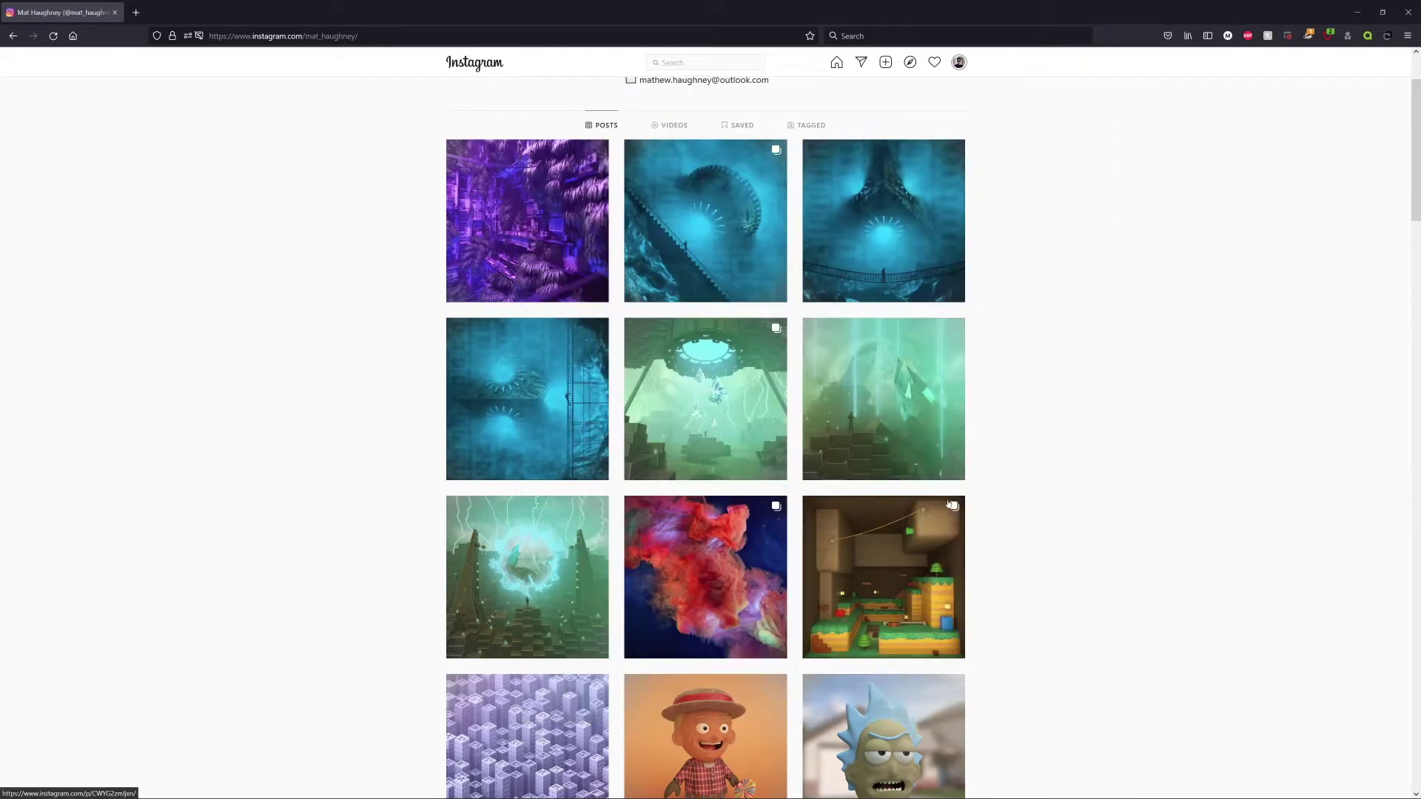
key(alt+Tab)
click(948, 474)
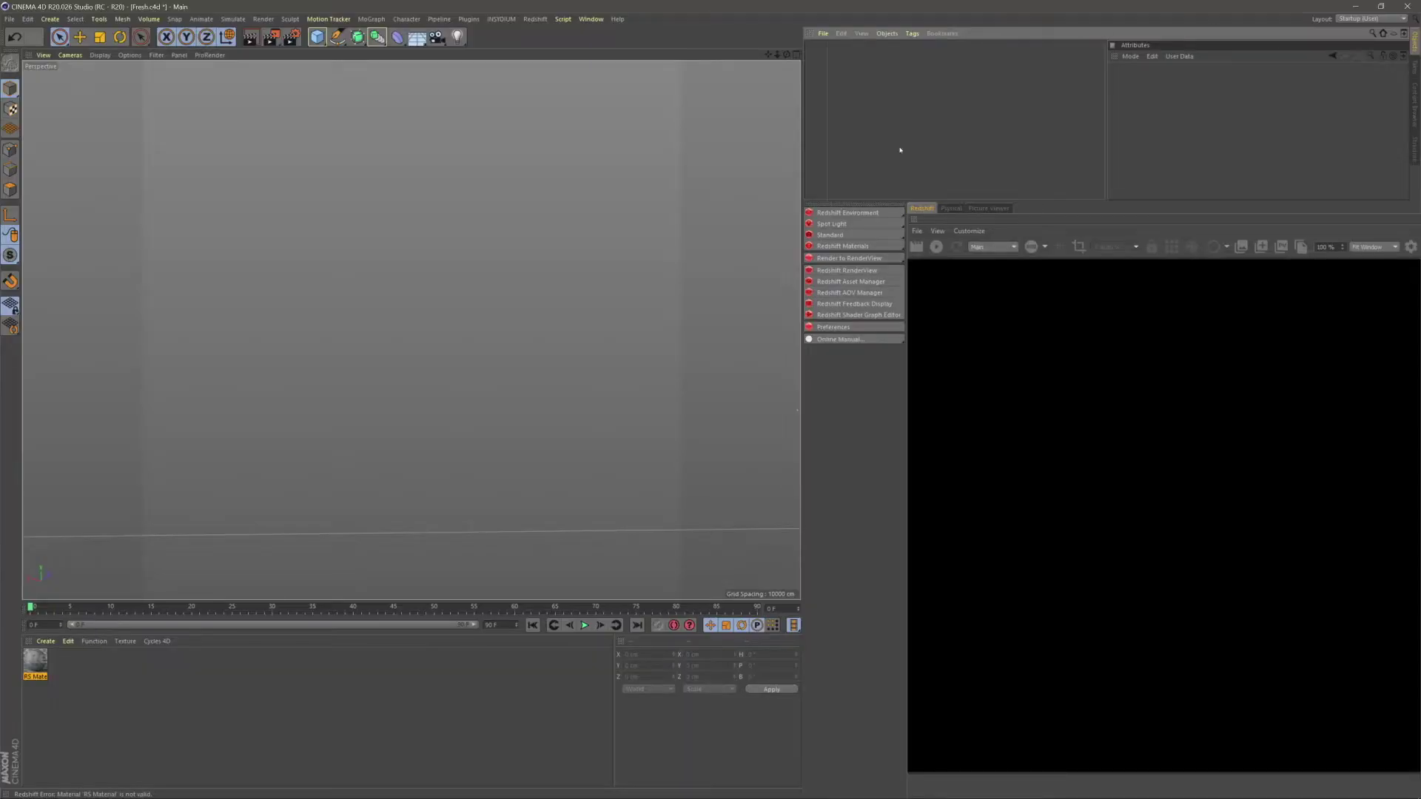
Add a Plane primitive at the scene origin as the ground
click(317, 36)
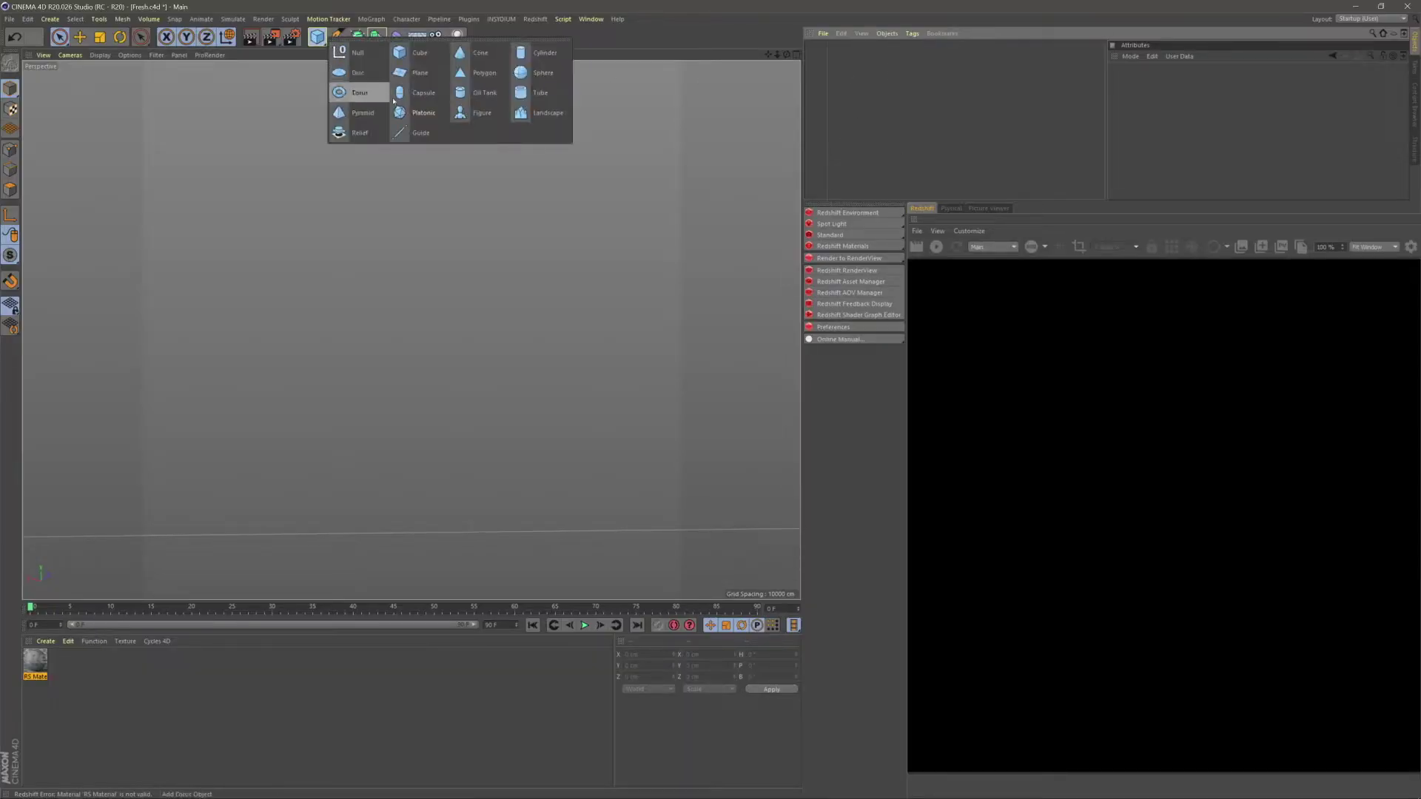
click(420, 72)
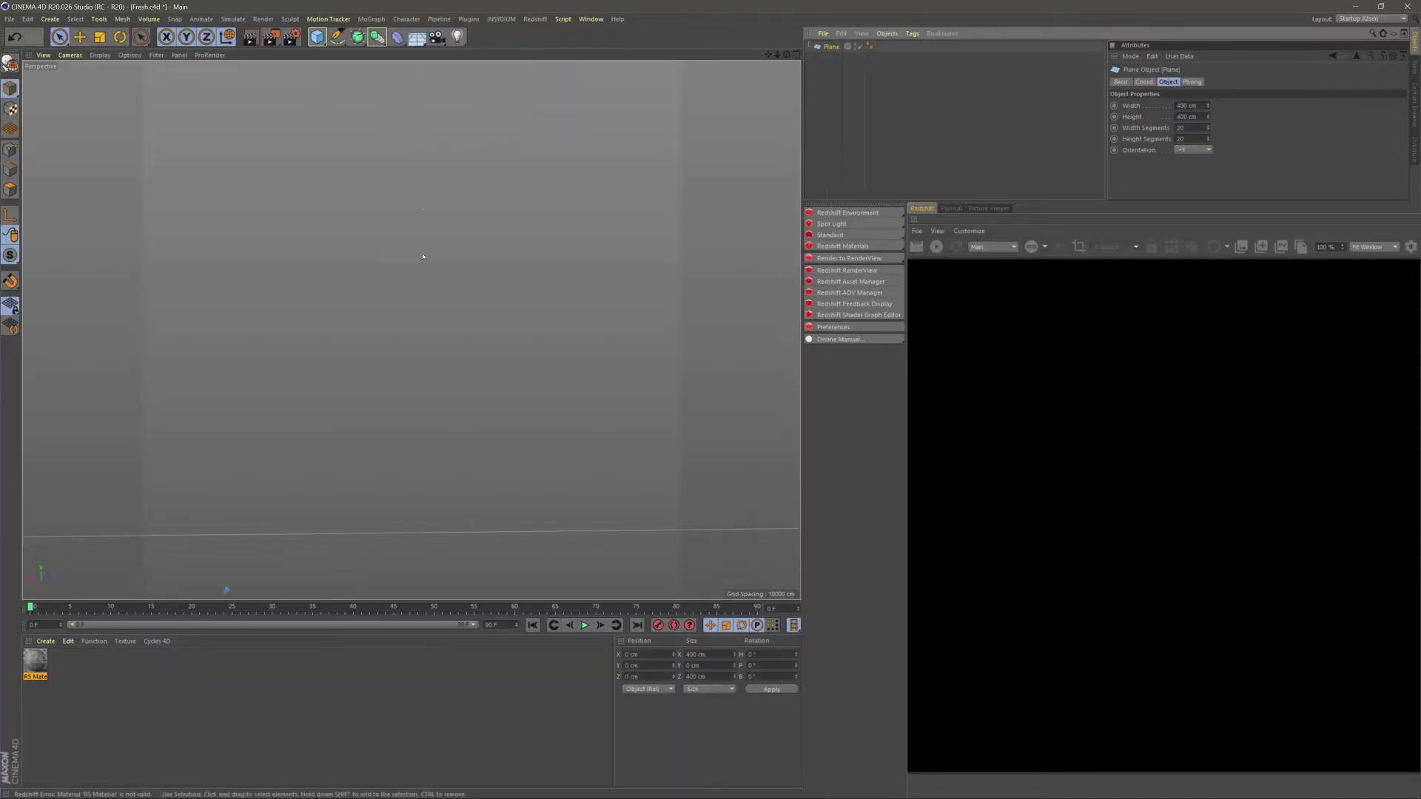
alt+right_drag(323, 520, 340, 561)
alt+middle_drag(340, 562, 336, 518)
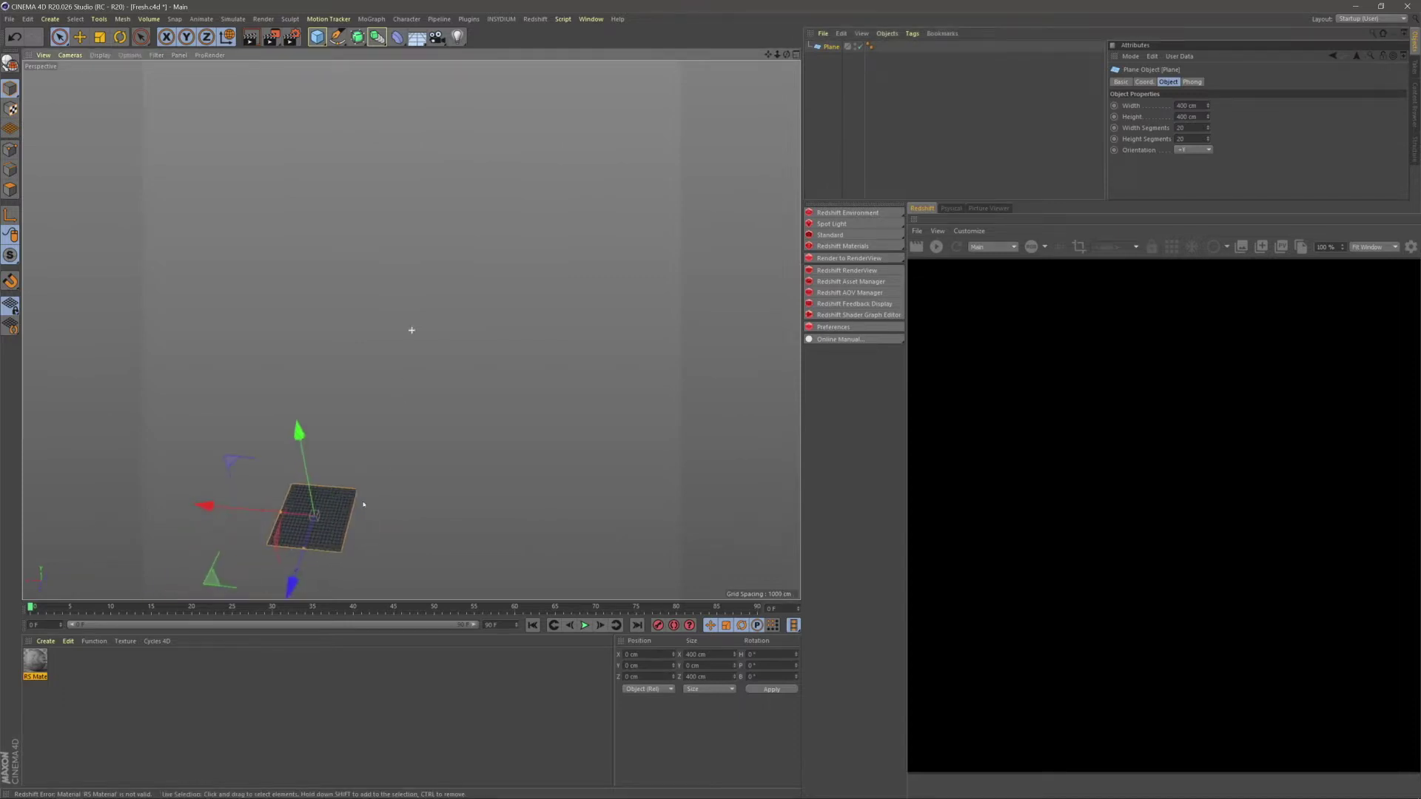
alt+right_drag(336, 518, 365, 504)
alt+drag(364, 504, 587, 295)
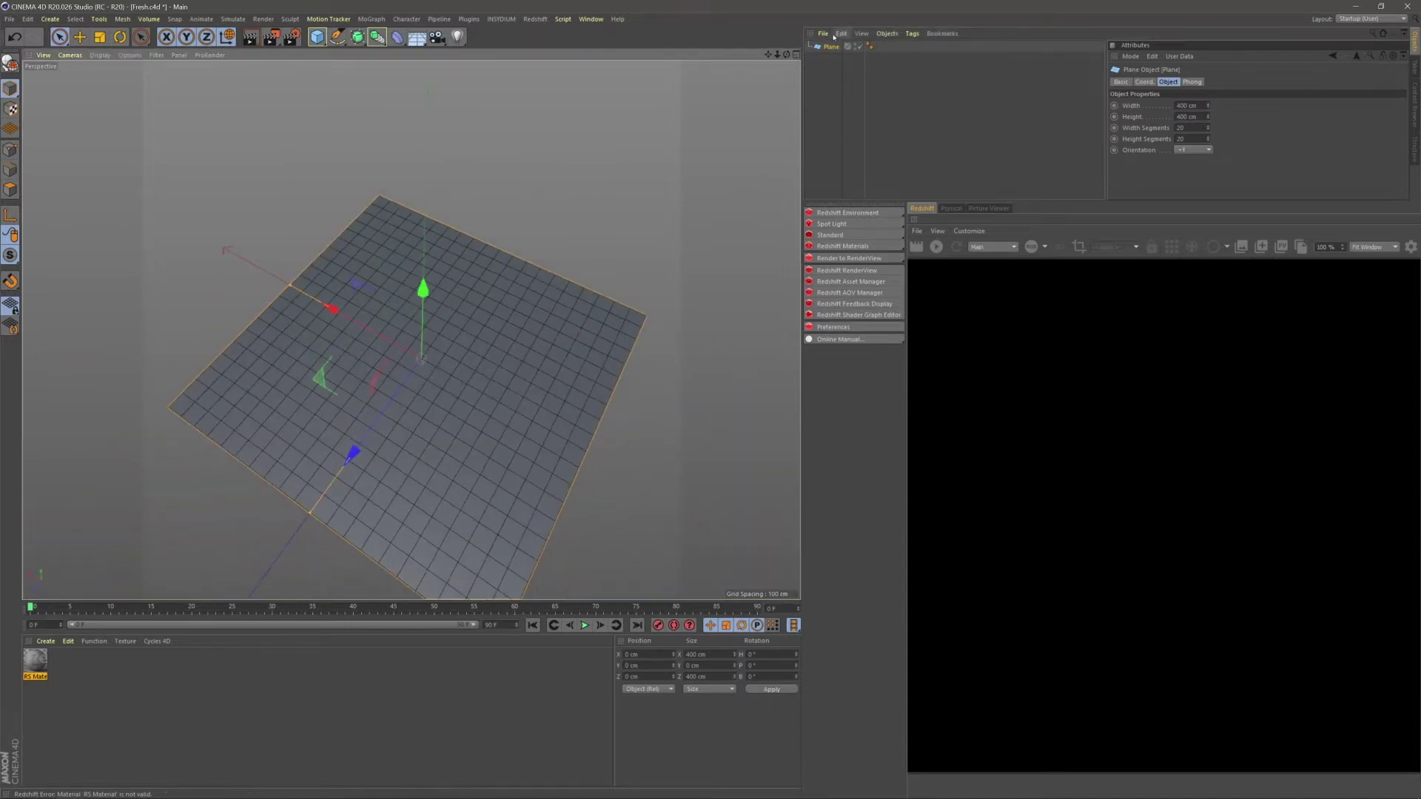
Set the plane's width segments and height segments to 1
double_click(1189, 128)
text(1)
double_click(1192, 139)
text(1)
click(641, 197)
Add a Cube primitive on the plane and scale it uniformly to about 70 cm per side
alt+middle_drag(413, 397, 387, 345)
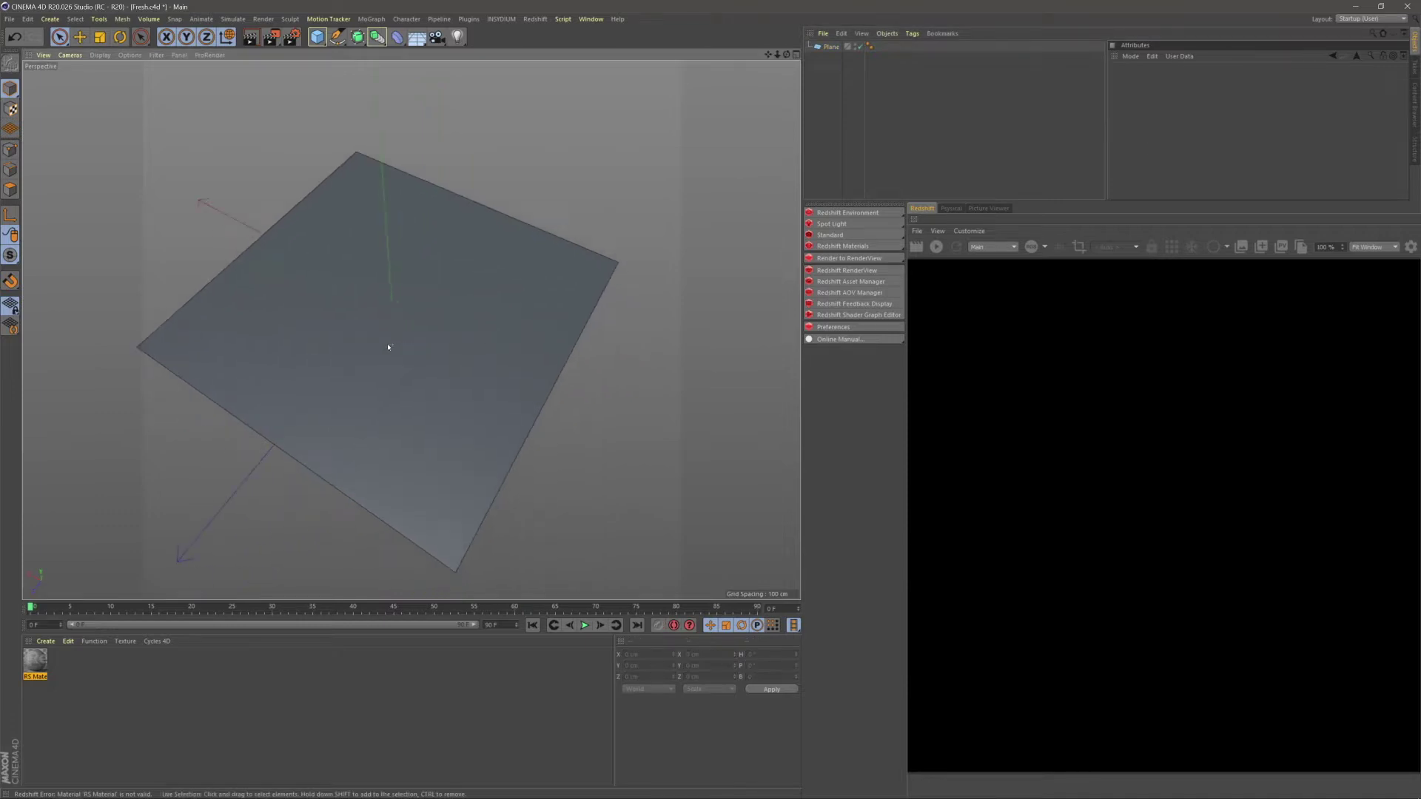
alt+drag(385, 311, 415, 282)
alt+drag(390, 170, 378, 107)
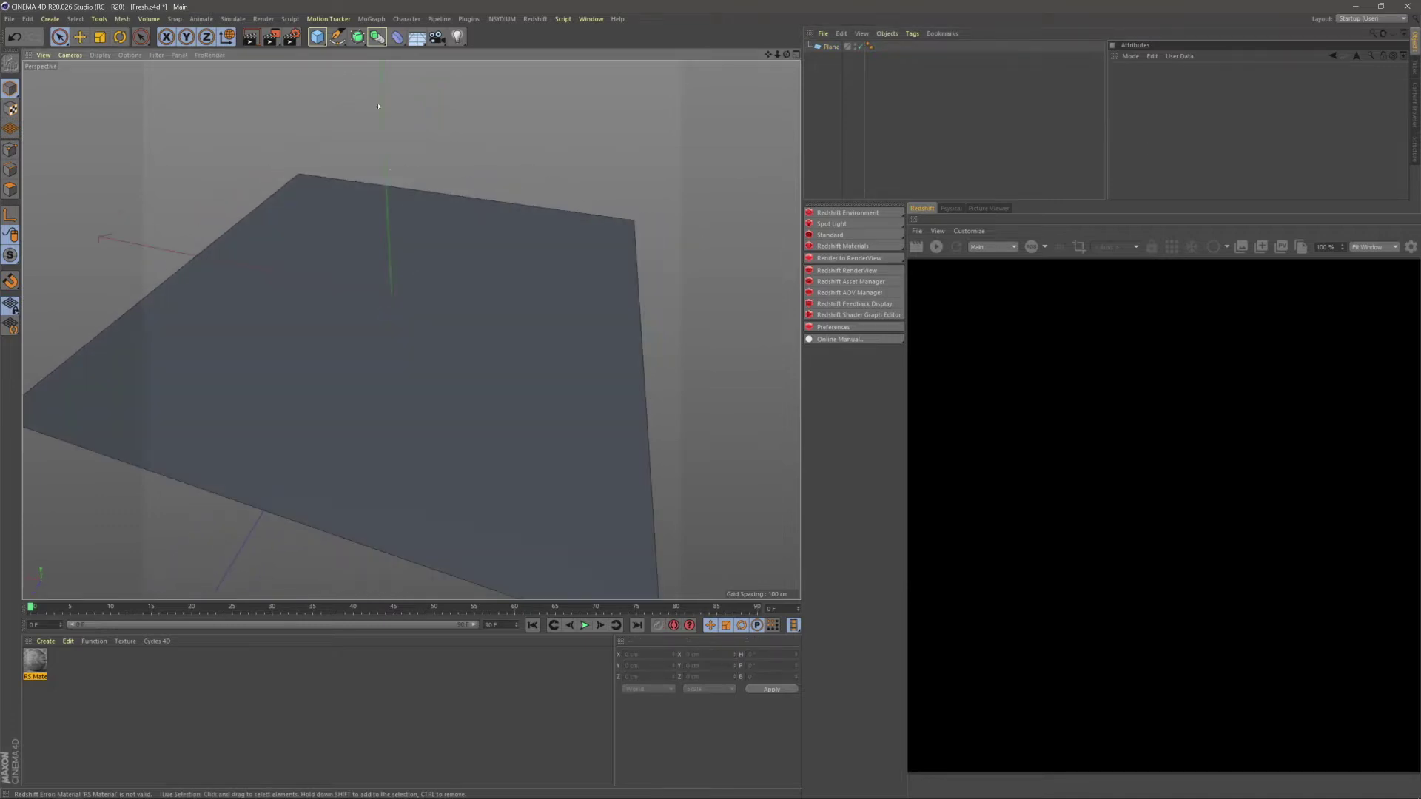
click(317, 36)
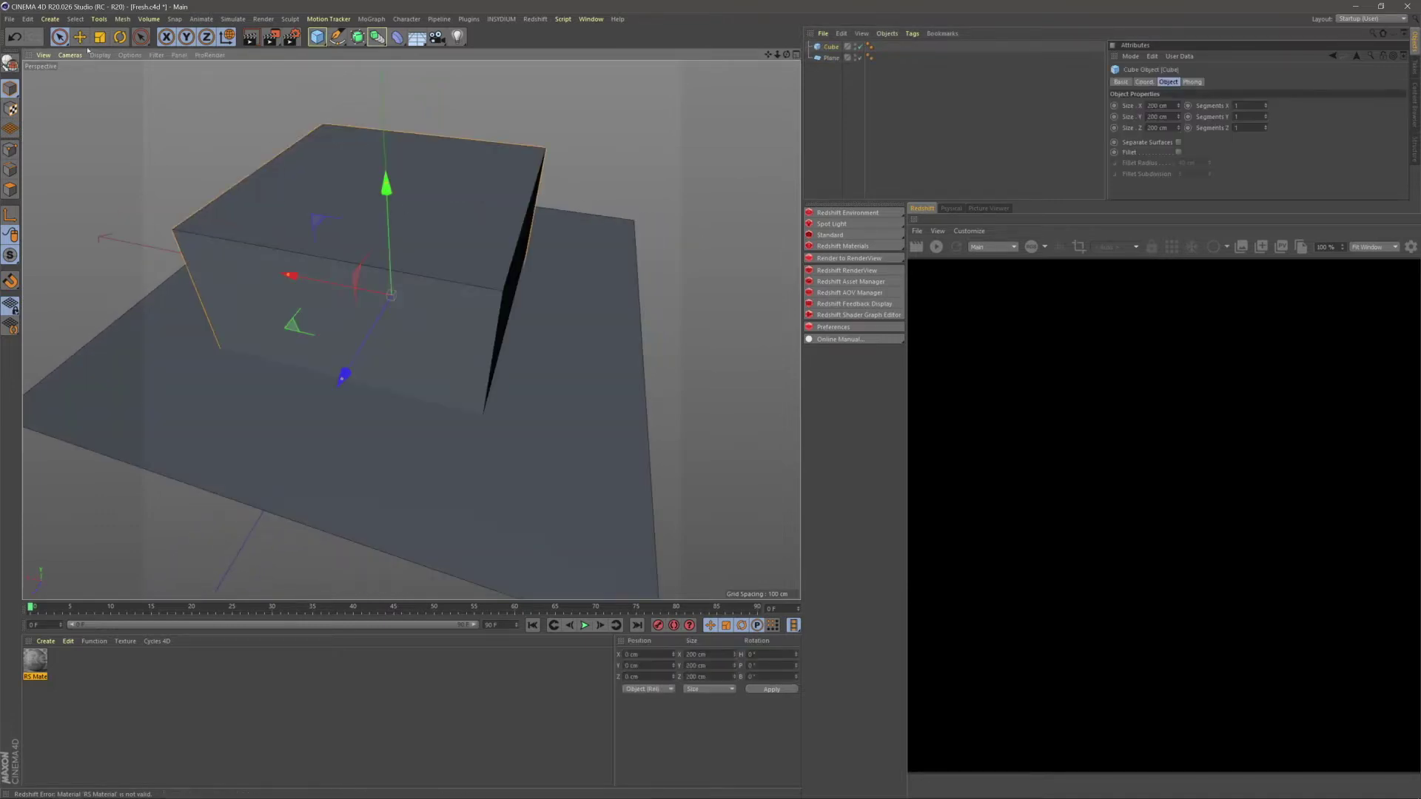
key(t)
drag(474, 289, 331, 289)
Raise the cube vertically to about Y 29.7 cm
key(space)
drag(387, 185, 385, 155)
alt+drag(411, 330, 428, 304)
alt+middle_drag(428, 304, 463, 369)
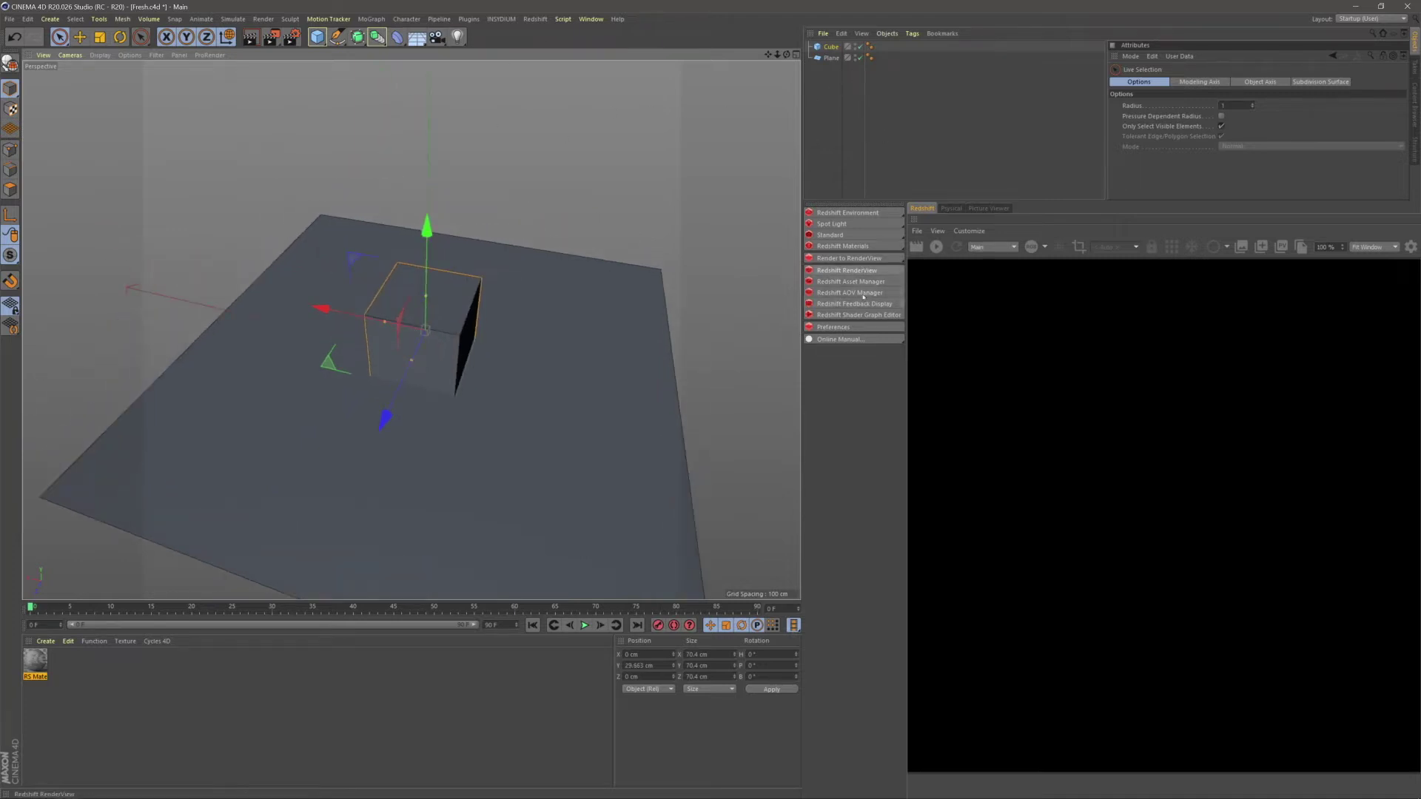
Add a Redshift spot light and give it a Target tag aimed at the cube
click(857, 225)
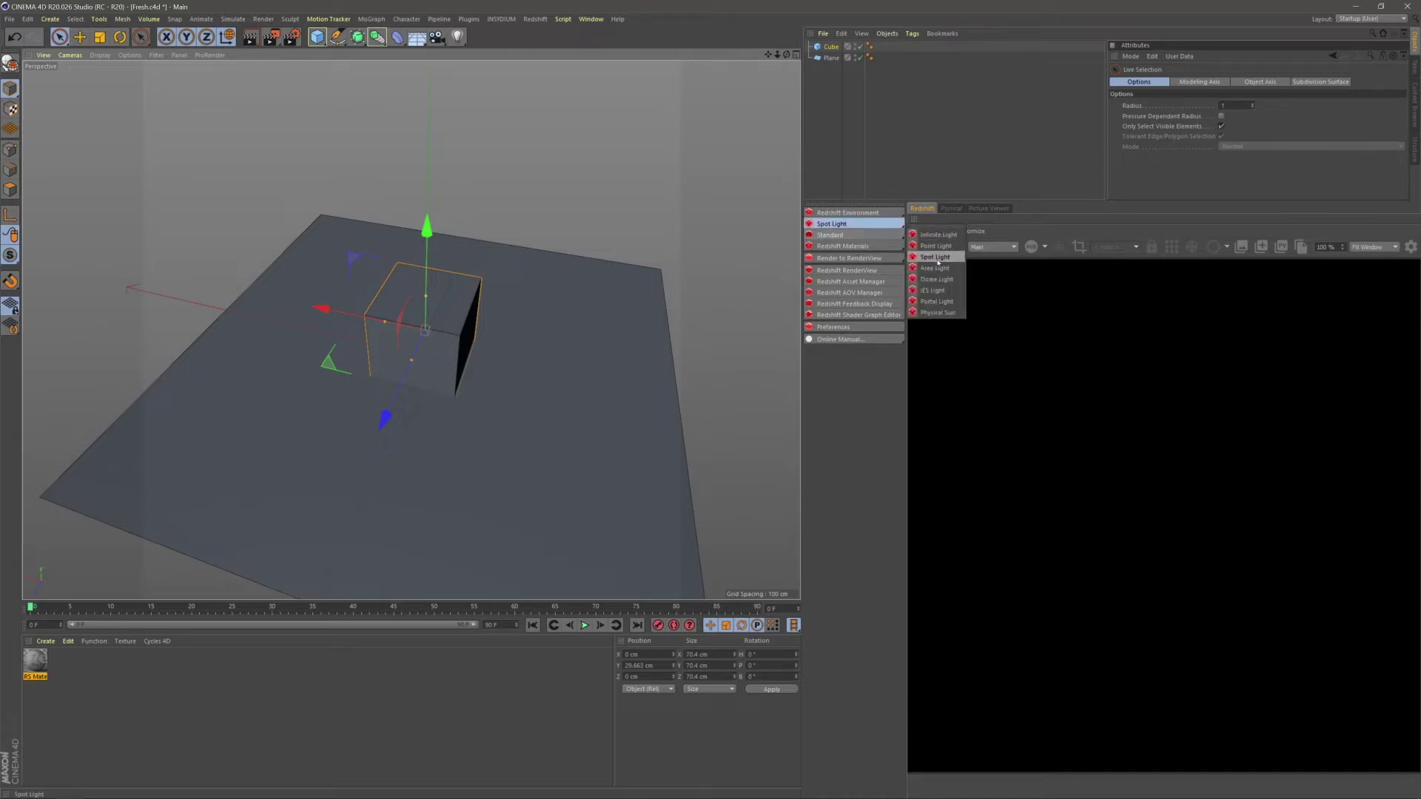
click(936, 257)
right_click(844, 48)
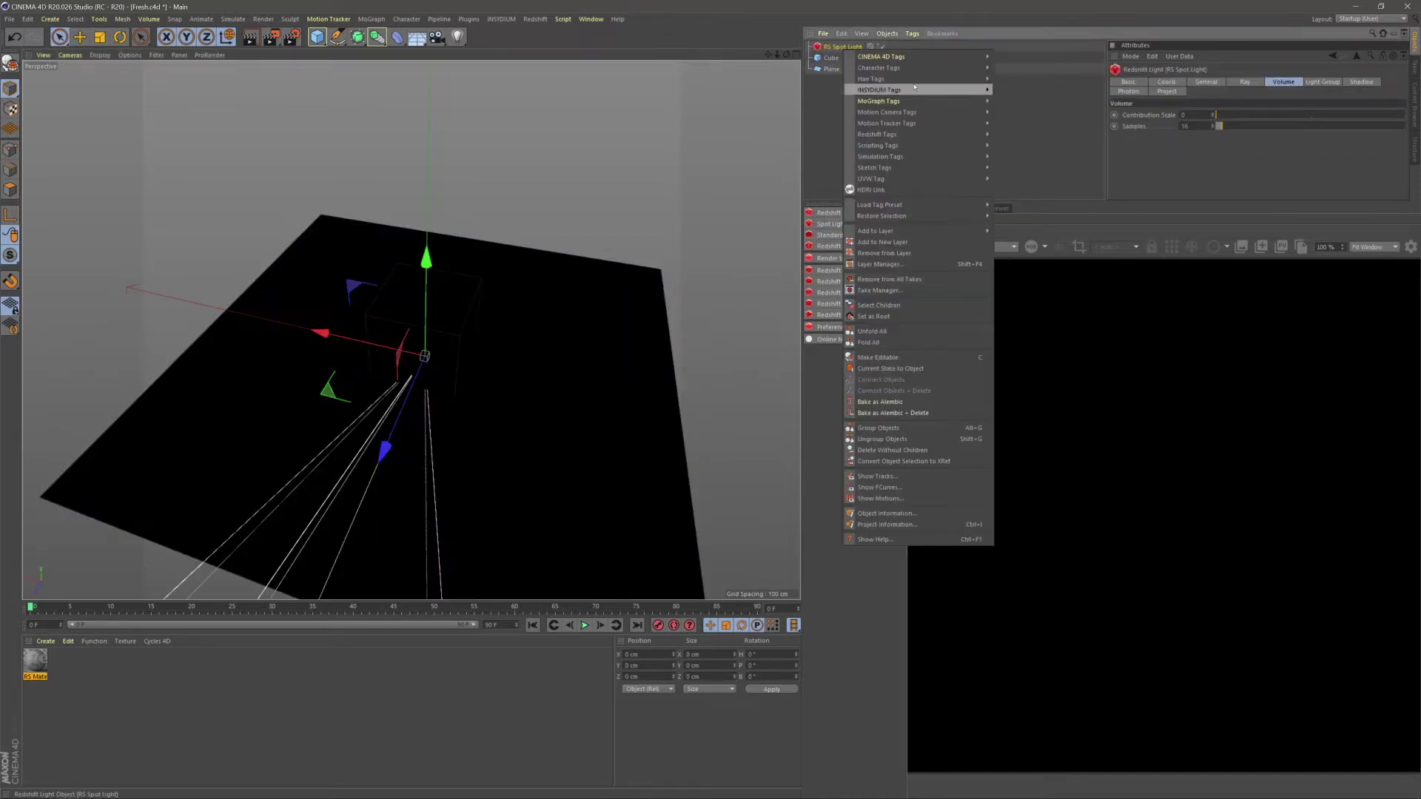
mouse_move(918, 65)
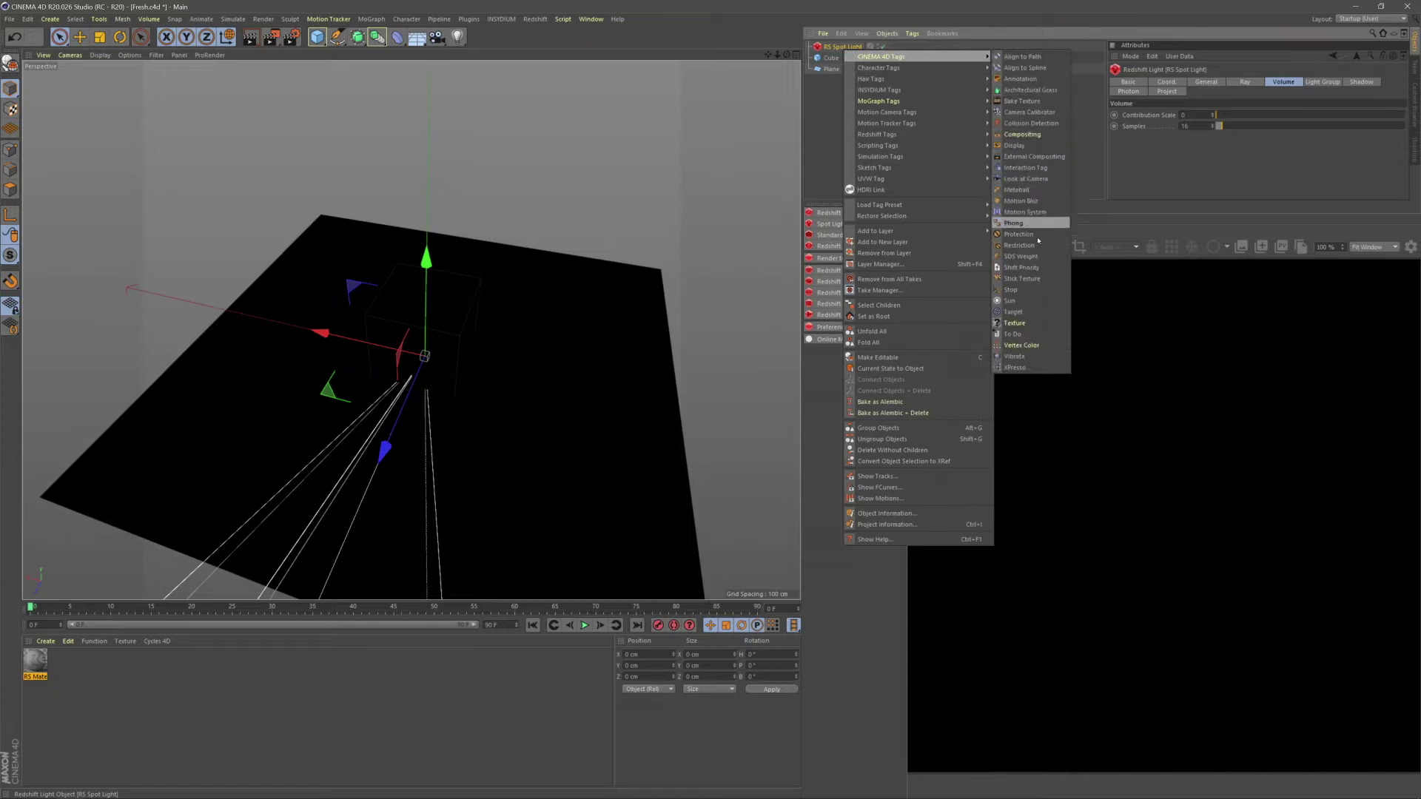
click(1031, 312)
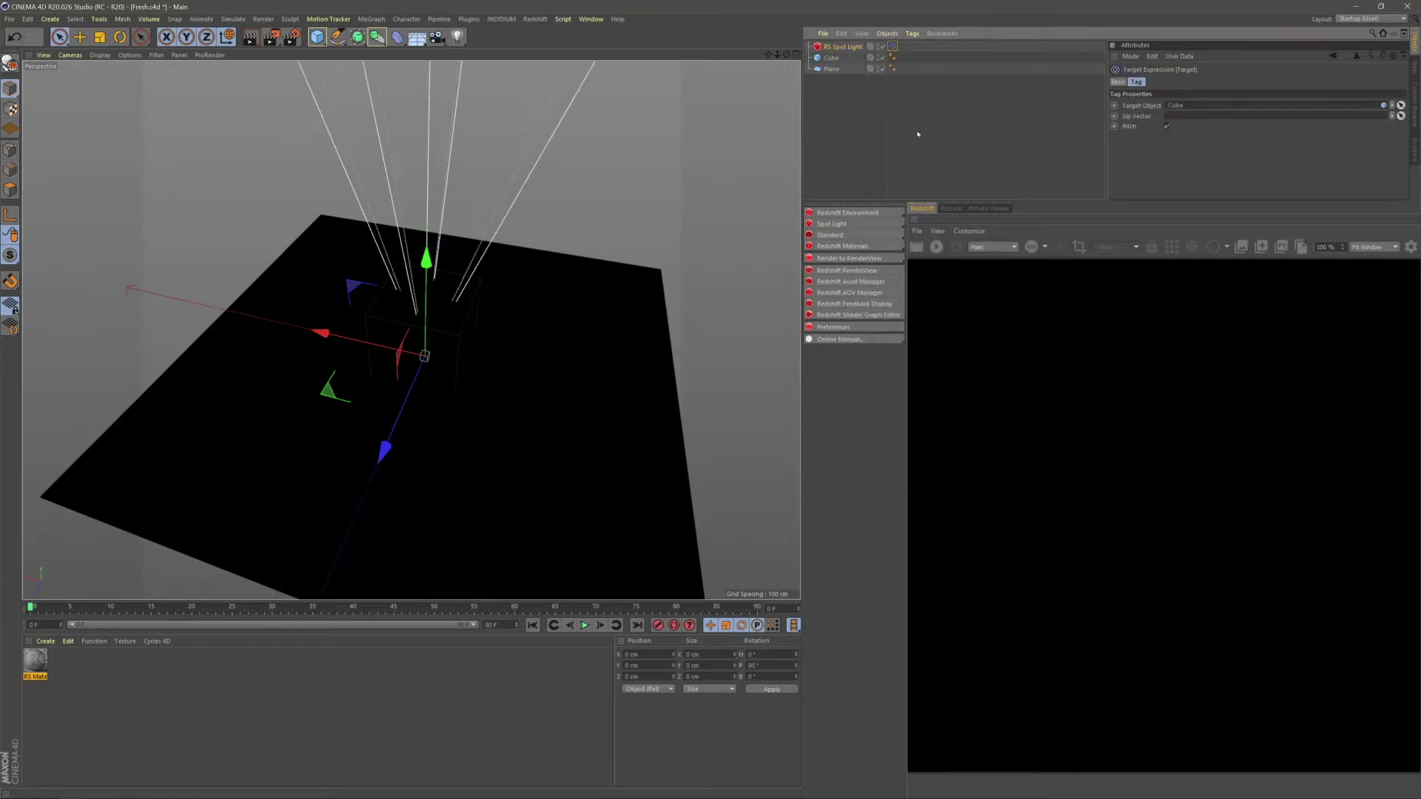
Move the spot light beside and above the cube, to about X -213 cm and Y 289 cm
click(844, 47)
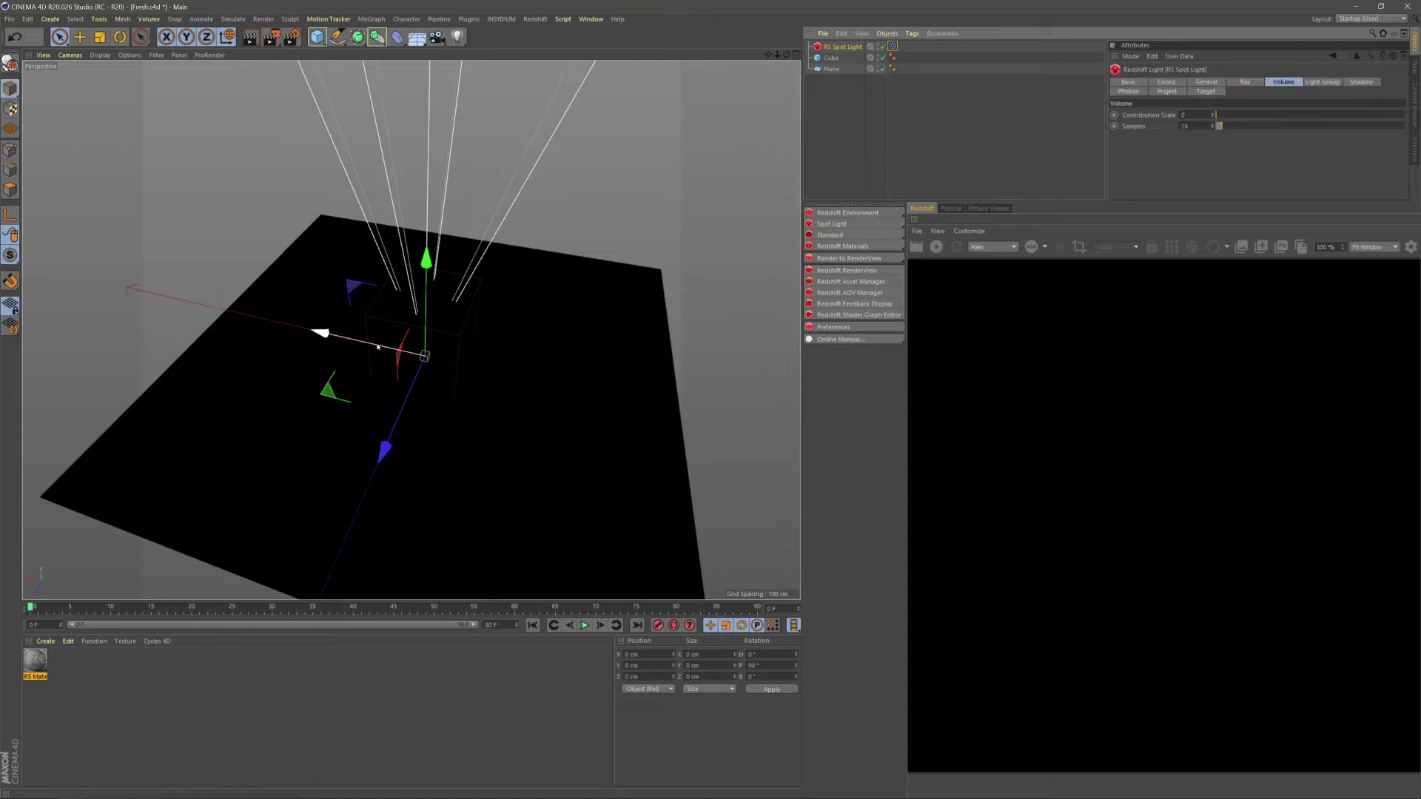
drag(323, 333, 593, 394)
drag(749, 336, 775, 101)
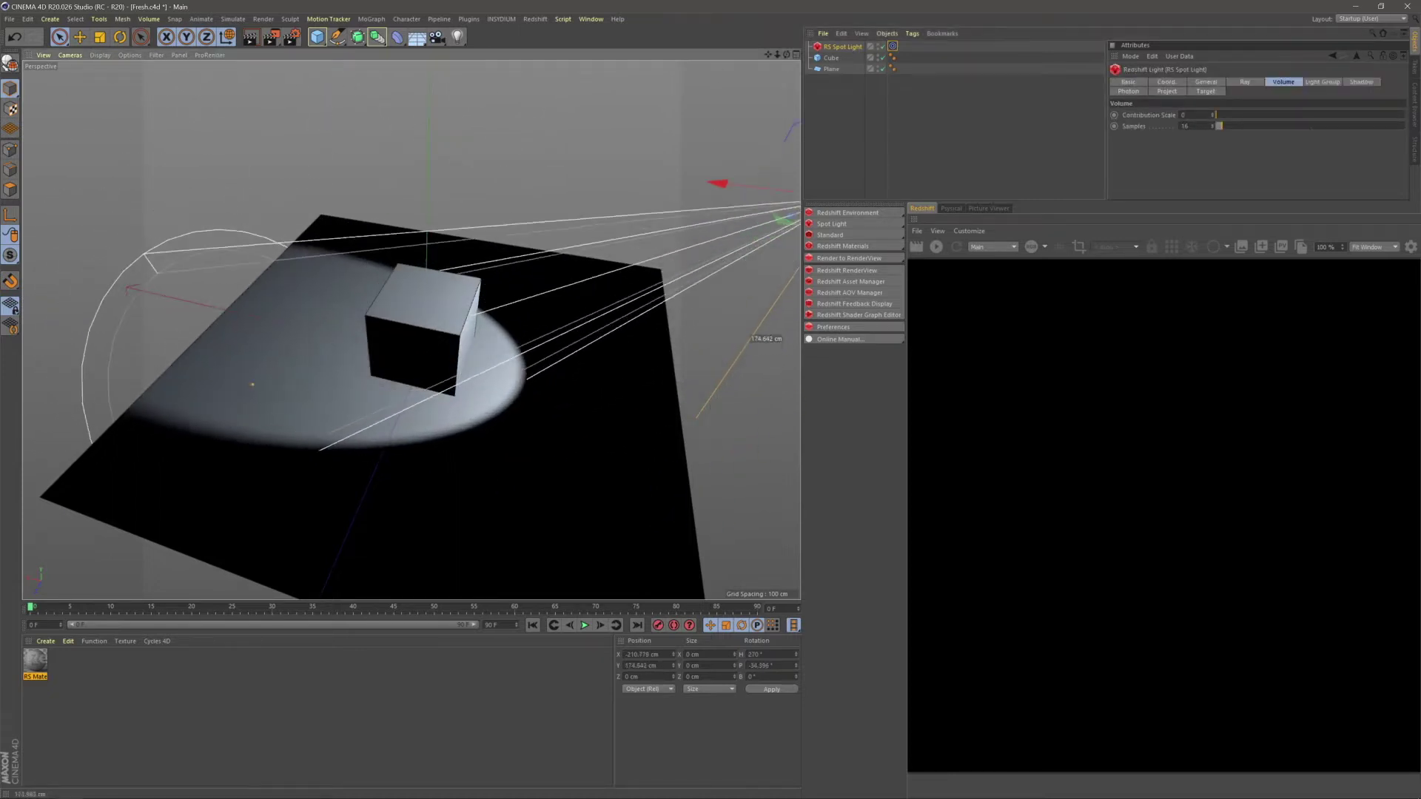
mouse_move(621, 398)
alt+mouse_down()
mouse_move(622, 496)
mouse_move(621, 398)
alt+mouse_up()
scroll(621, 398, down, 3)
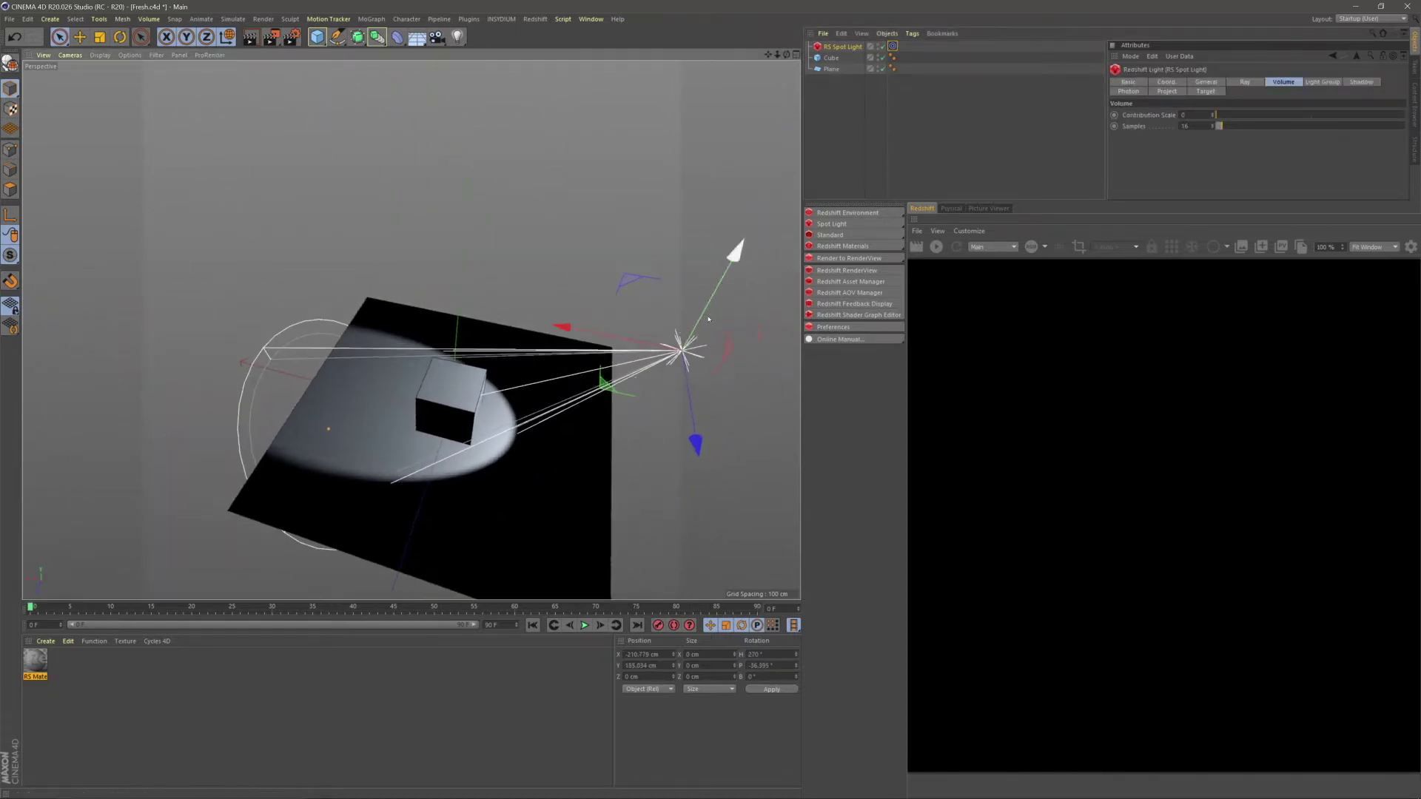
click(711, 311)
click(853, 46)
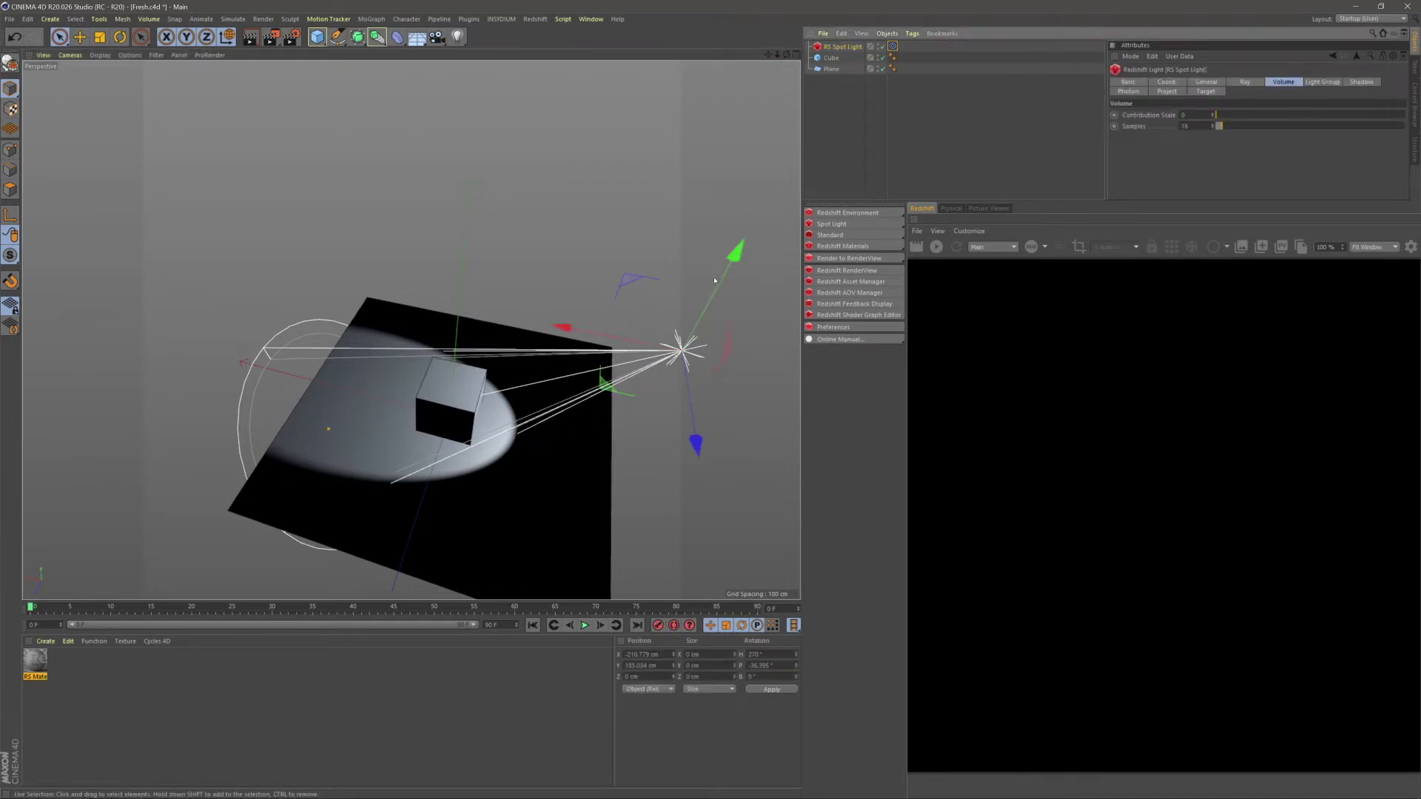
drag(715, 280, 729, 247)
drag(644, 313, 747, 220)
drag(652, 242, 672, 244)
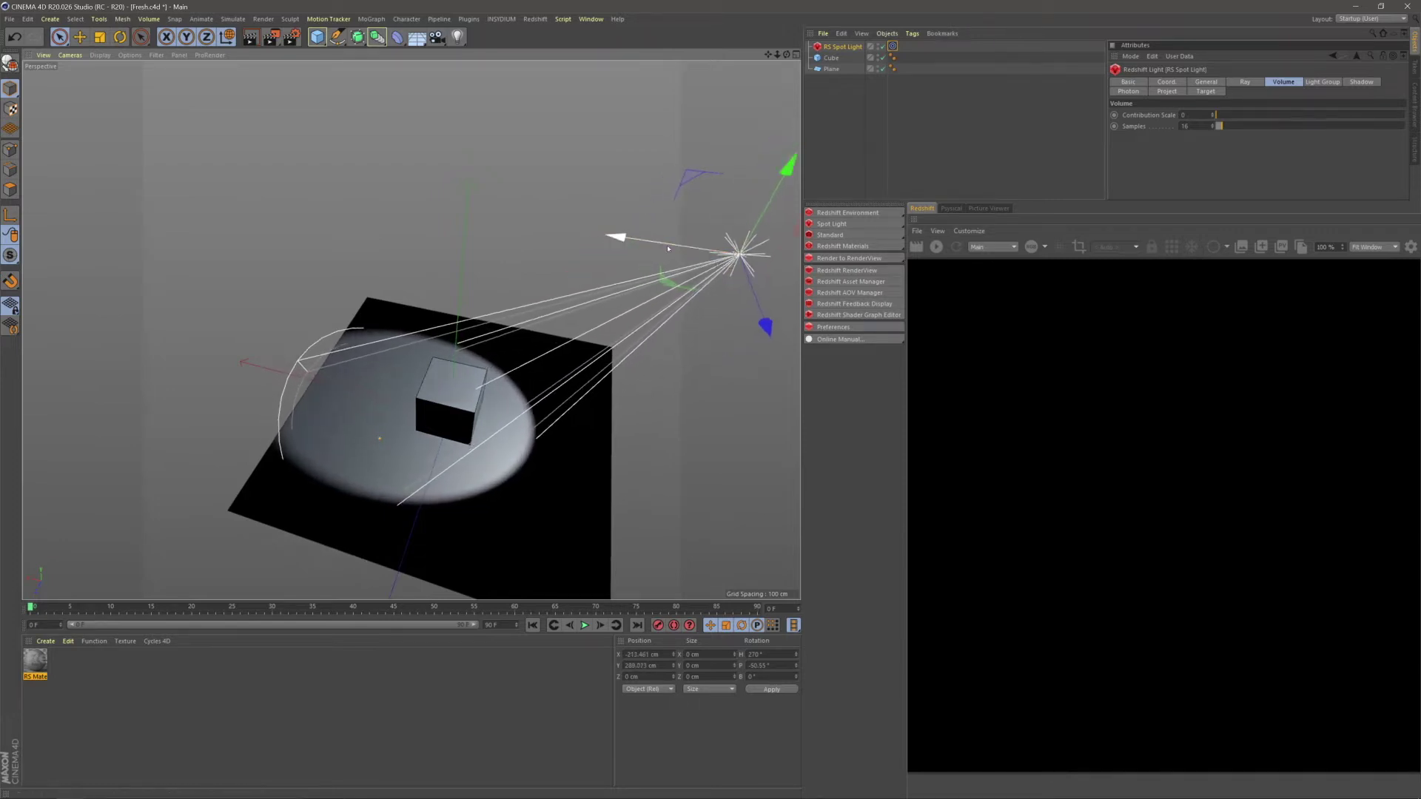
alt+drag(501, 333, 526, 311)
alt+right_drag(429, 394, 436, 357)
alt+drag(436, 357, 434, 376)
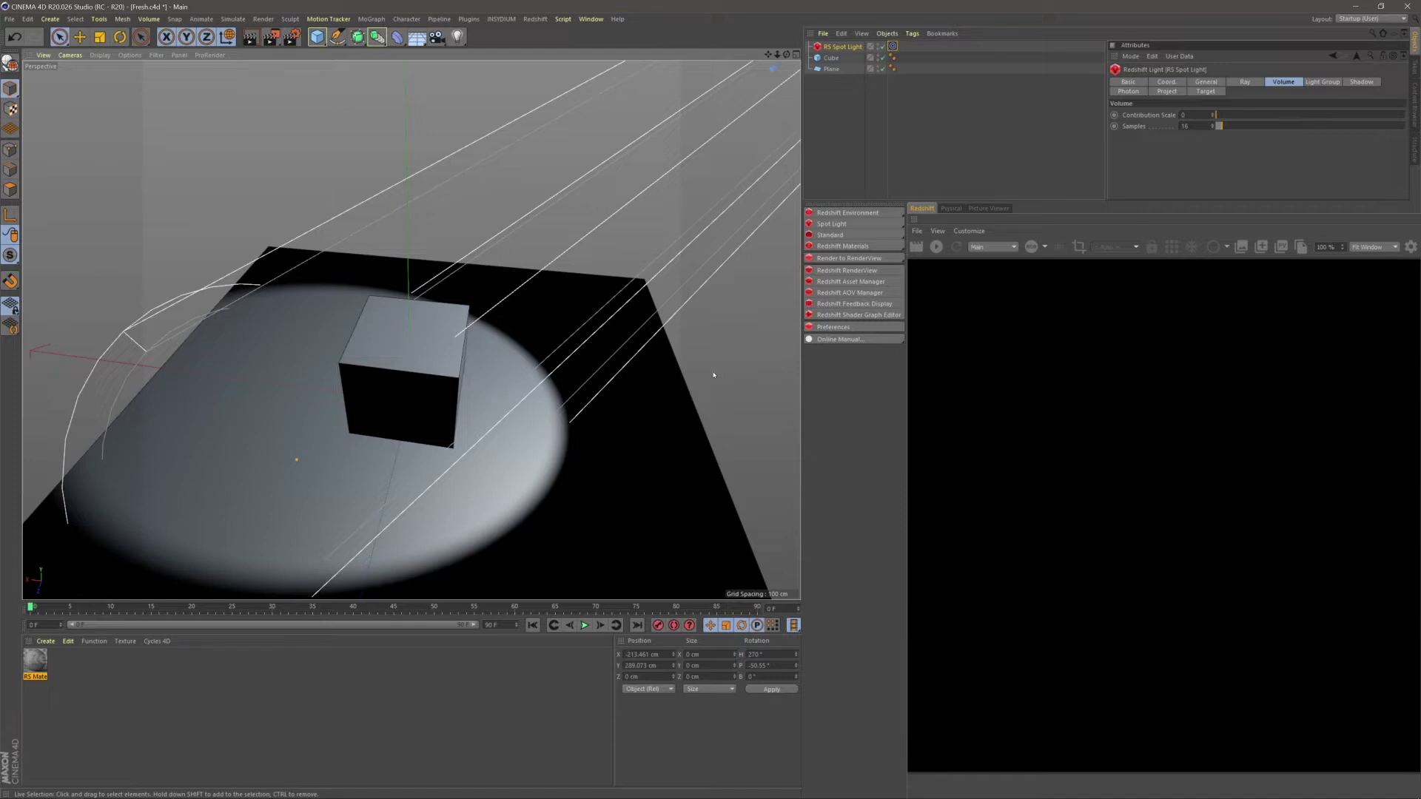
click(872, 136)
alt+middle_drag(563, 355, 537, 375)
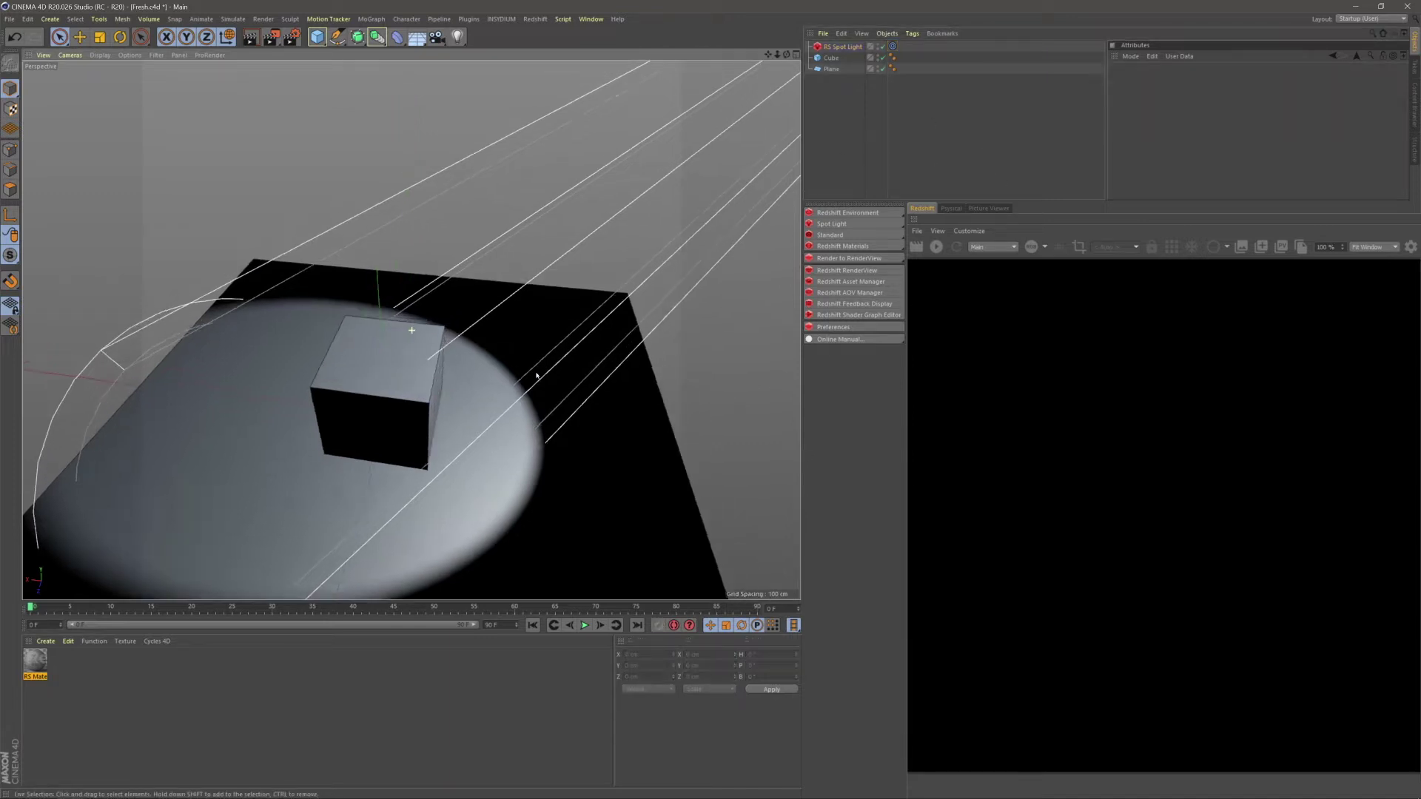
alt+drag(536, 376, 635, 326)
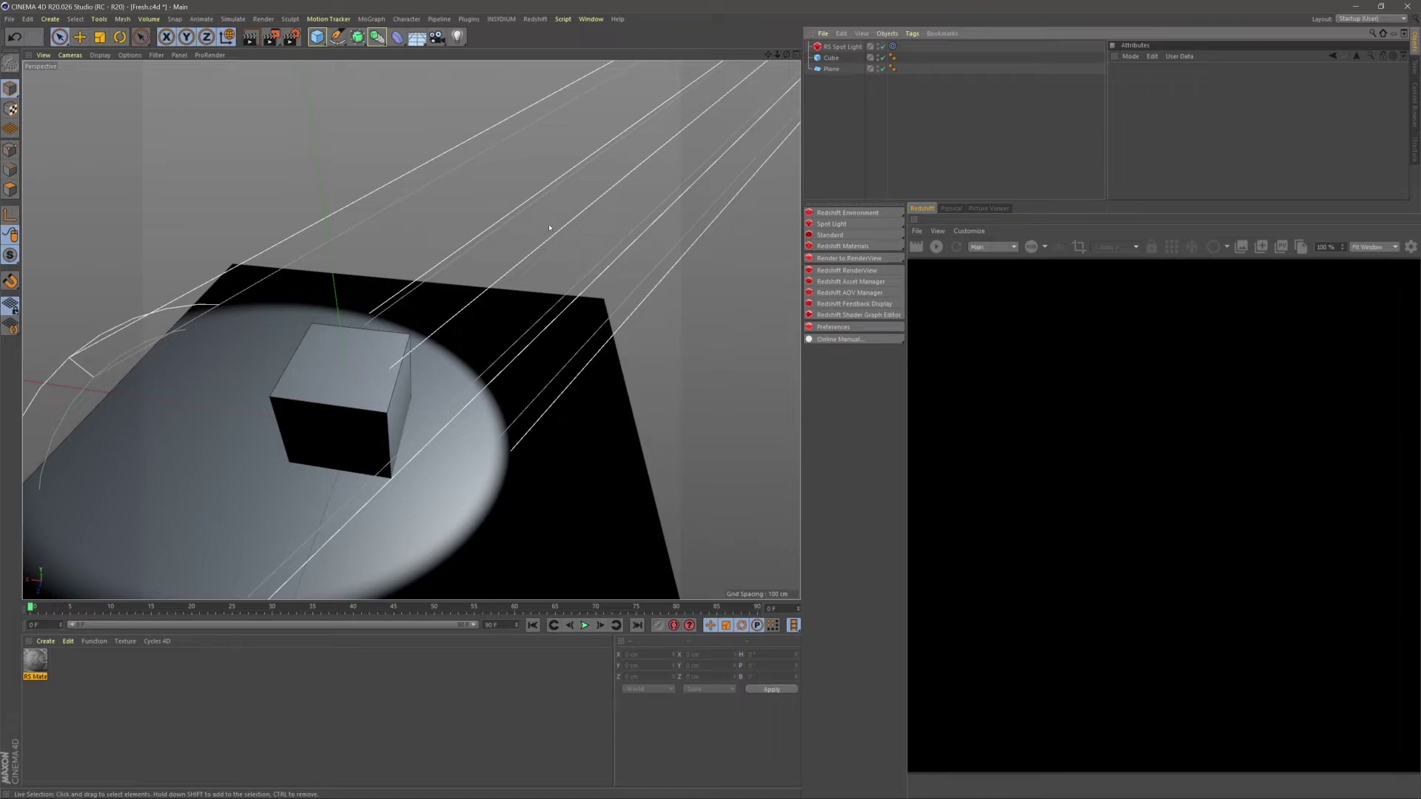
scroll(350, 449, down, 3)
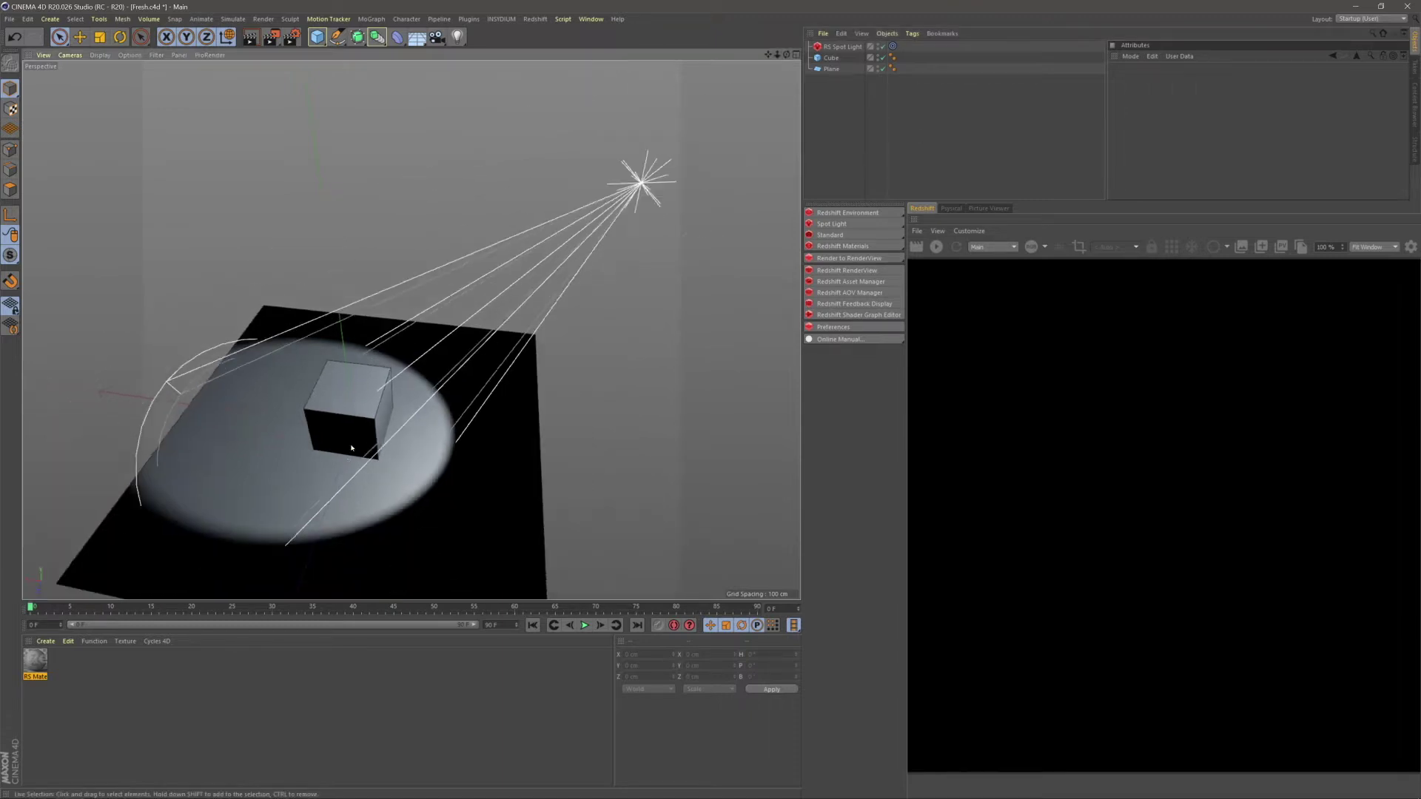
alt+middle_drag(348, 447, 406, 417)
scroll(400, 424, up, 4)
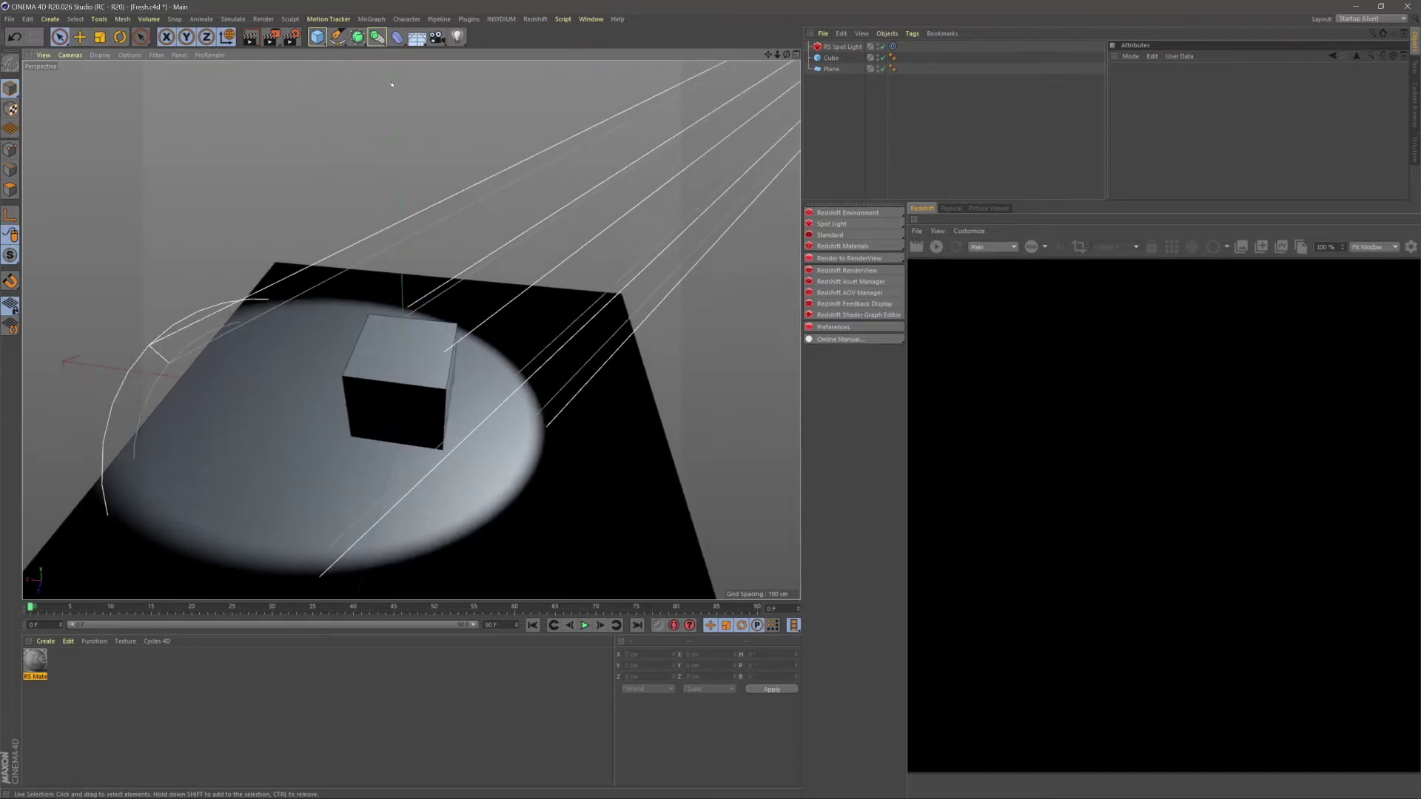
Add a MoGraph Cloner containing a copy of the cube, and scale that copy down to about 6.7 cm per side
click(369, 20)
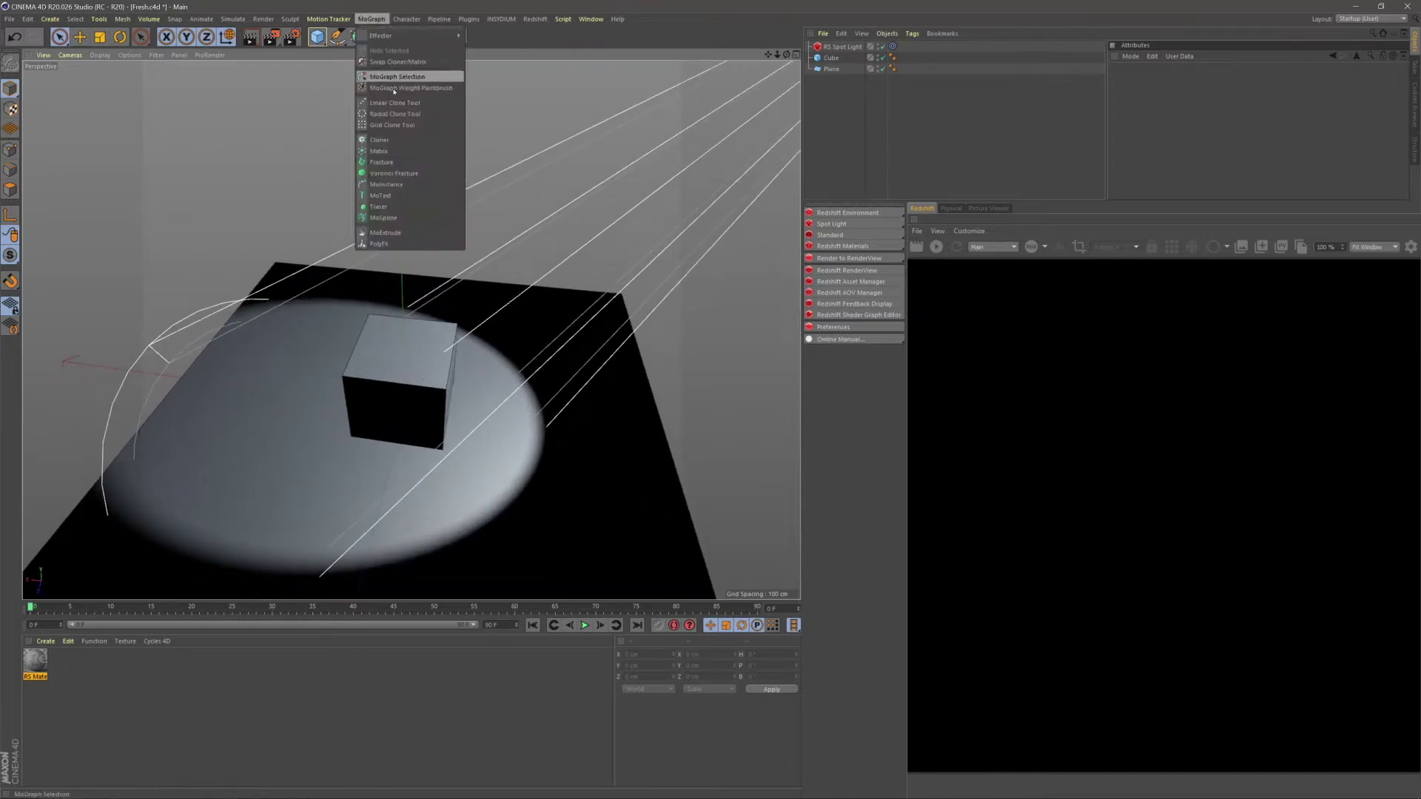
click(393, 140)
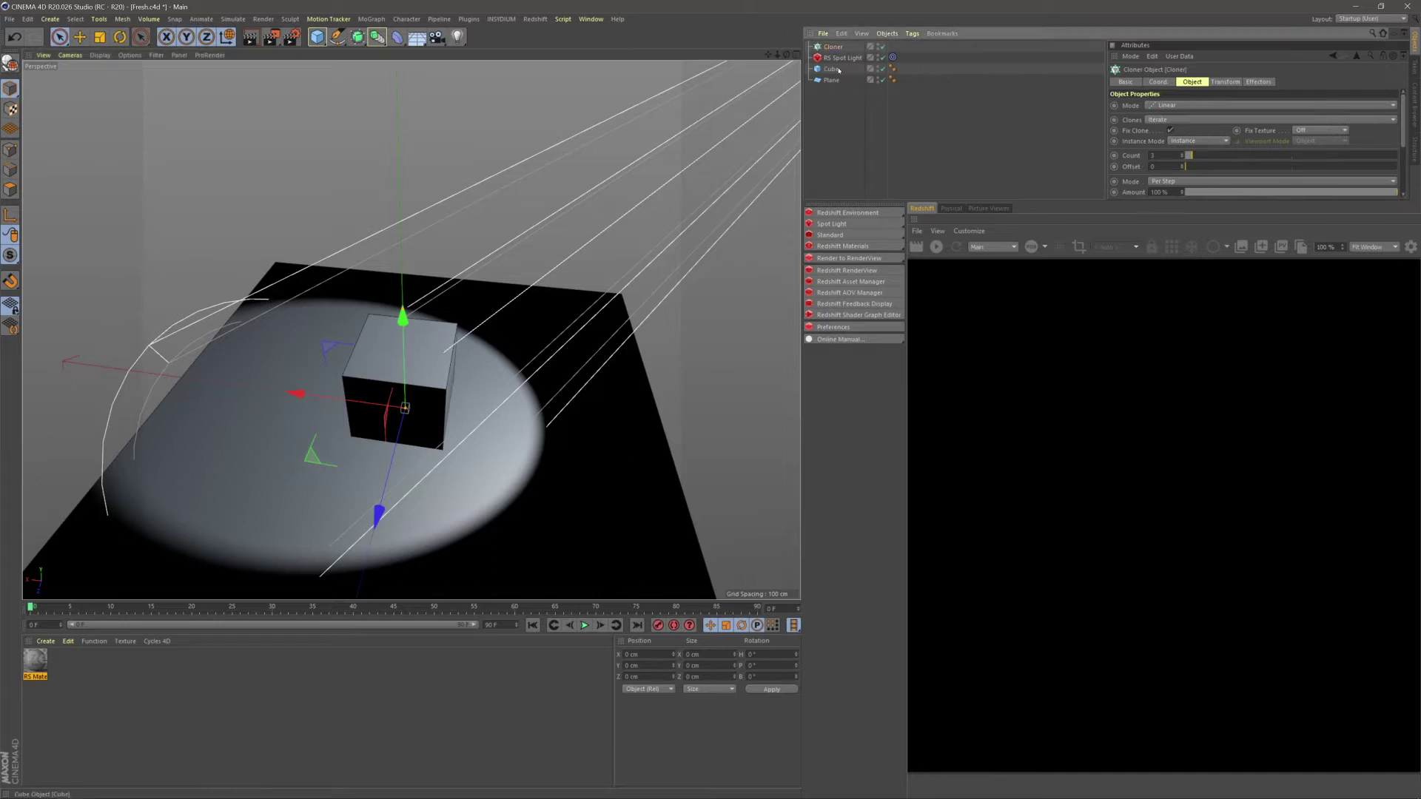
drag(831, 69, 831, 50)
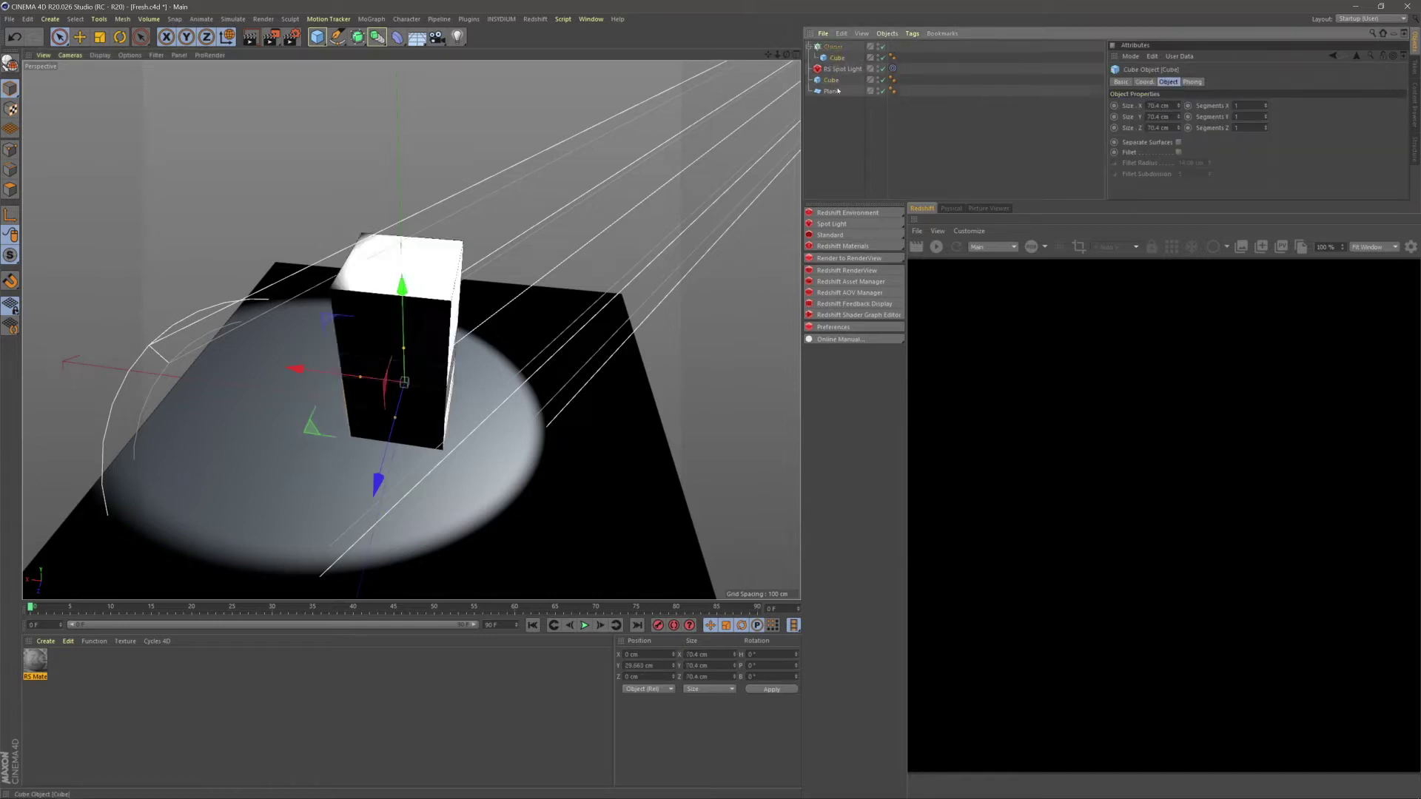
key(t)
drag(415, 311, 269, 305)
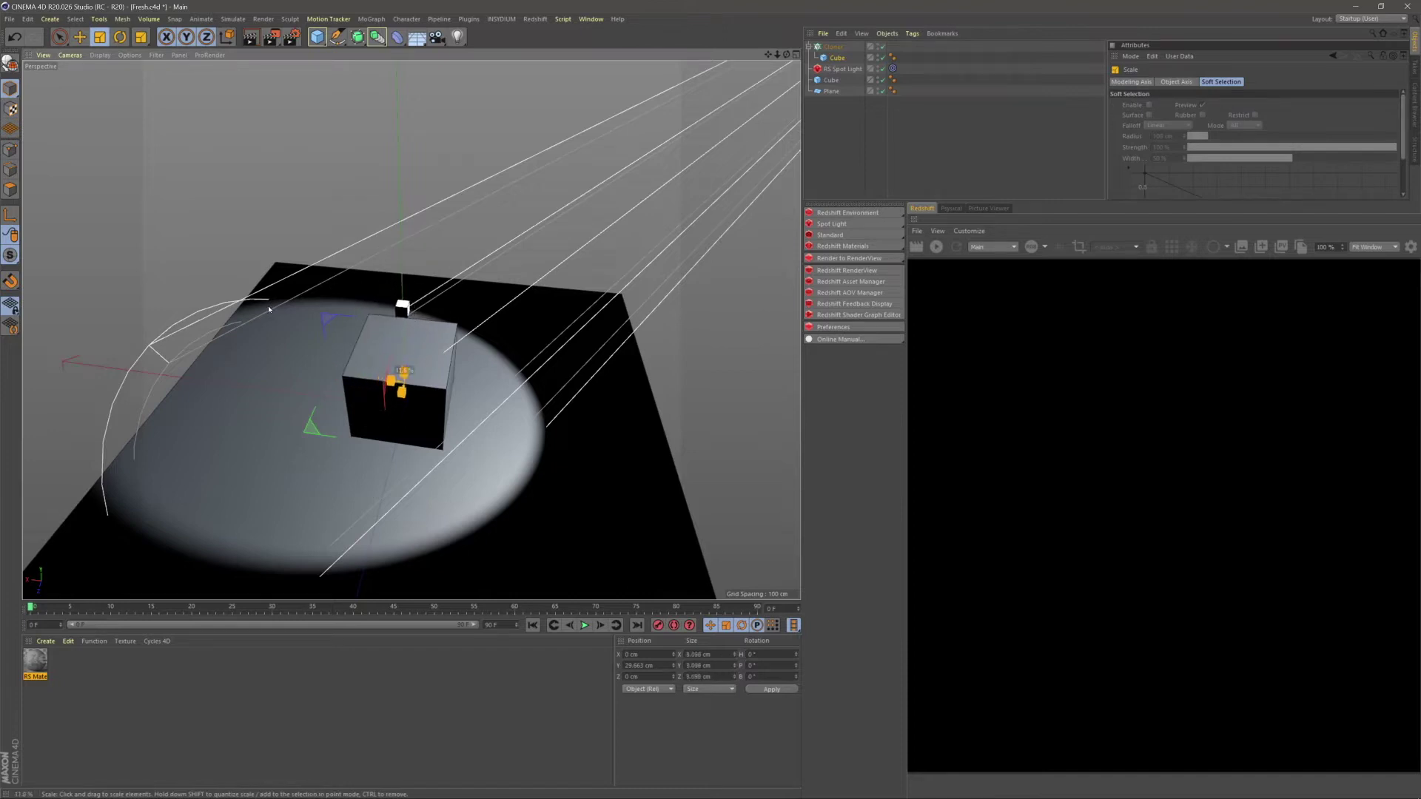
Set the Cloner's mode to Grid Array with a vertical count of 1
click(834, 47)
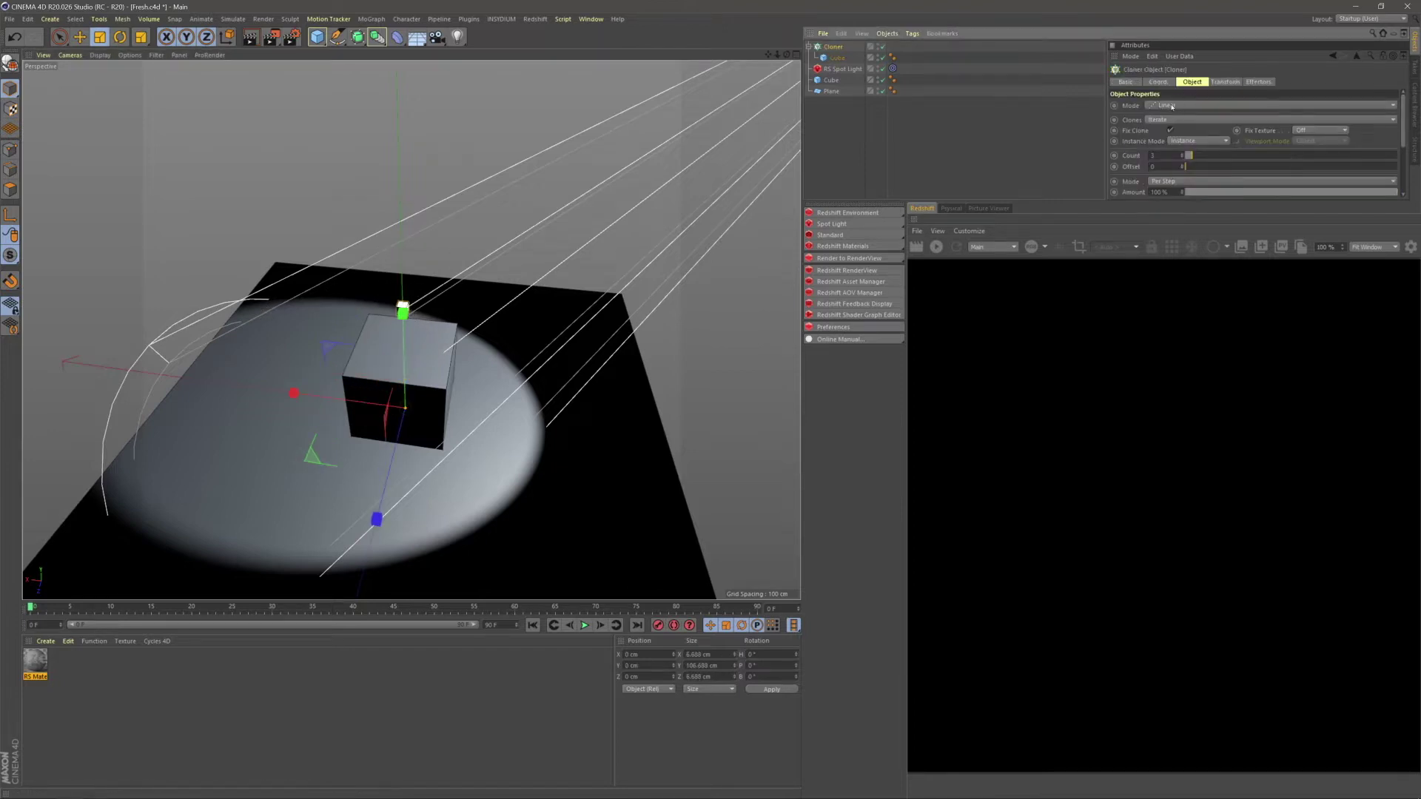
click(1265, 105)
click(1250, 153)
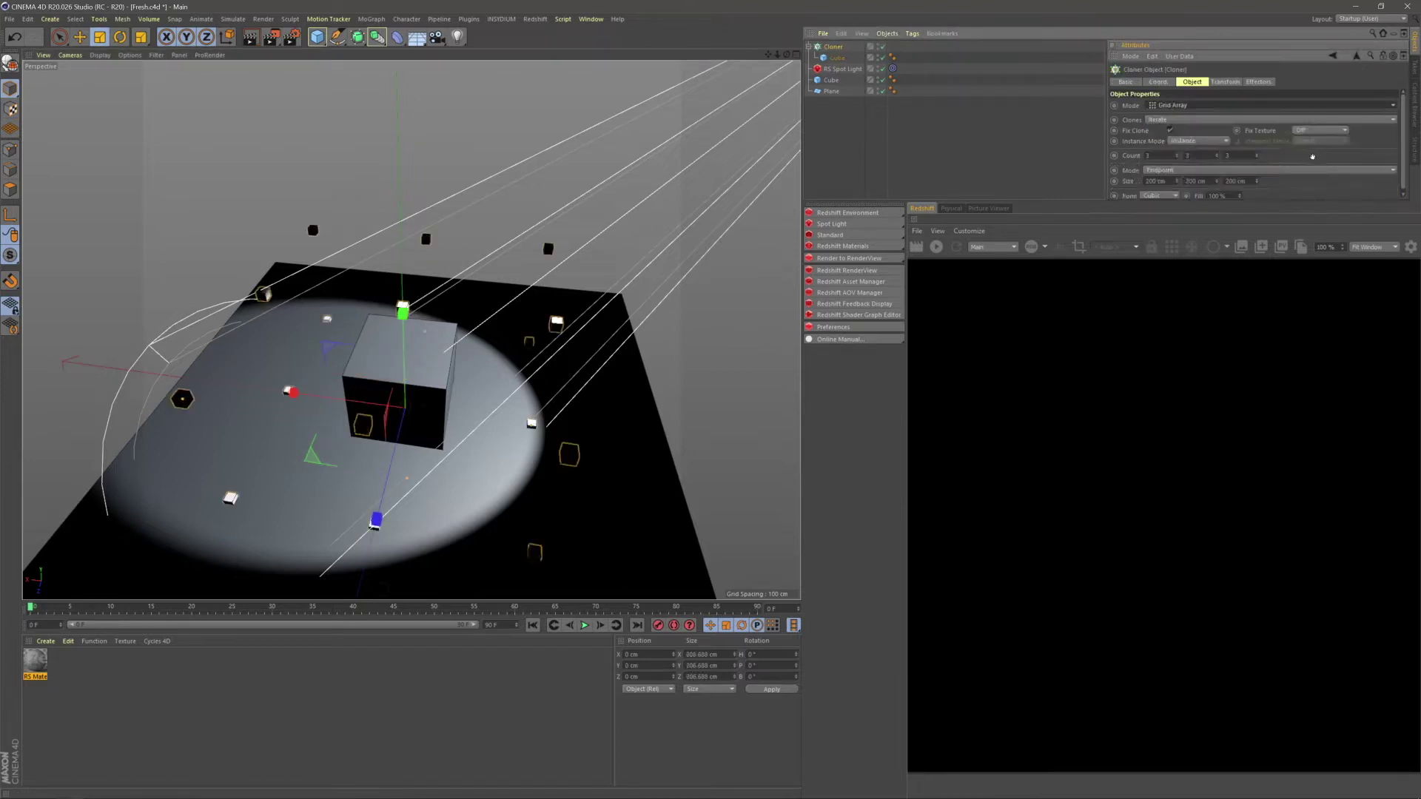
click(1209, 152)
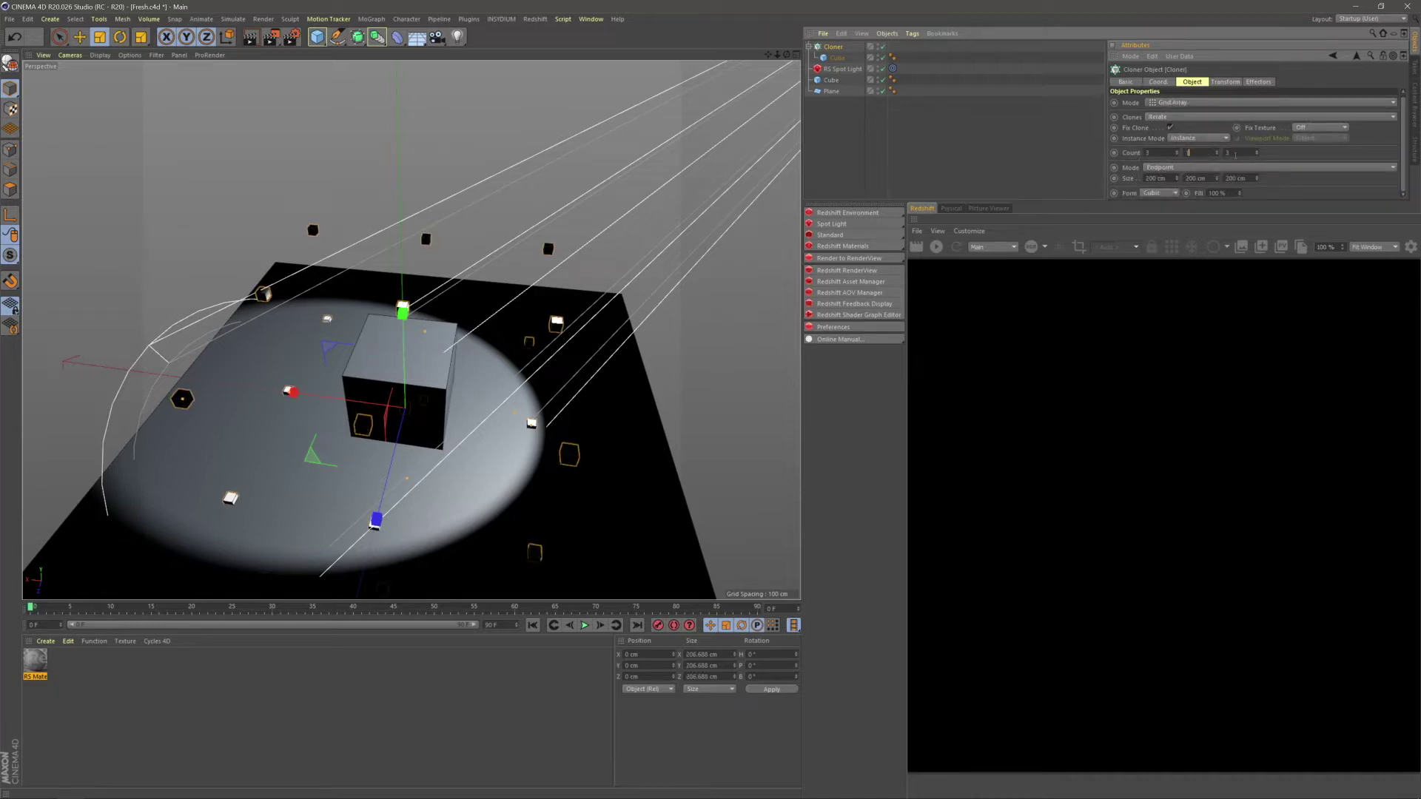
click(967, 143)
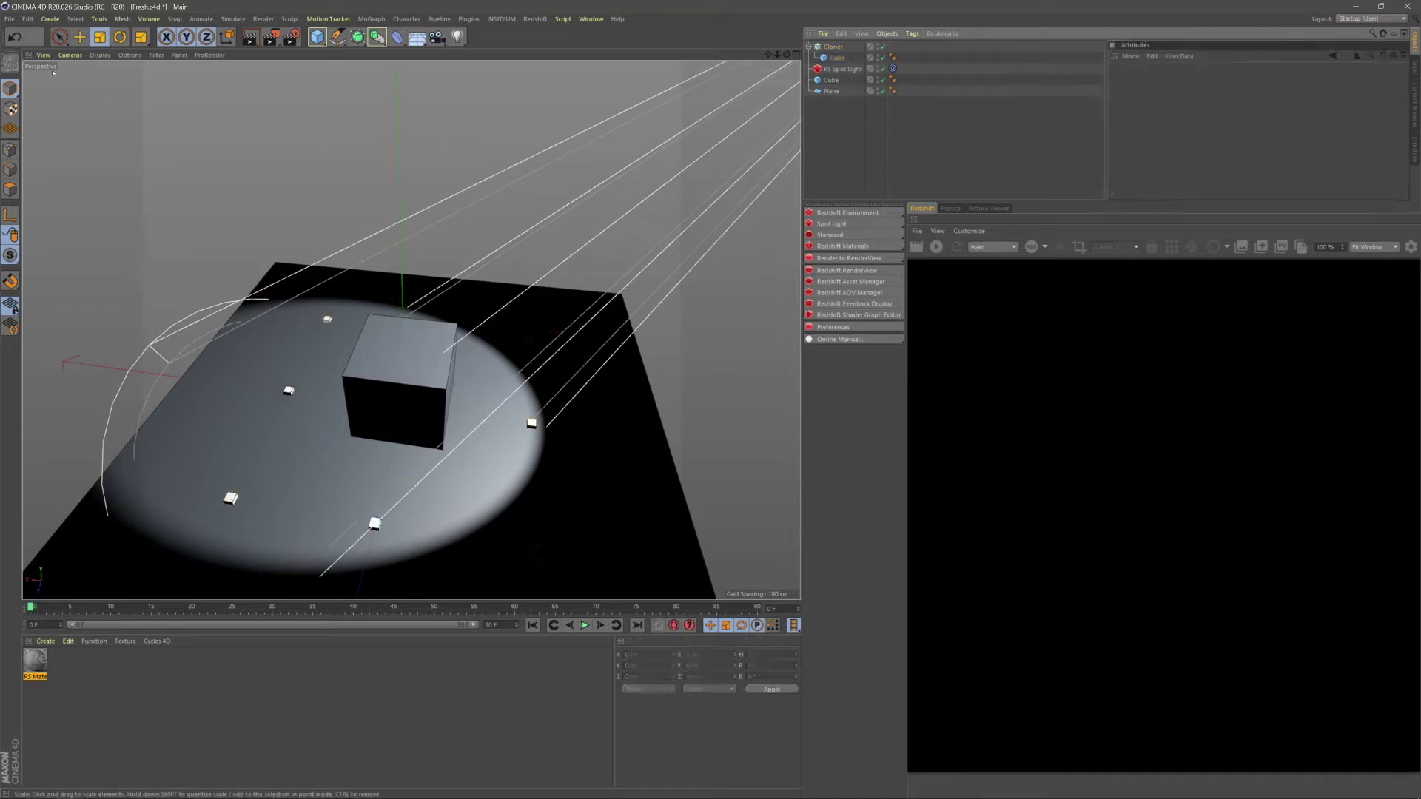
Shrink the clone grid to about 50 by 53 cm and move it into the light beam, about X -160 cm, Y 228 cm
click(832, 46)
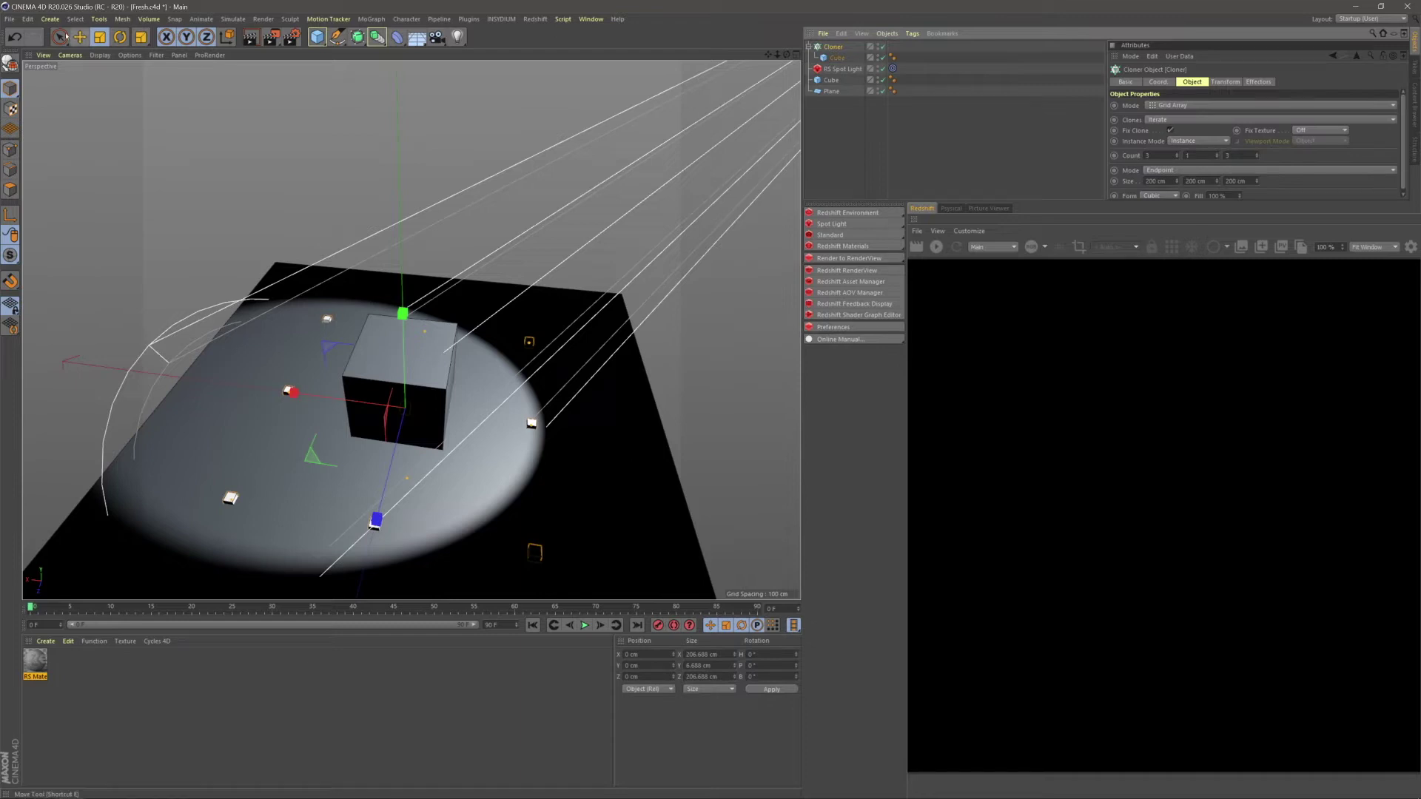
key(9)
scroll(258, 401, down, 3)
drag(258, 400, 429, 421)
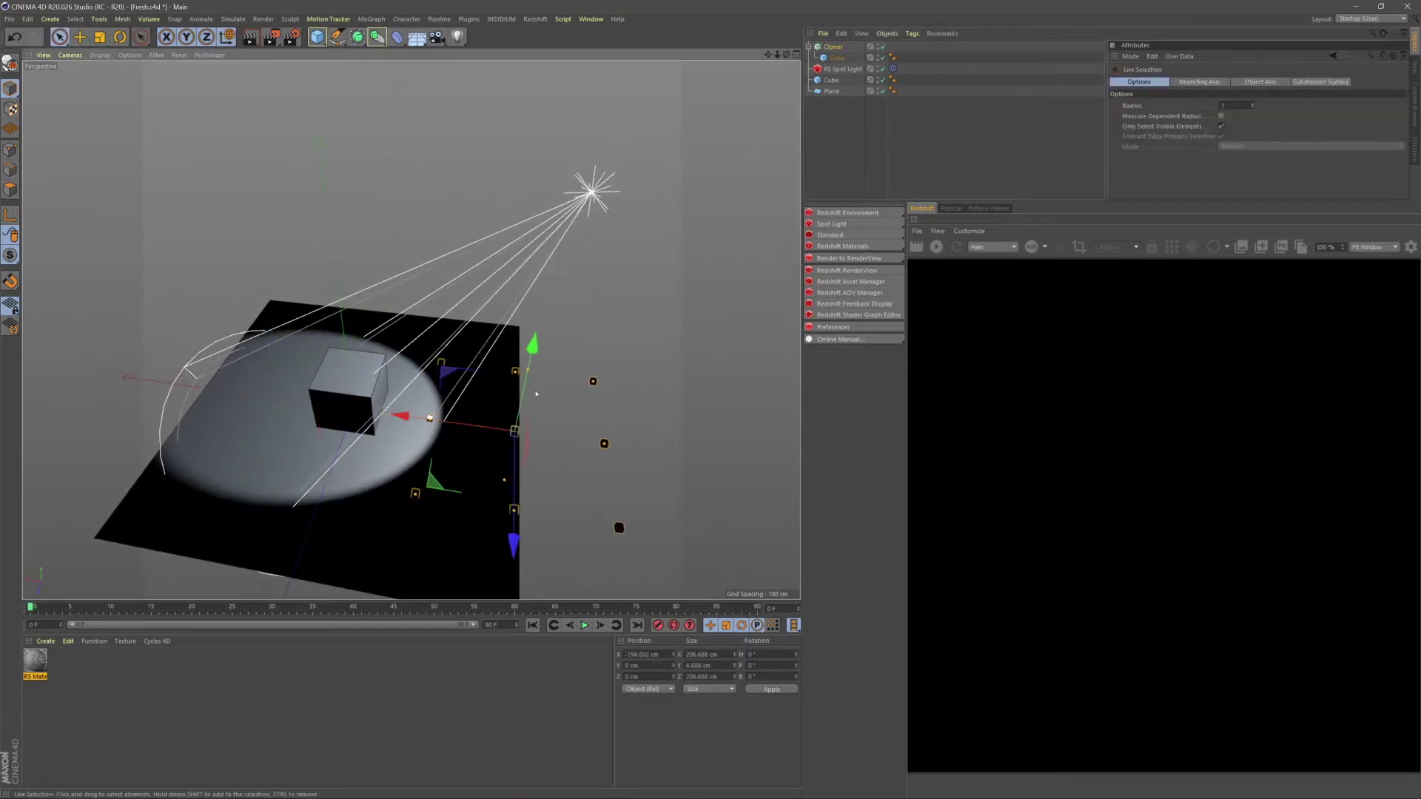
drag(530, 362, 525, 220)
alt+drag(525, 222, 522, 340)
drag(454, 377, 479, 291)
mouse_move(419, 346)
alt+mouse_down()
mouse_move(376, 356)
mouse_move(390, 343)
alt+mouse_up()
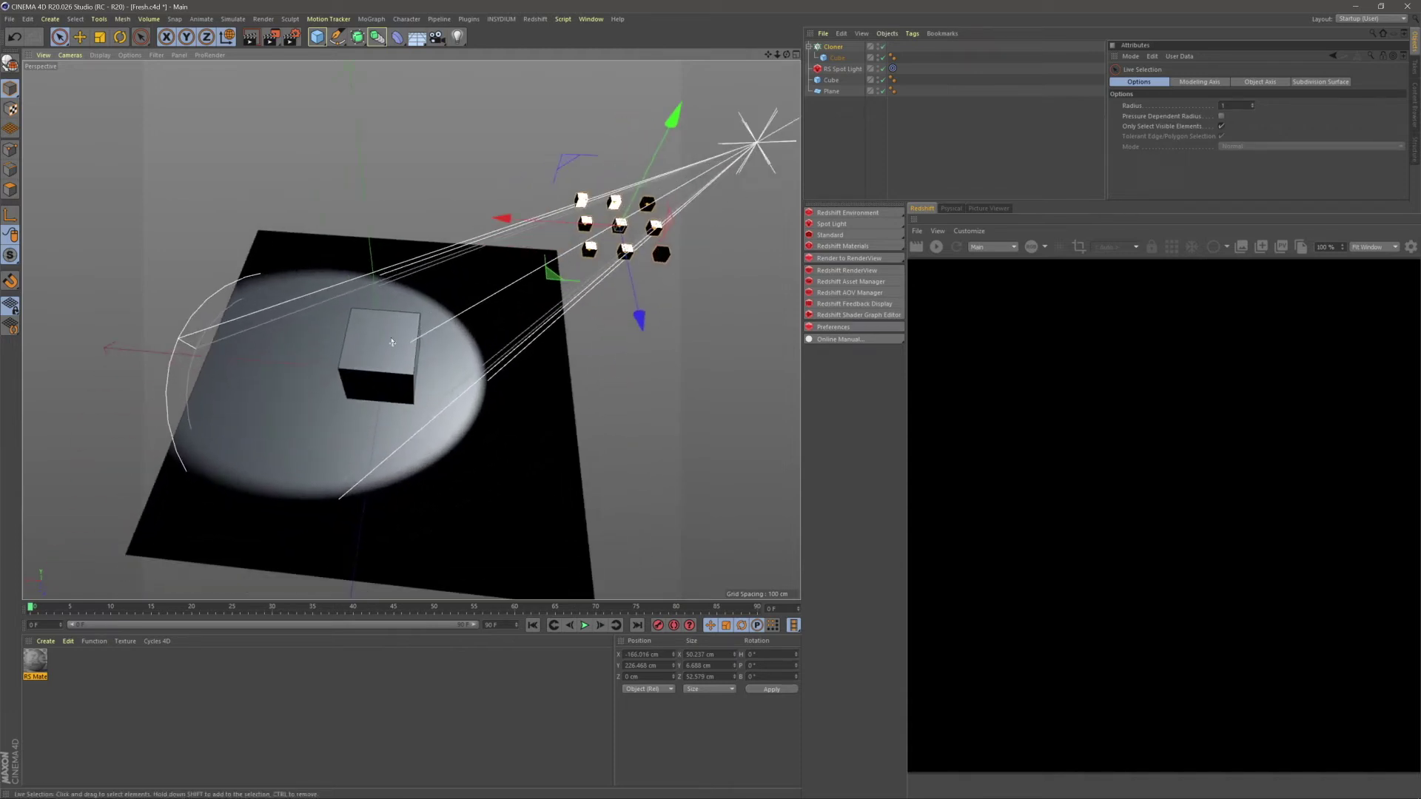
Start the live Redshift render and frame the spot light, the cloned cubes and their shadows on the plane
click(936, 246)
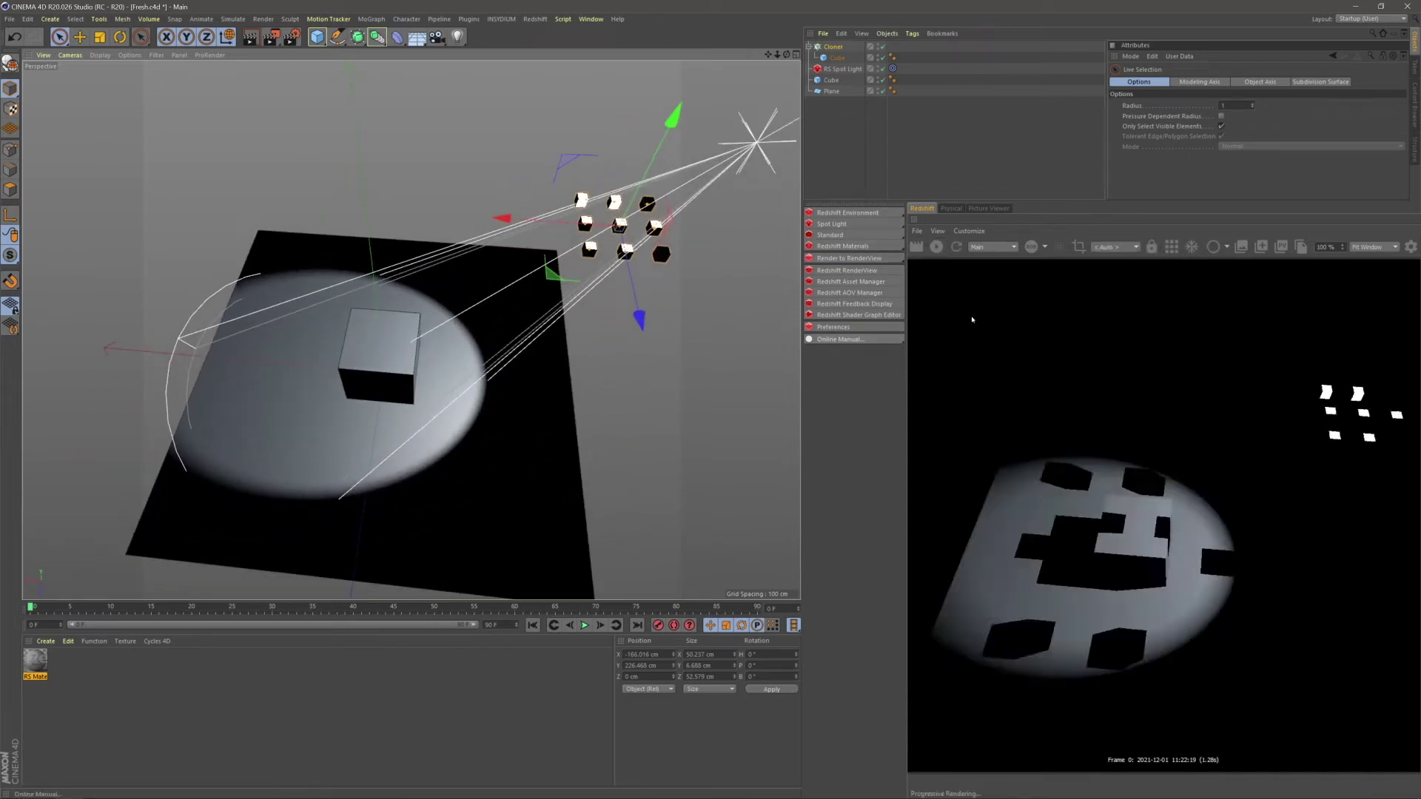
mouse_move(383, 440)
alt+mouse_down()
mouse_move(401, 423)
mouse_move(411, 442)
alt+mouse_up()
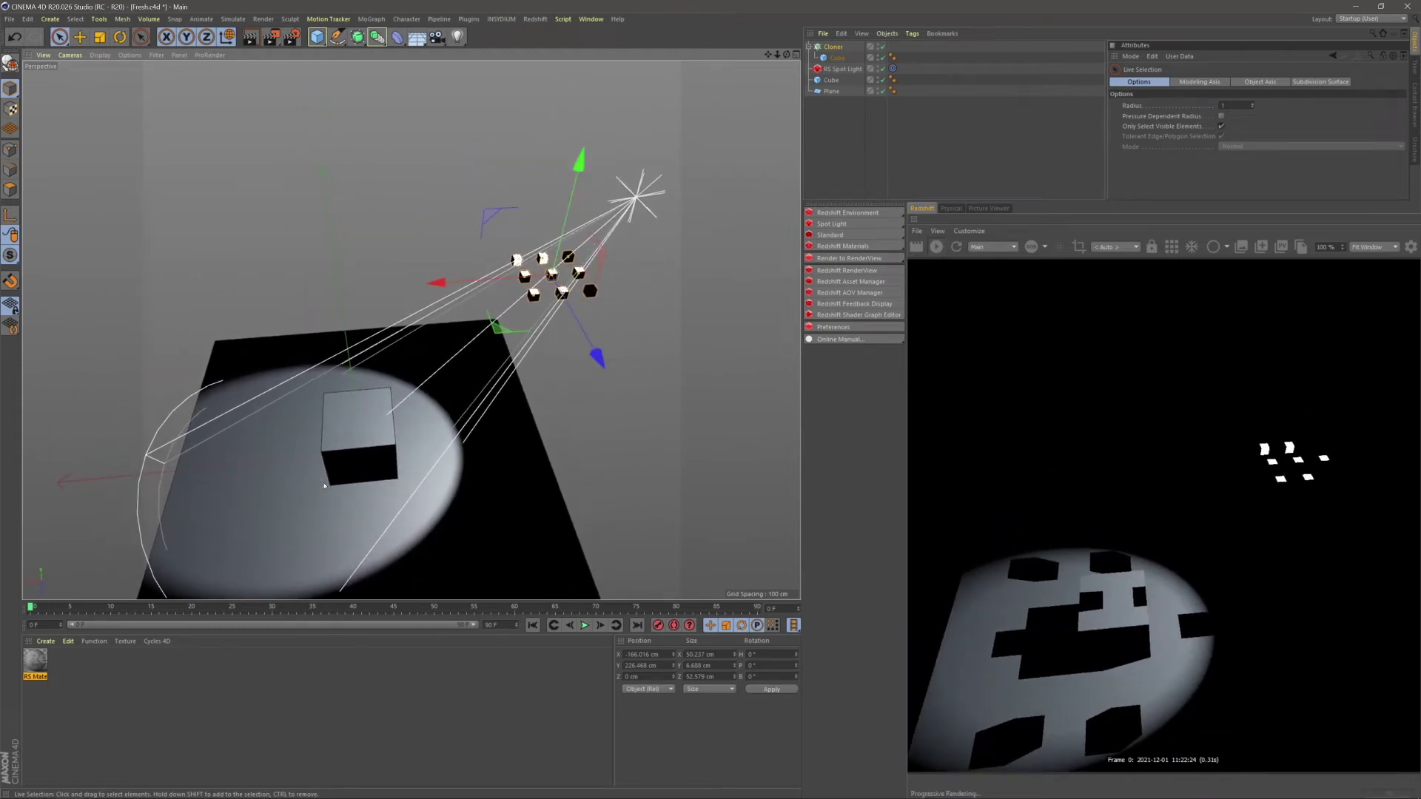
alt+middle_drag(337, 517, 366, 482)
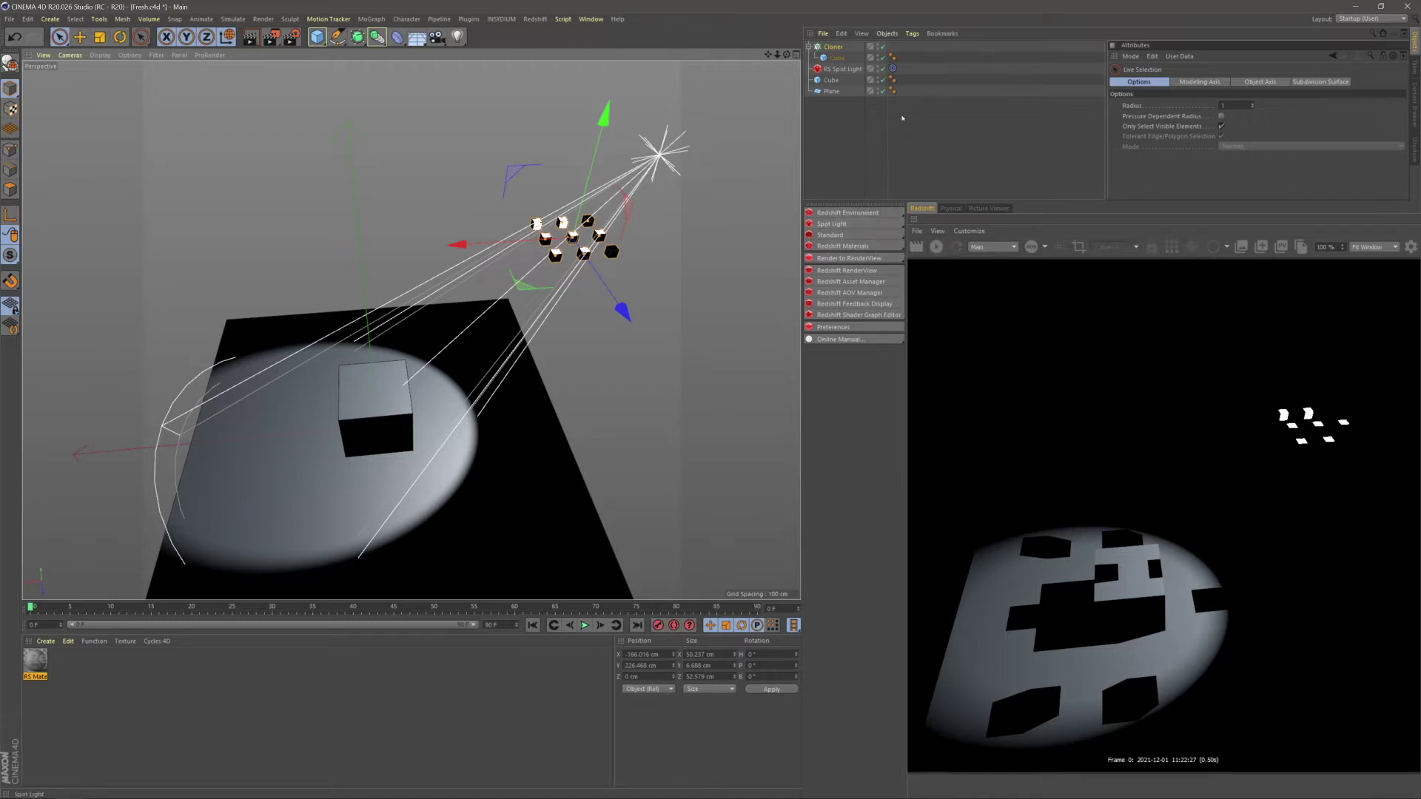
Set the Redshift spot light's volume Contribution Scale to 1
click(842, 68)
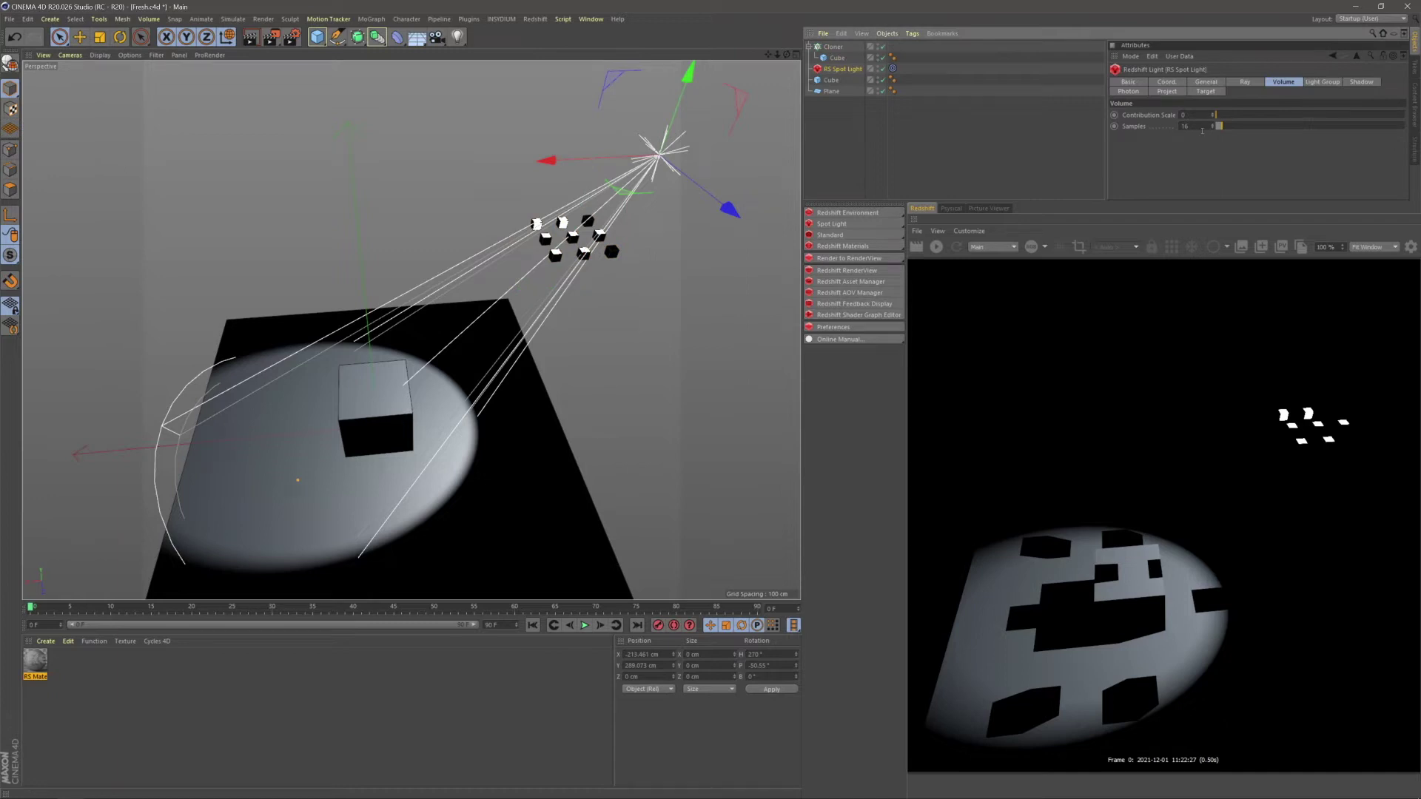
click(1206, 82)
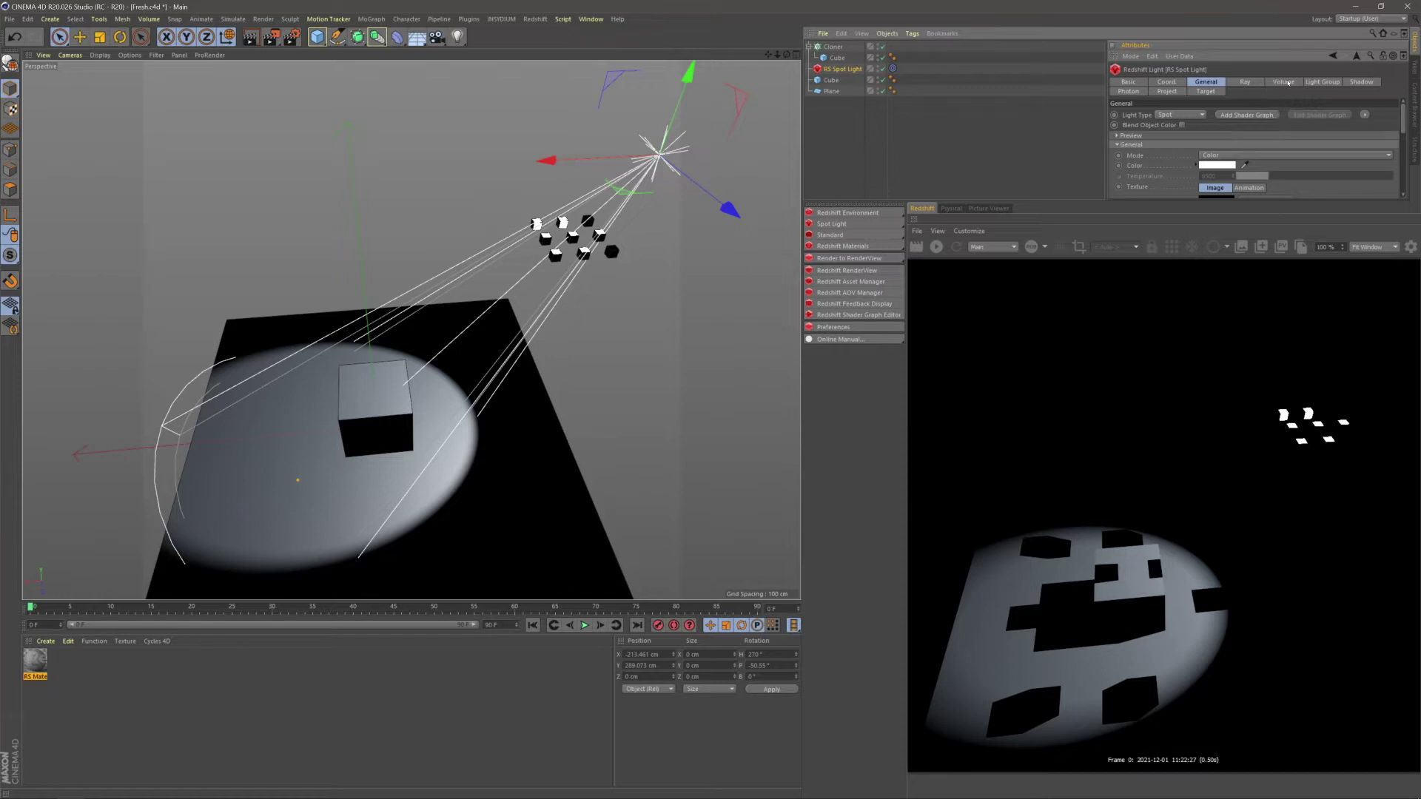
click(1285, 83)
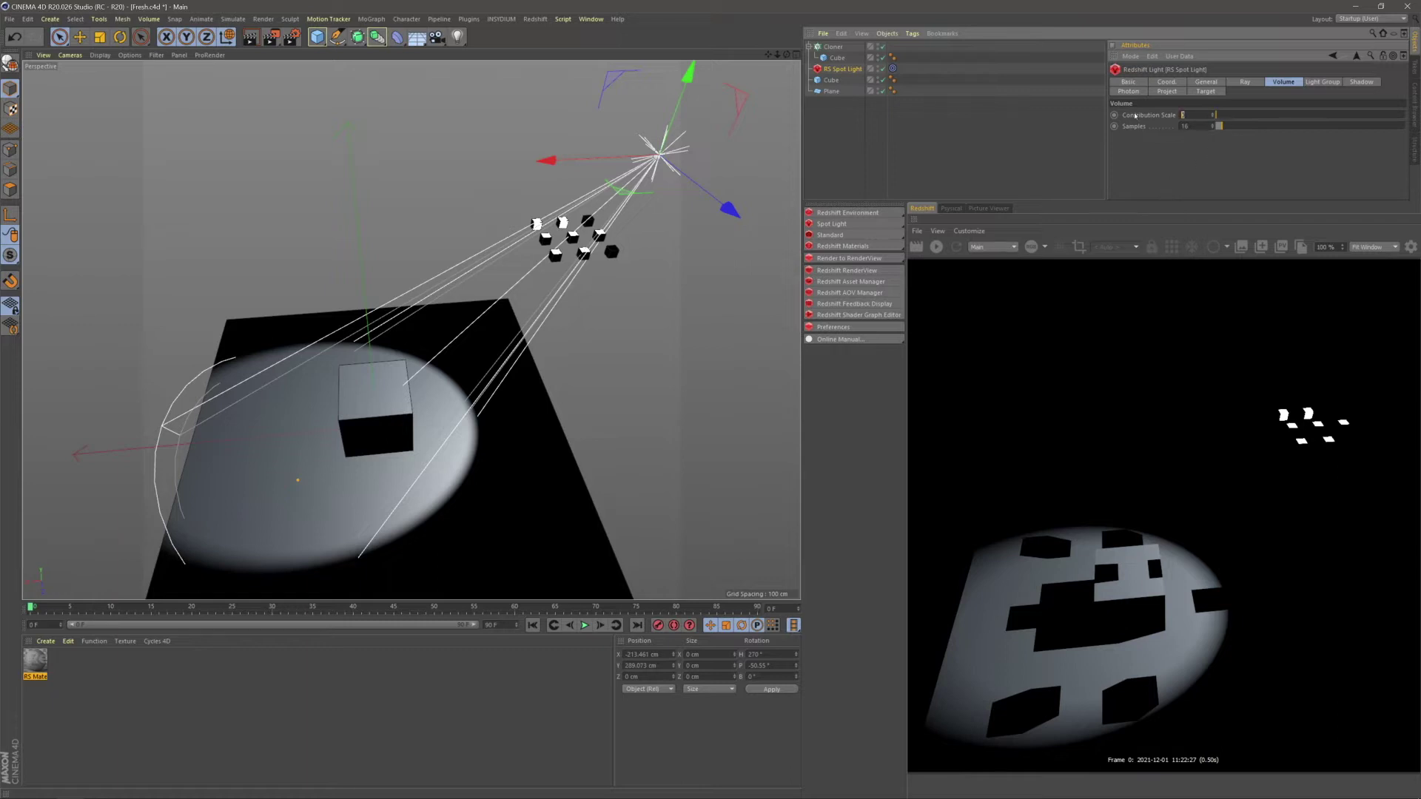
text(1)
key(Return)
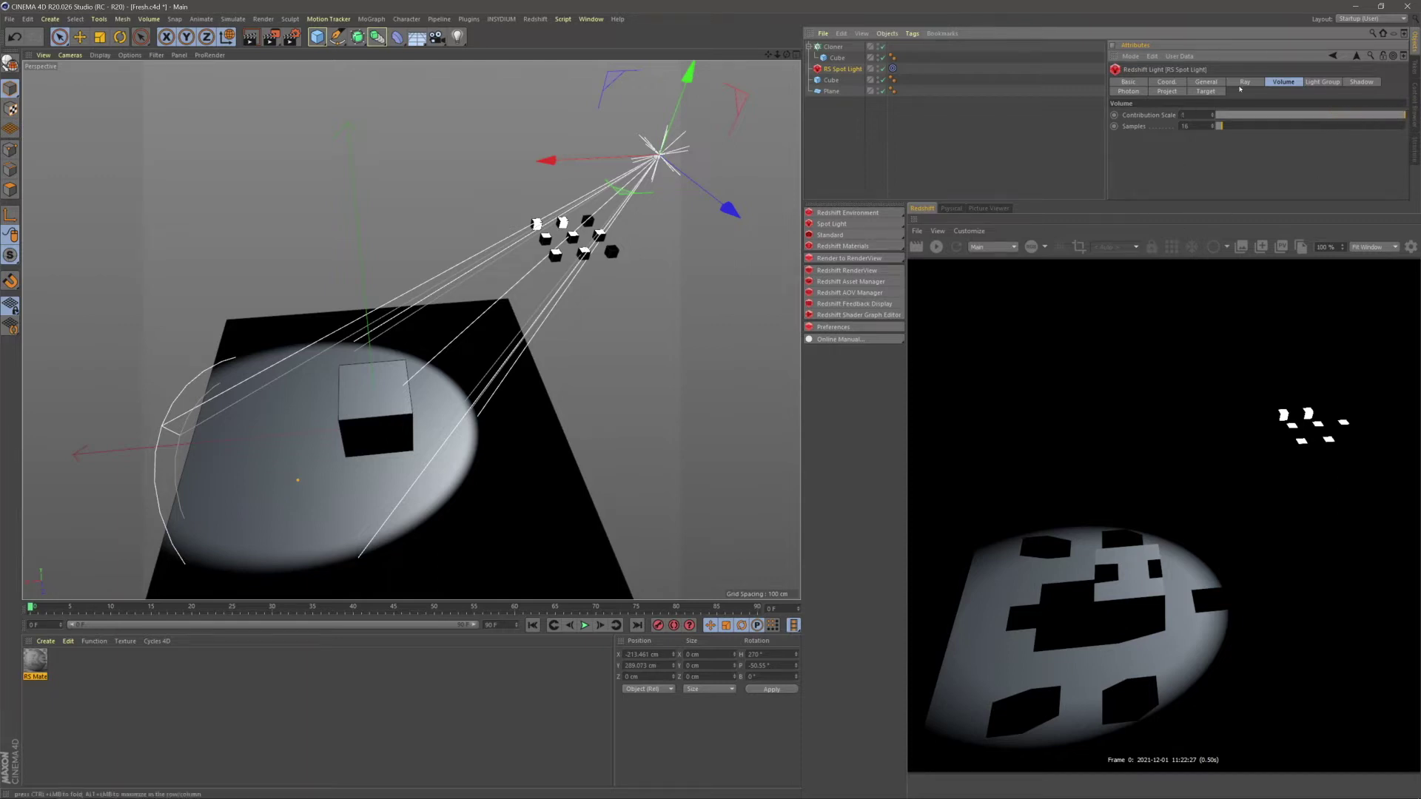
Add a Redshift Environment object and restart the live render with the large cube and light beam framed
click(936, 246)
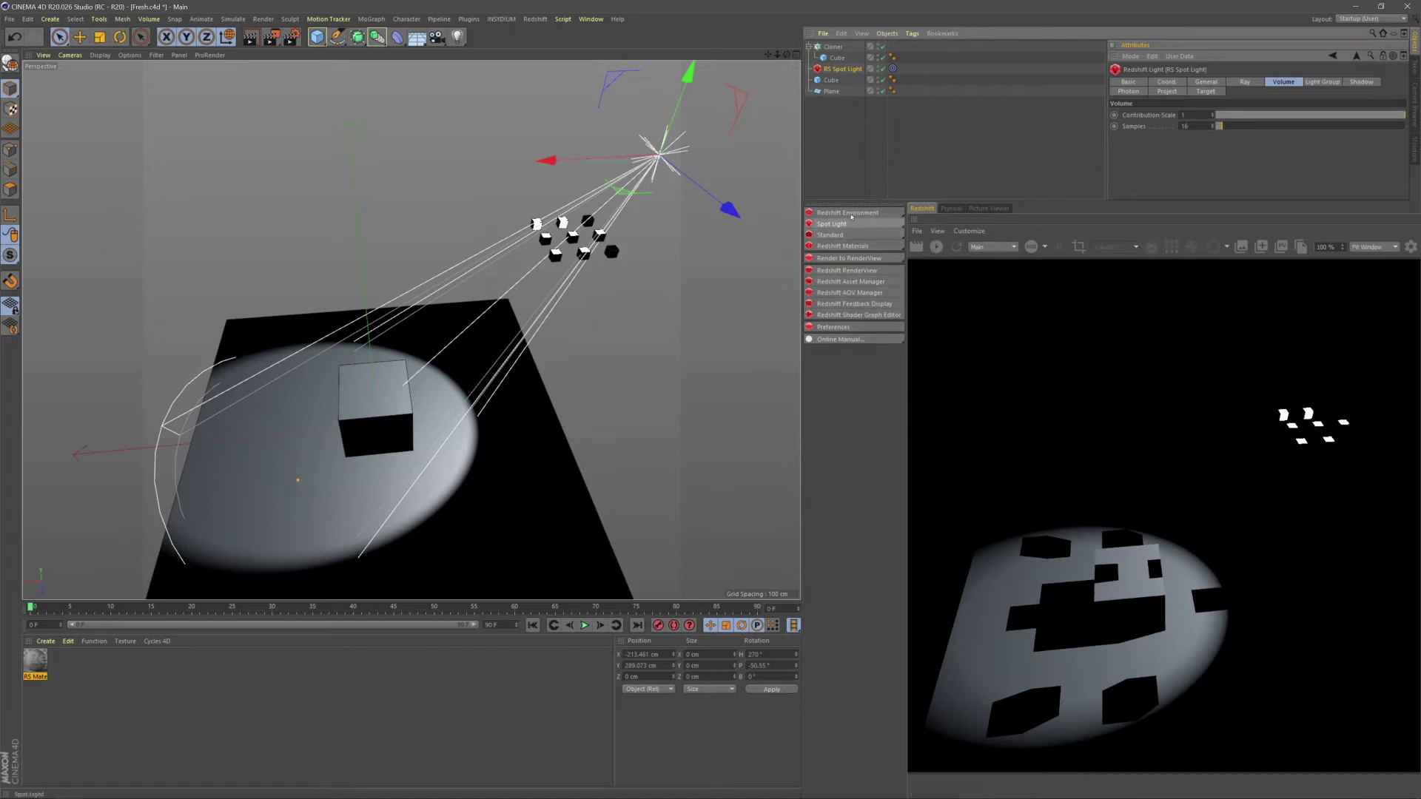
click(873, 213)
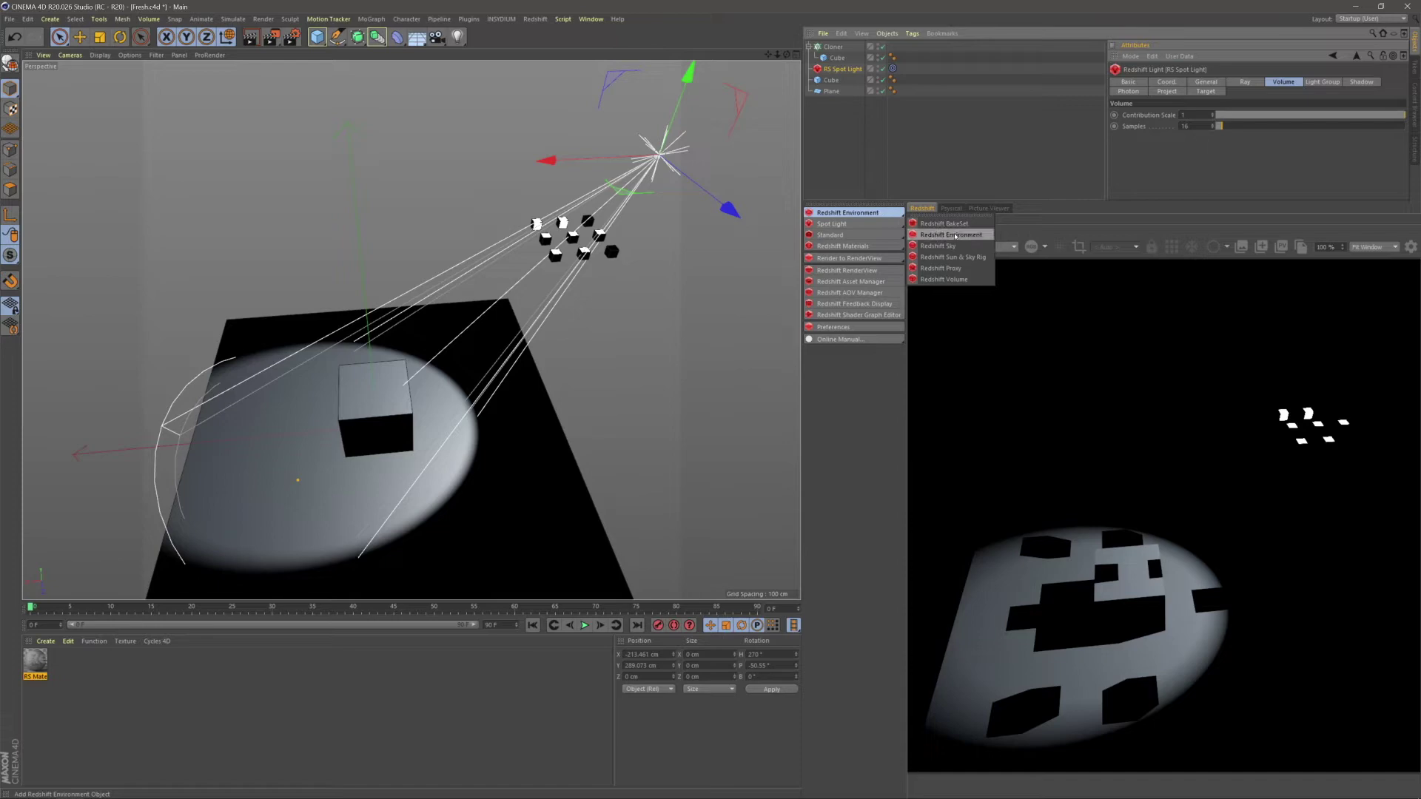
click(955, 236)
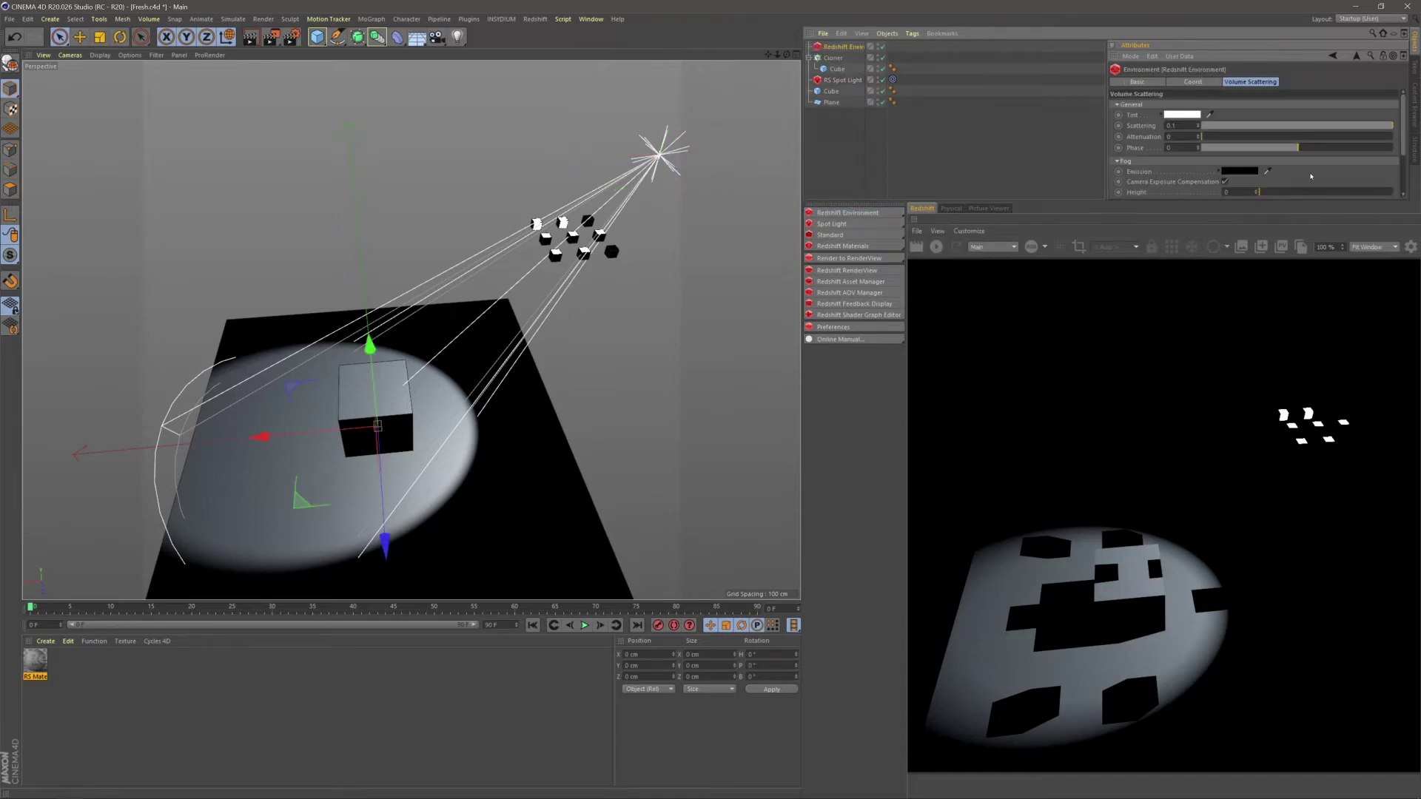
scroll(1311, 177, down, 1)
click(937, 247)
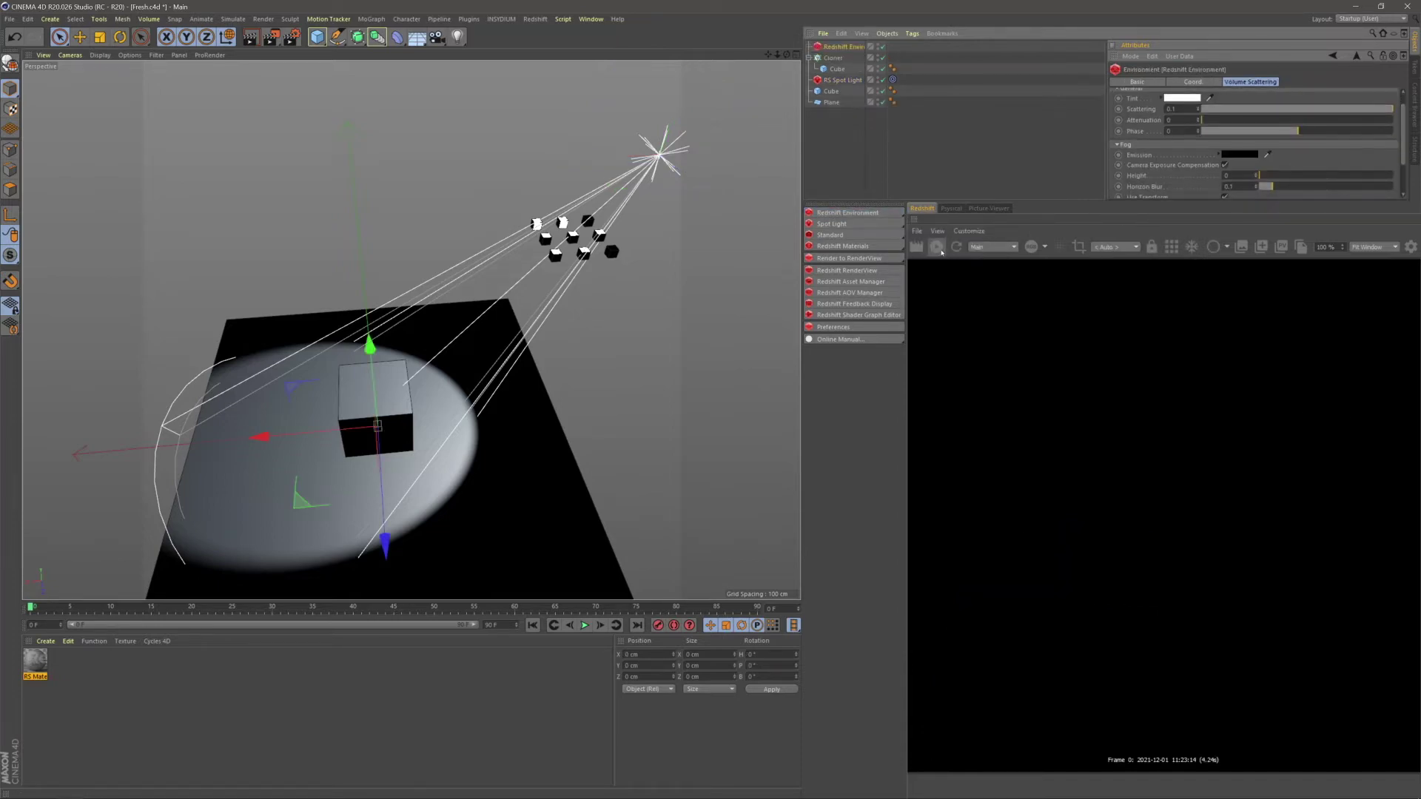
alt+drag(492, 413, 422, 407)
alt+right_drag(428, 393, 434, 362)
alt+drag(433, 363, 439, 367)
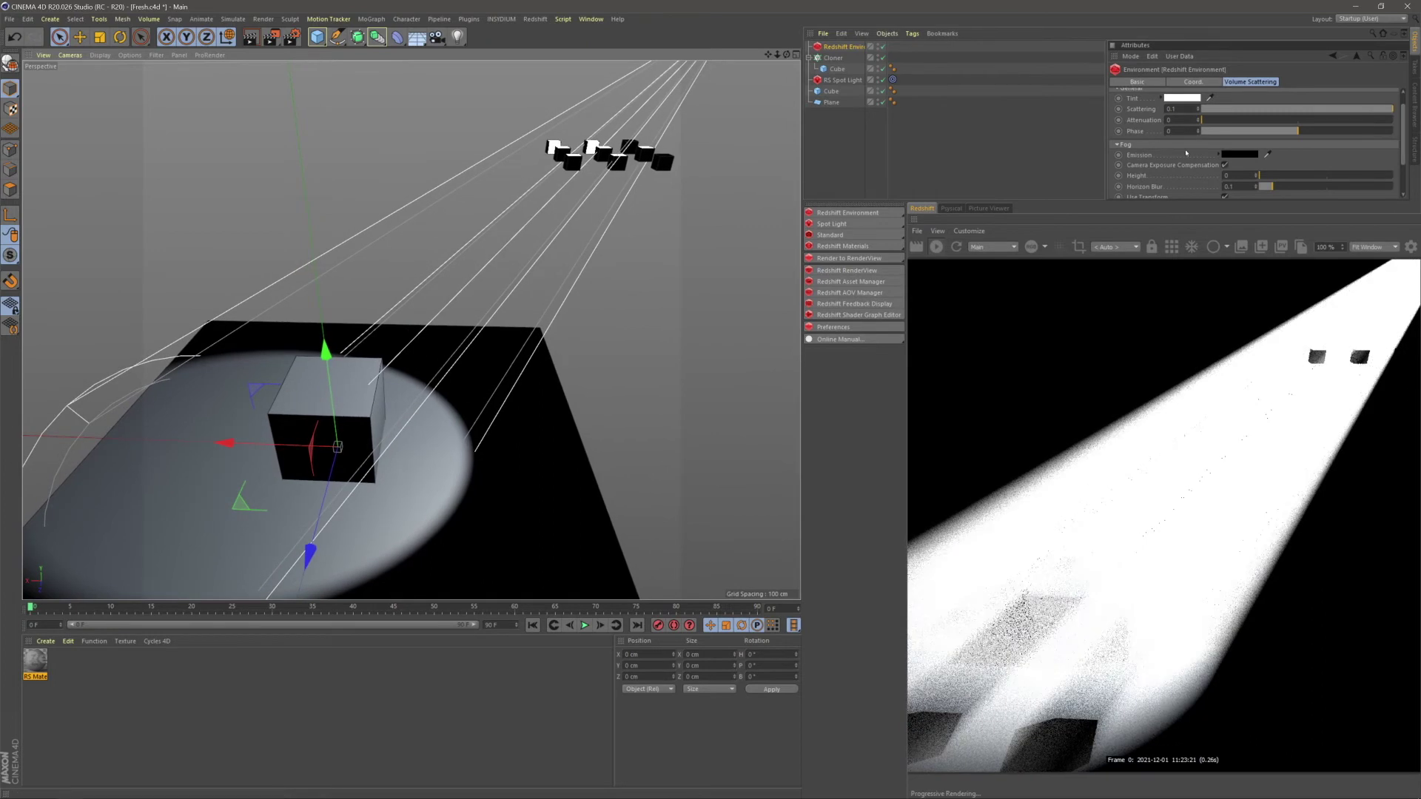
Set the Redshift Environment's volume Scattering to 0.001
scroll(1266, 129, up, 1)
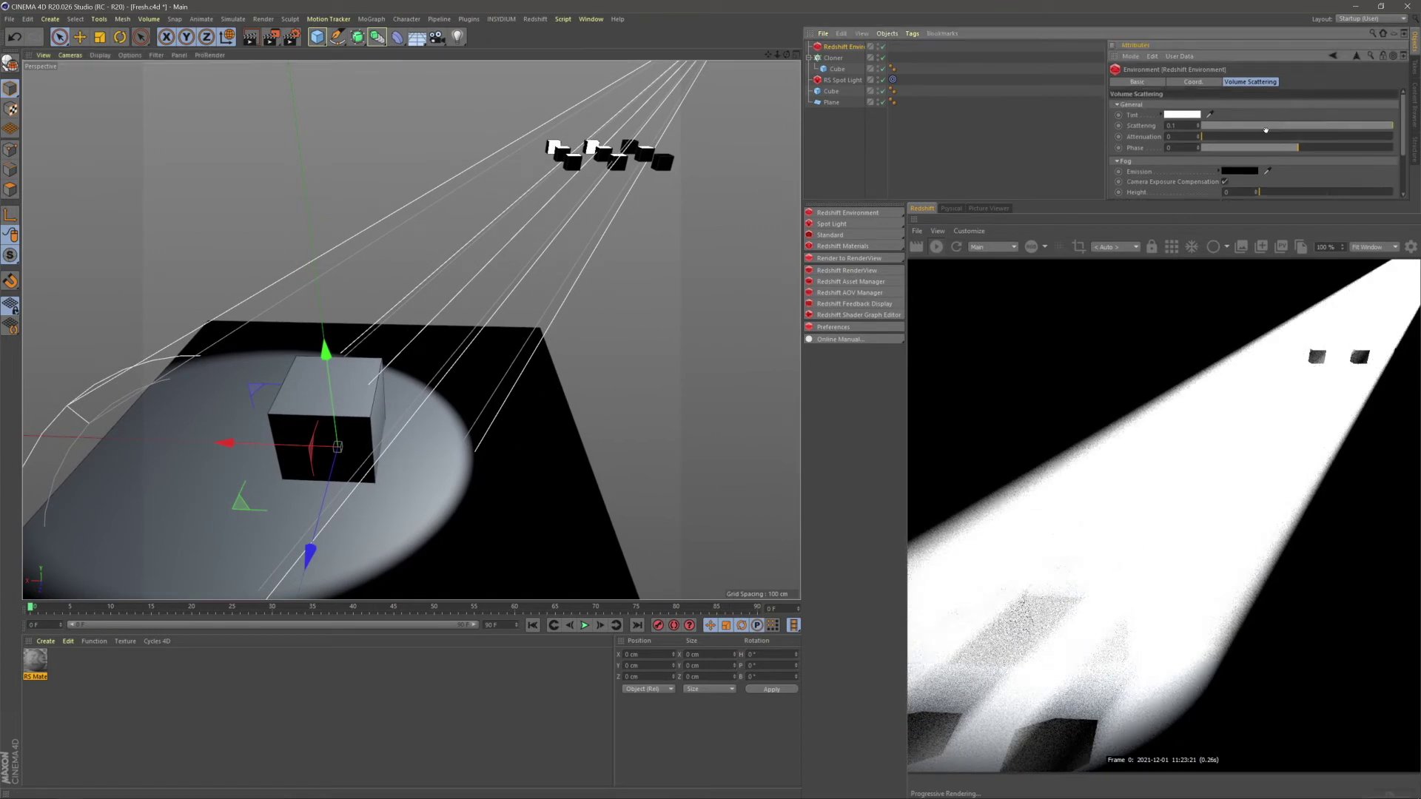
click(1176, 127)
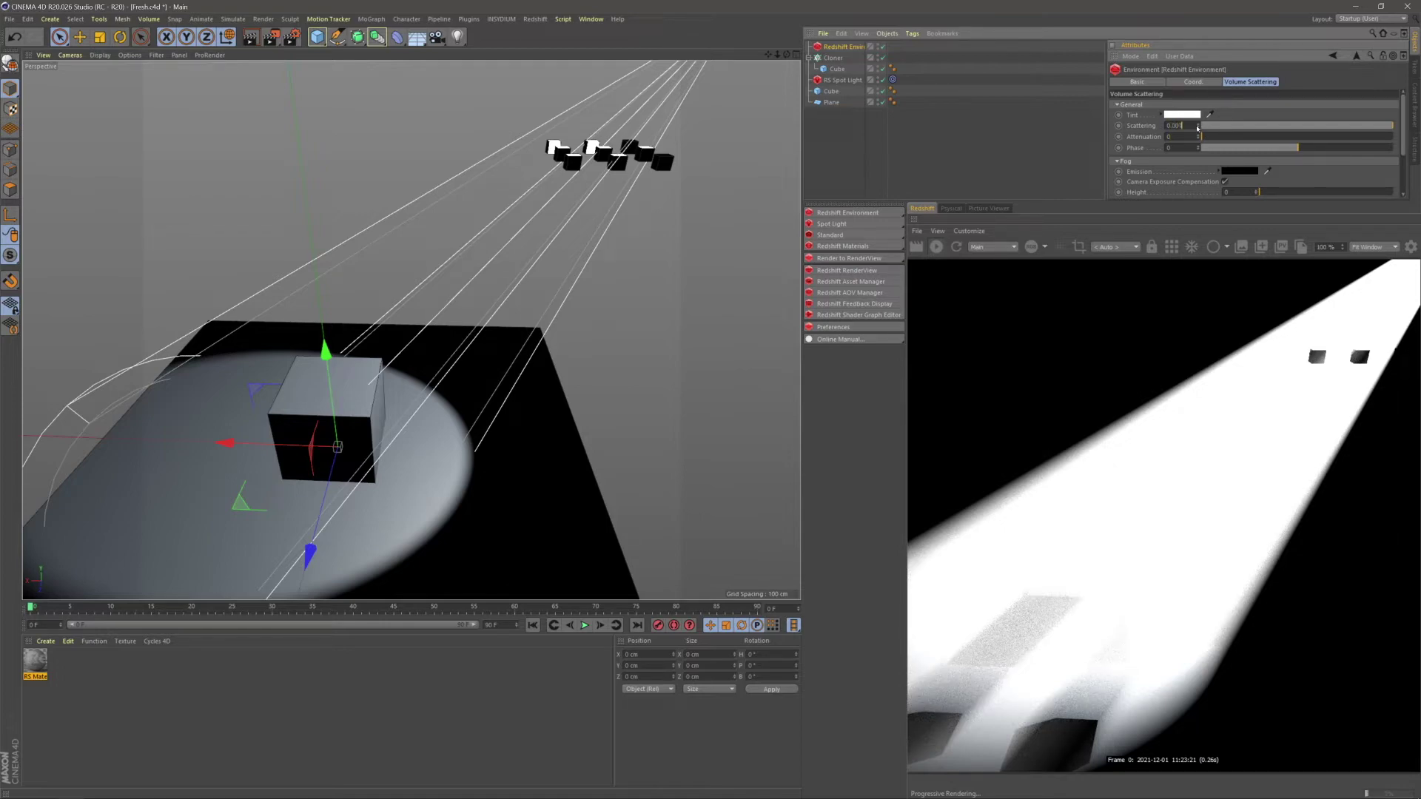
key(Return)
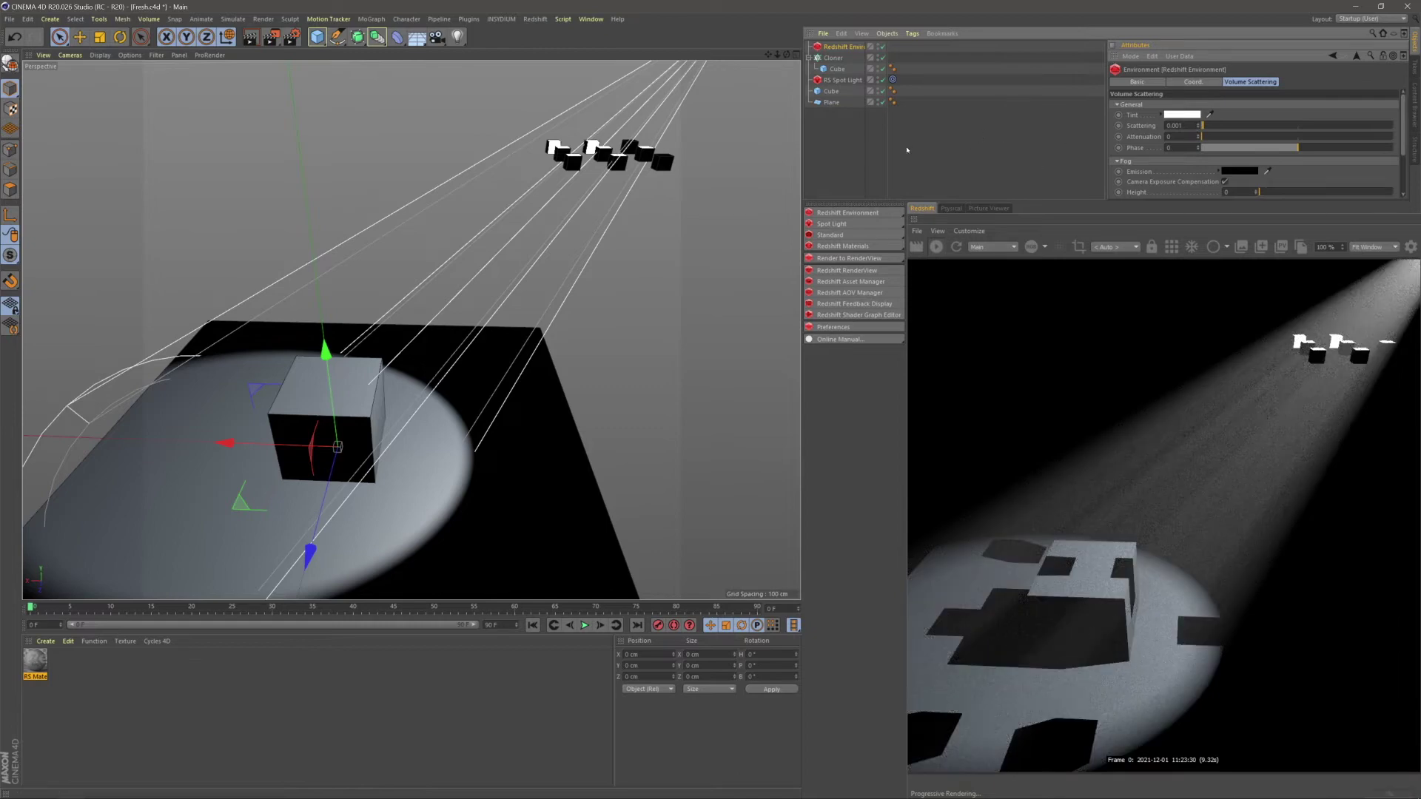
Examine the volumetric light rays and the shadows of the cloned cubes from several angles in the live render
click(996, 156)
alt+middle_drag(615, 305, 596, 333)
alt+drag(597, 333, 440, 343)
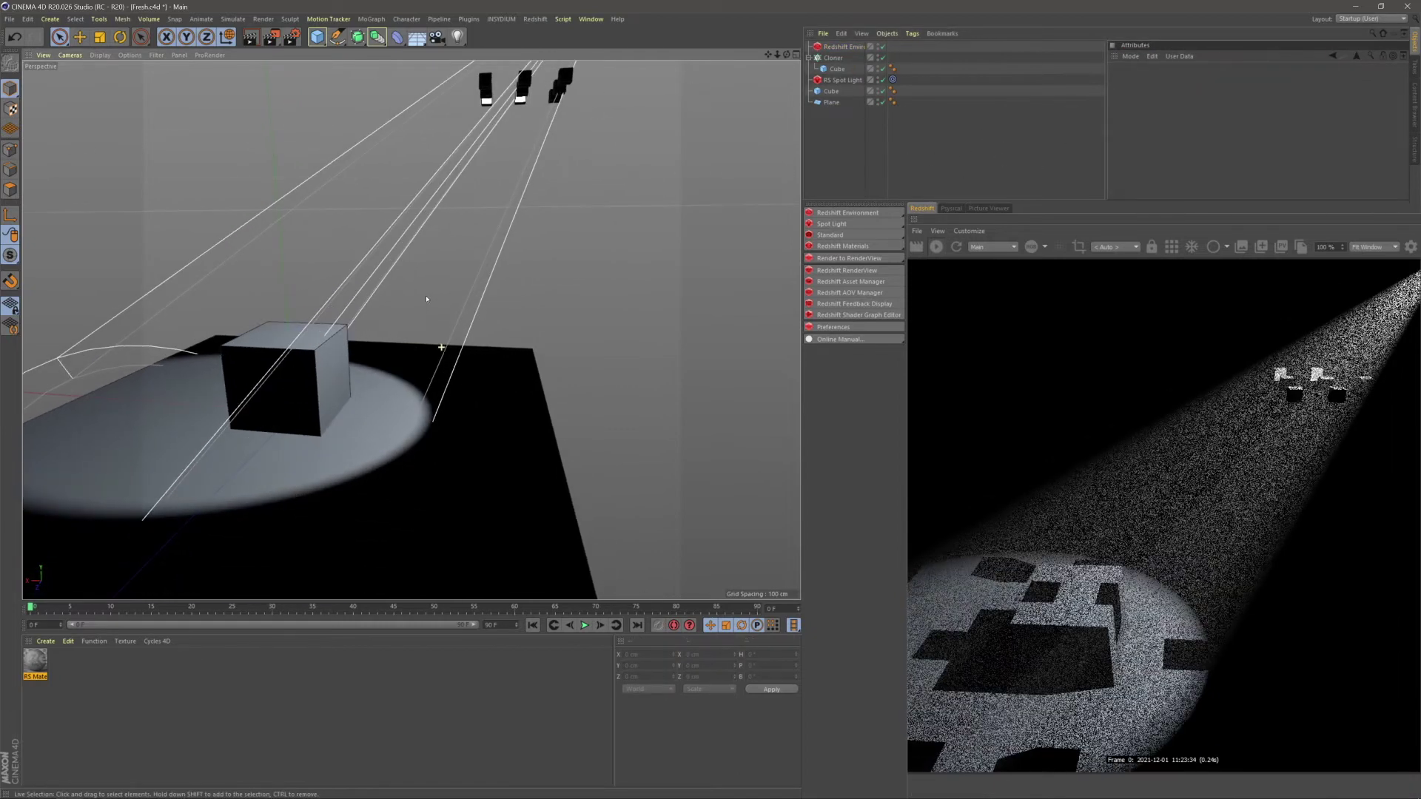
alt+middle_drag(414, 311, 417, 339)
alt+right_drag(417, 339, 410, 302)
mouse_move(410, 302)
alt+middle_down()
mouse_move(444, 336)
mouse_move(421, 289)
alt+middle_up()
alt+drag(381, 374, 331, 463)
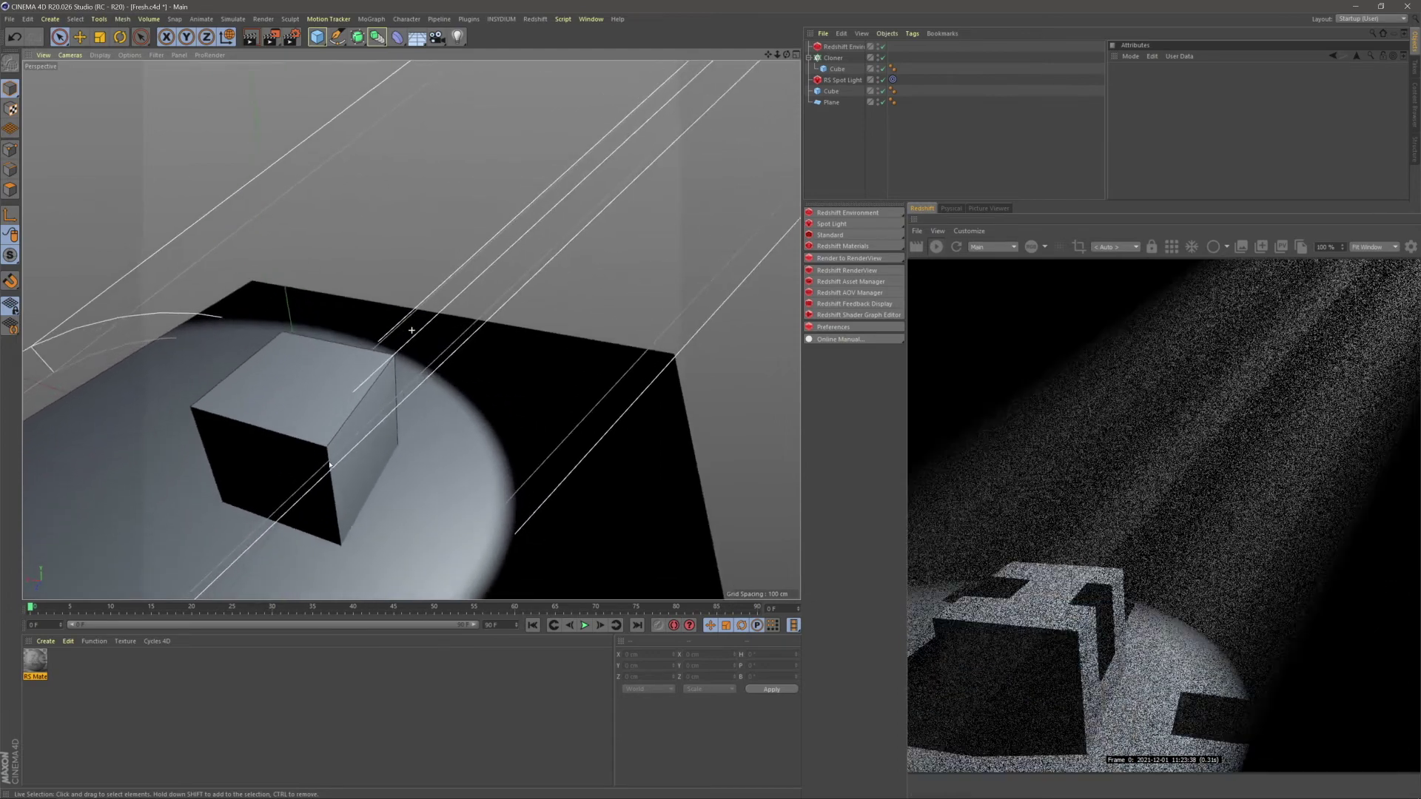
alt+middle_drag(331, 462, 355, 427)
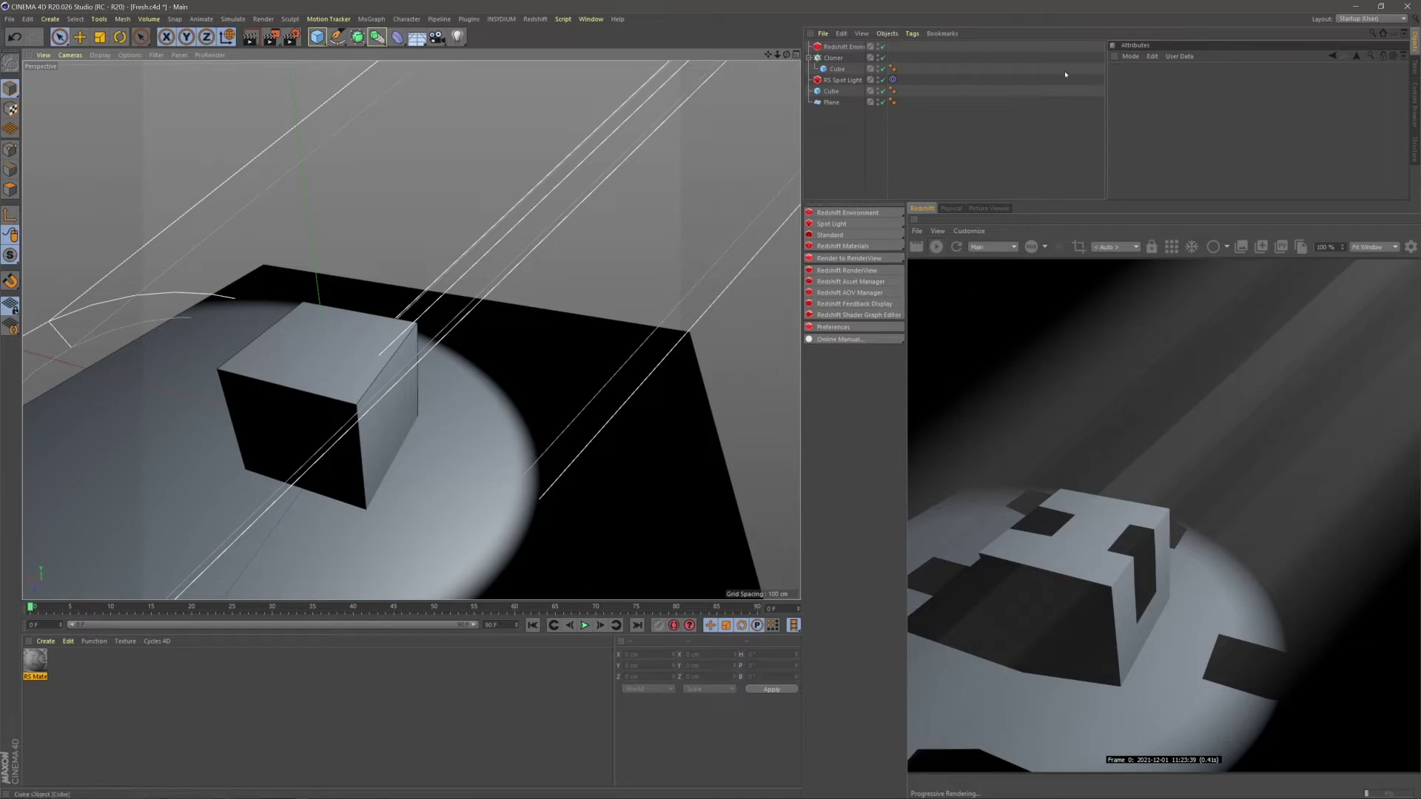
click(838, 68)
alt+right_drag(440, 302, 415, 303)
mouse_move(415, 303)
alt+middle_down()
mouse_move(390, 393)
mouse_move(326, 447)
alt+middle_up()
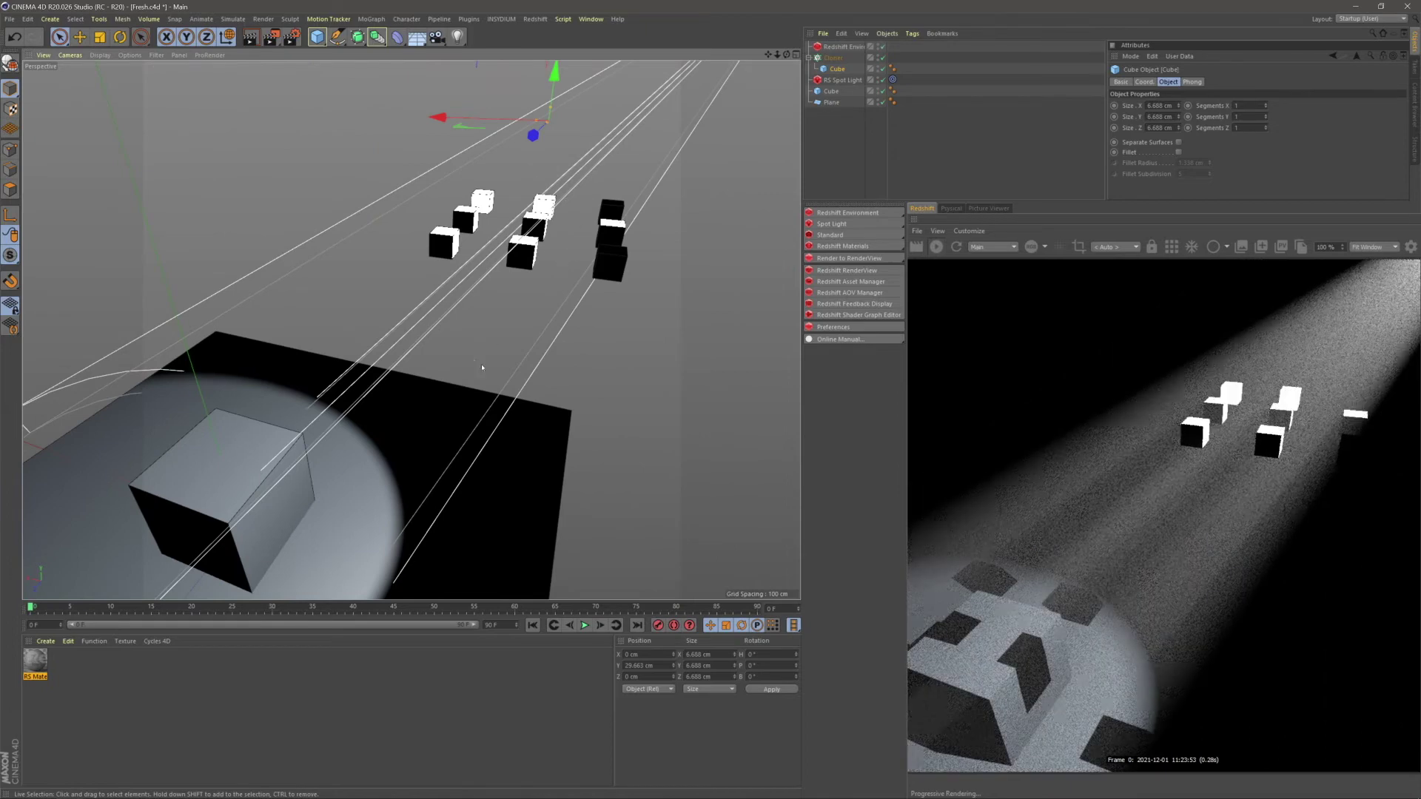
scroll(484, 373, up, 5)
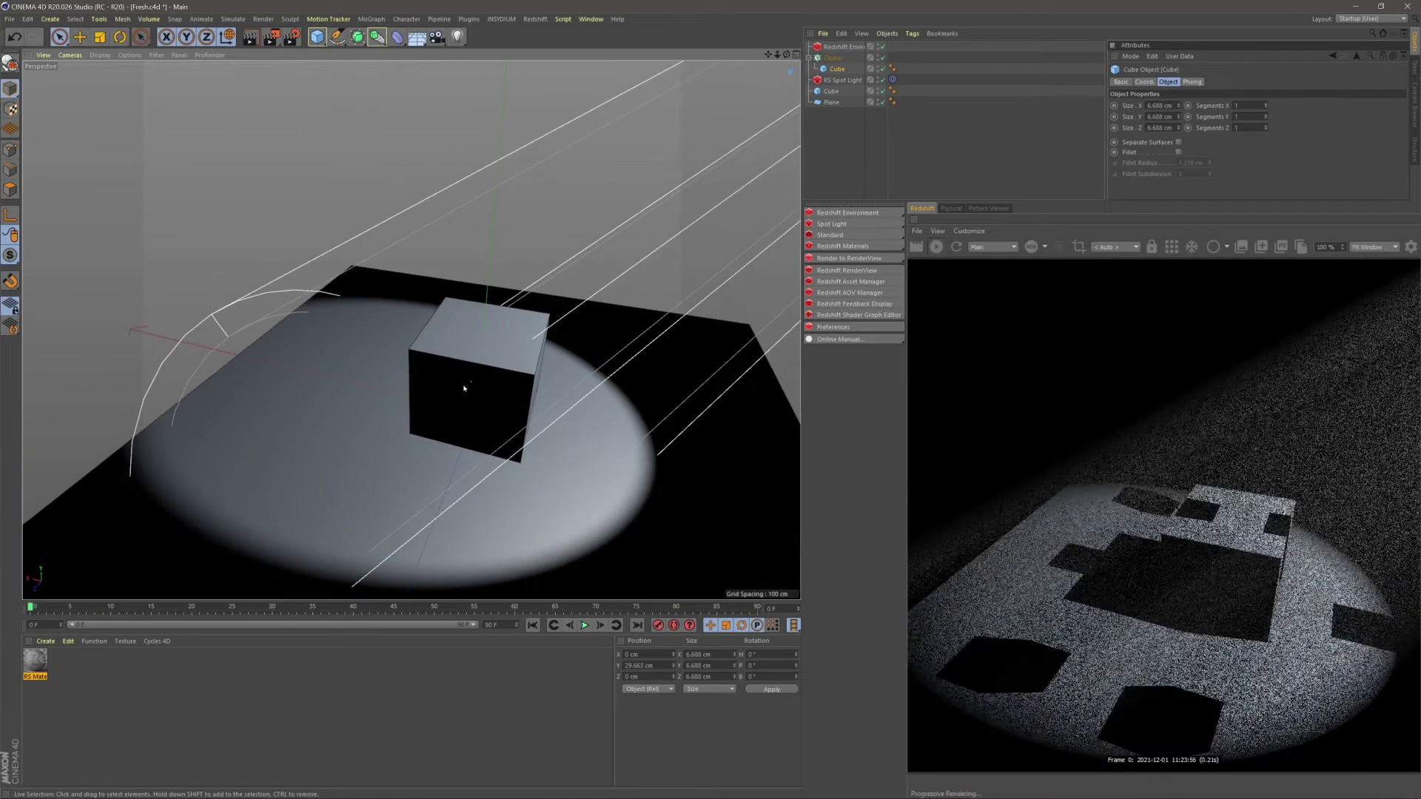
alt+drag(506, 397, 396, 417)
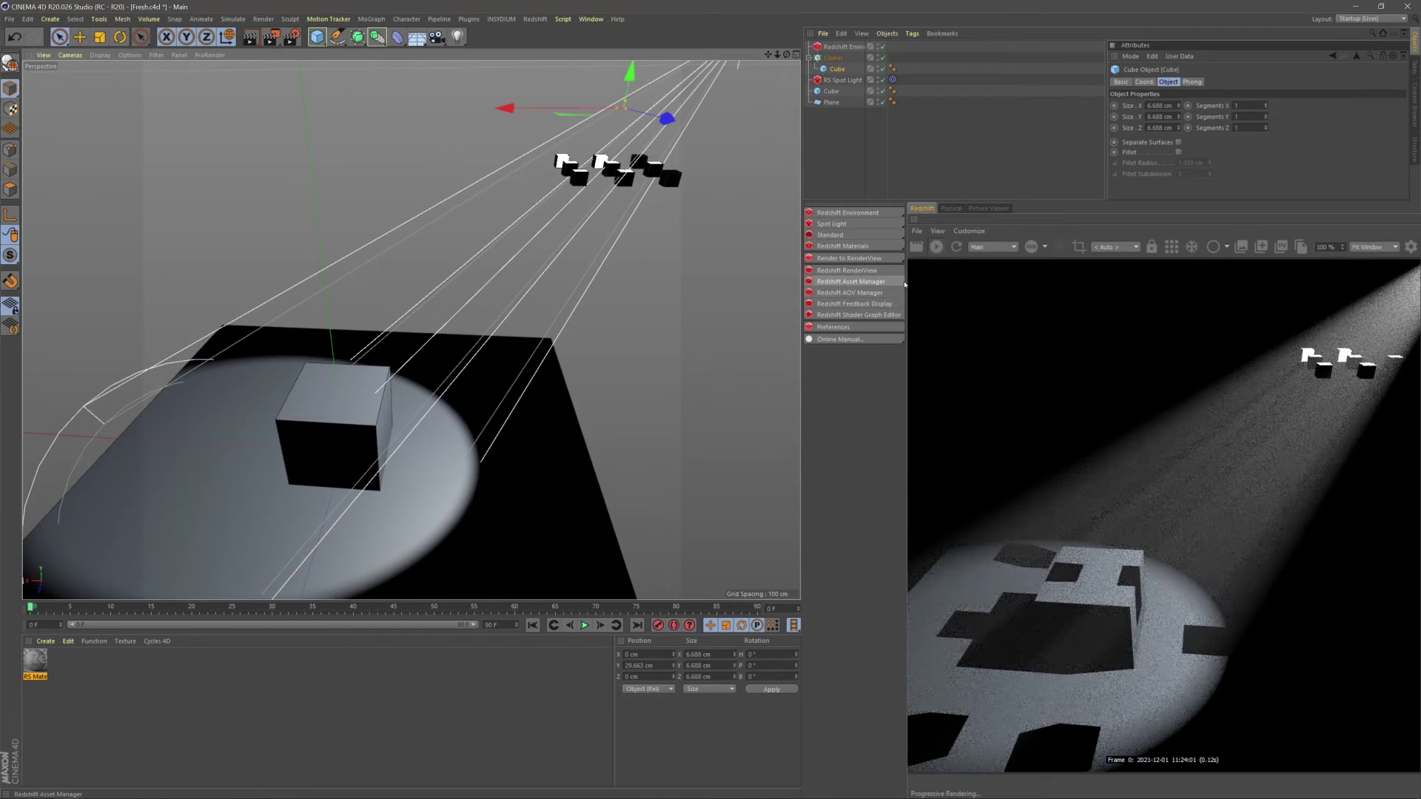
Stop the live render and delete the Cloner with its small cubes
click(937, 248)
click(939, 162)
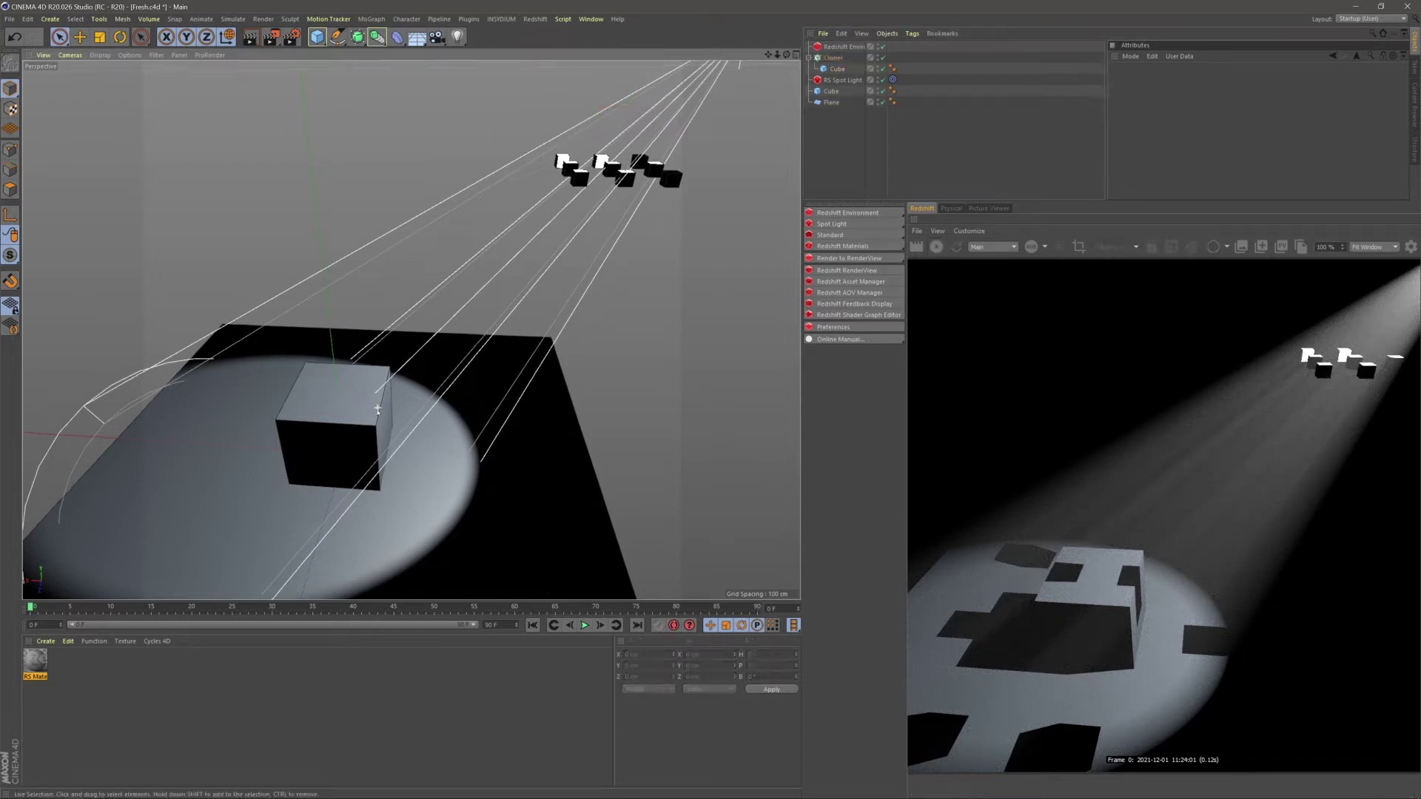
click(351, 431)
alt+drag(376, 407, 351, 448)
click(926, 163)
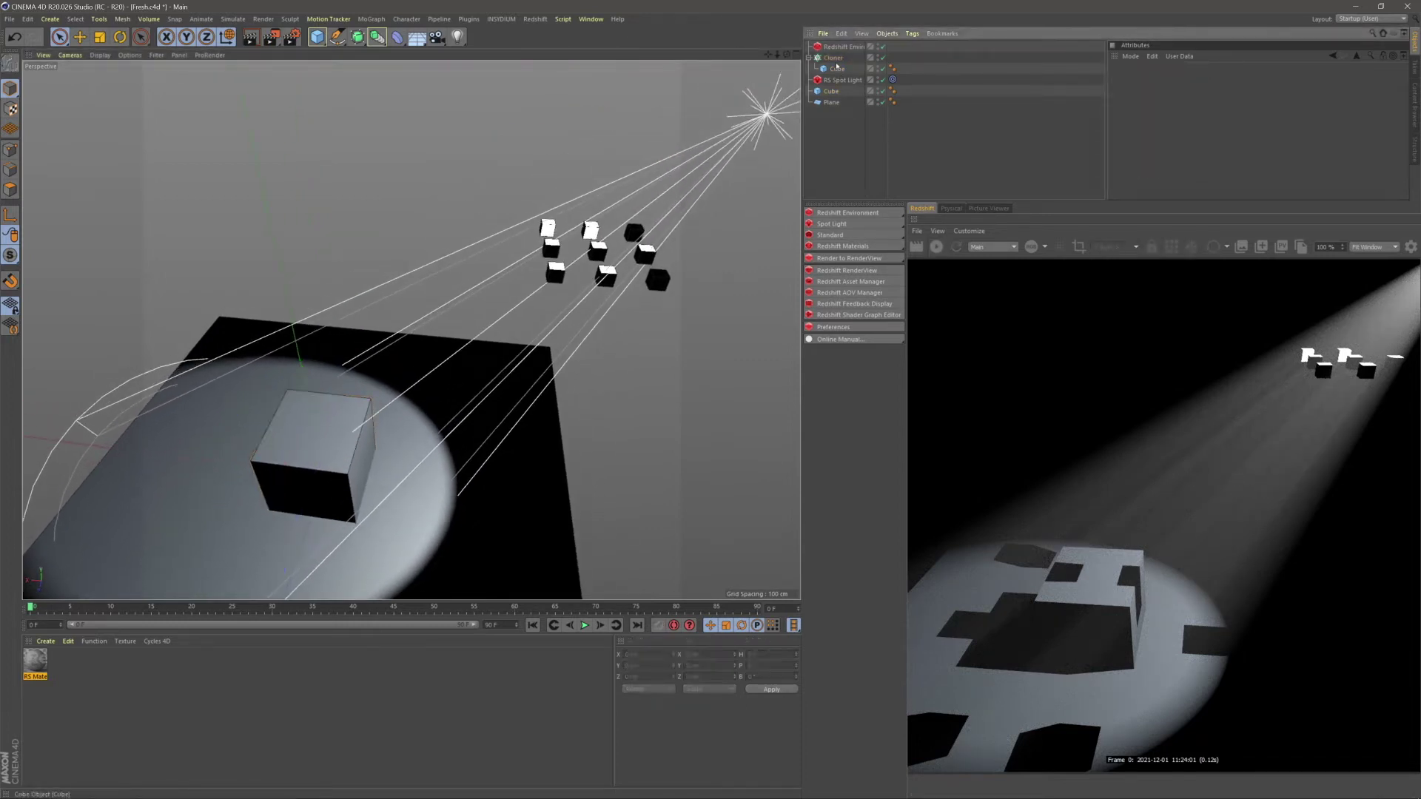
click(834, 57)
key(Delete)
Duplicate the ground plane and scale the copy down to about 175 cm per side
click(832, 80)
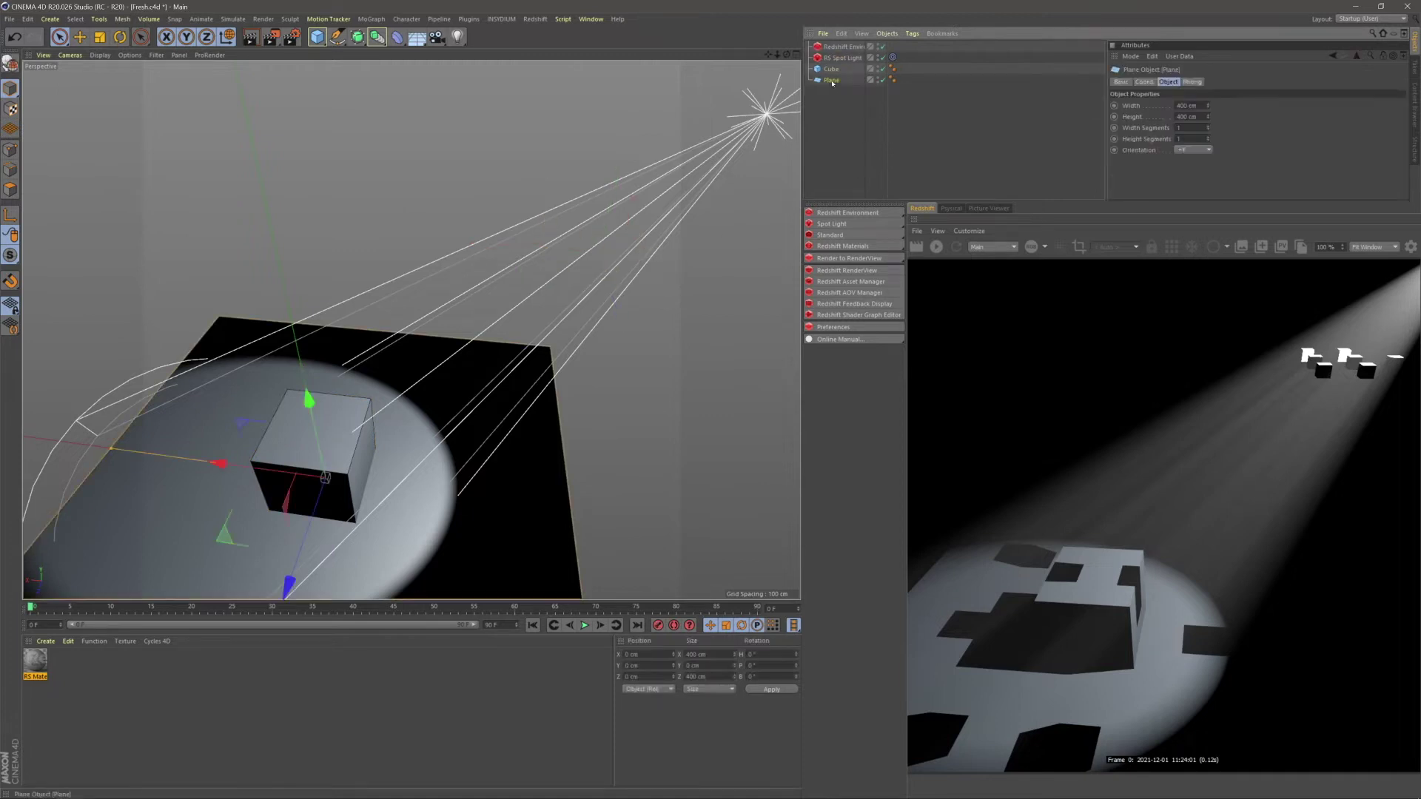
ctrl+drag(832, 80, 835, 100)
scroll(333, 398, down, 5)
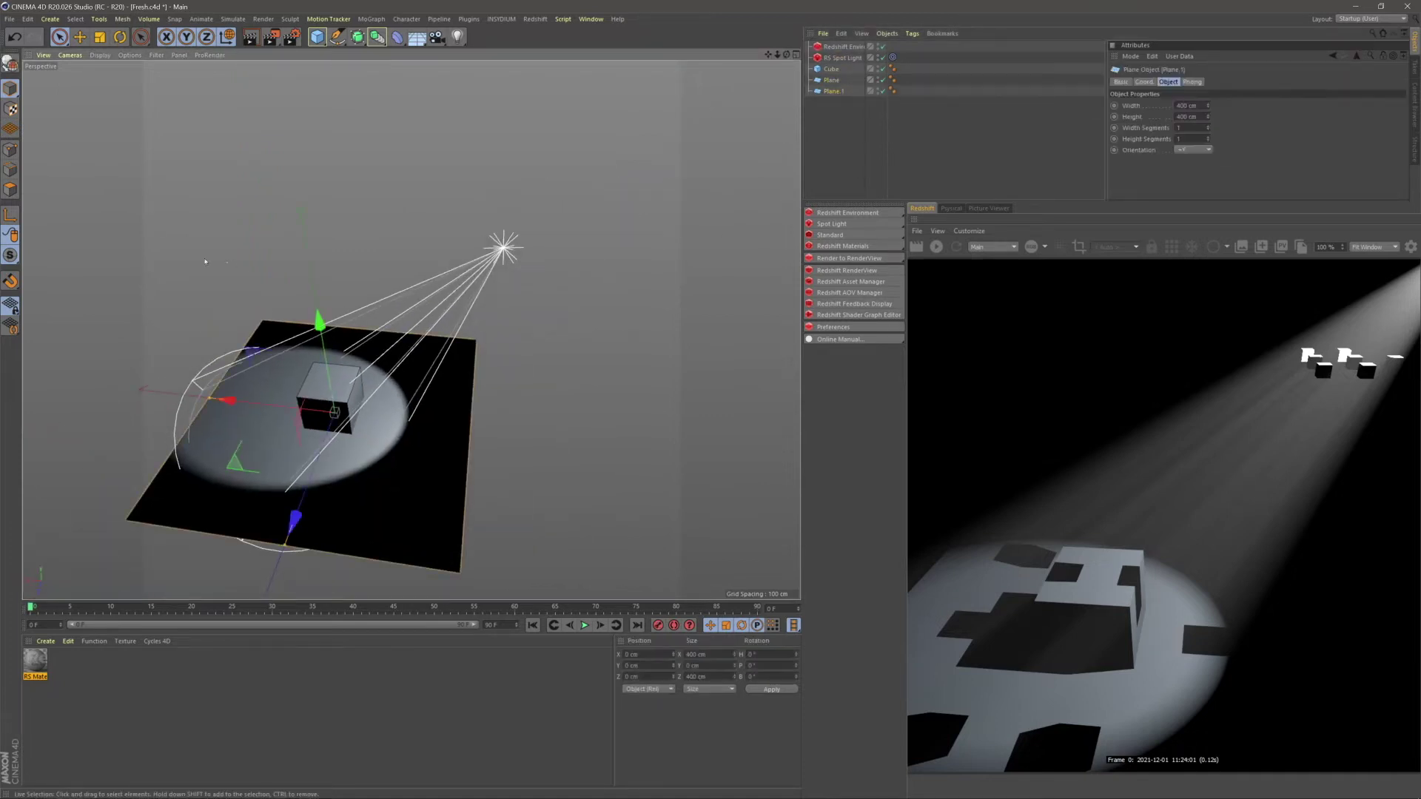
click(100, 37)
drag(385, 385, 320, 294)
key(space)
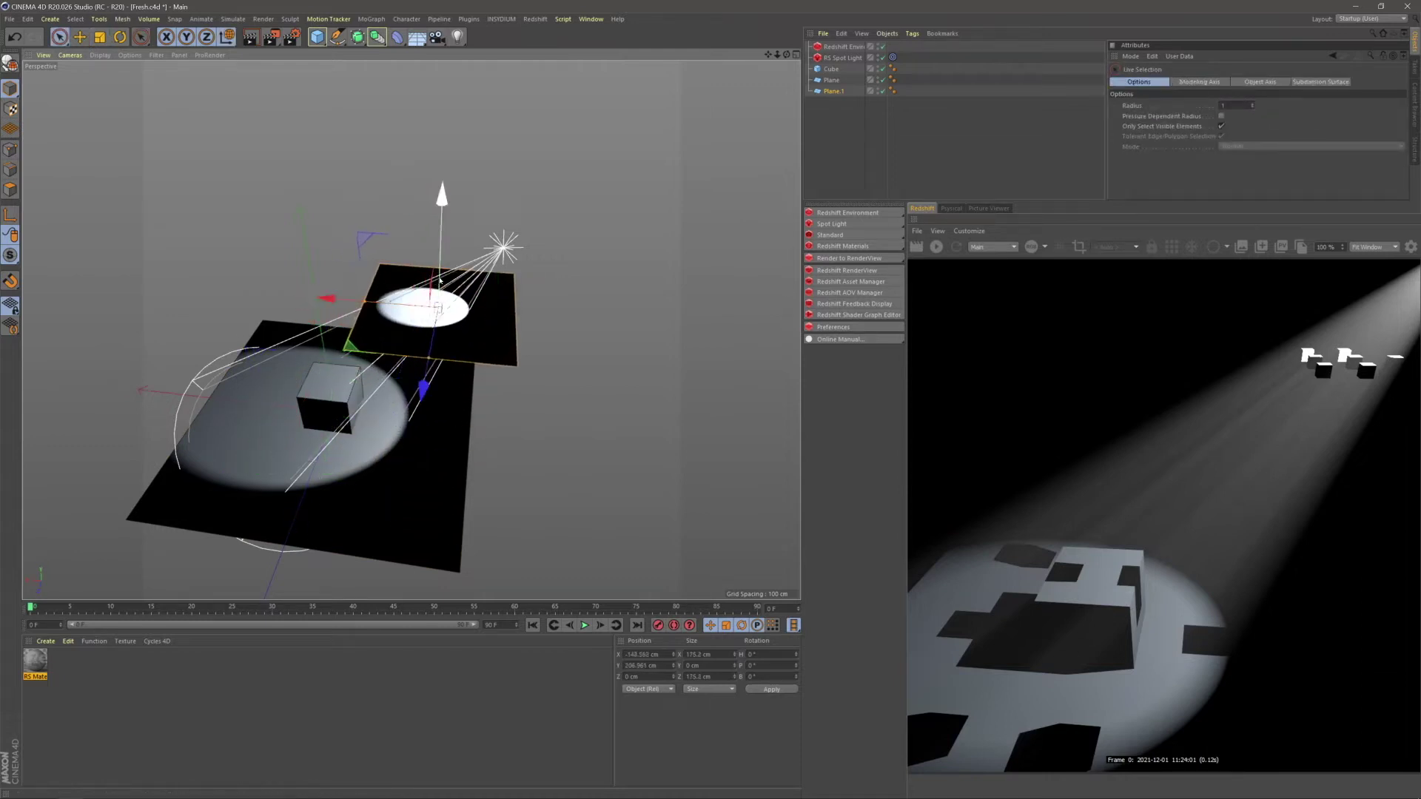
Move the smaller plane into the light beam above the cube, to about X -160 cm and Y 233 cm
drag(438, 282, 405, 287)
alt+right_drag(413, 320, 442, 290)
alt+middle_drag(470, 316, 511, 281)
Run the live render with the plane copy blocking the beam and disable the Redshift Environment object
click(935, 247)
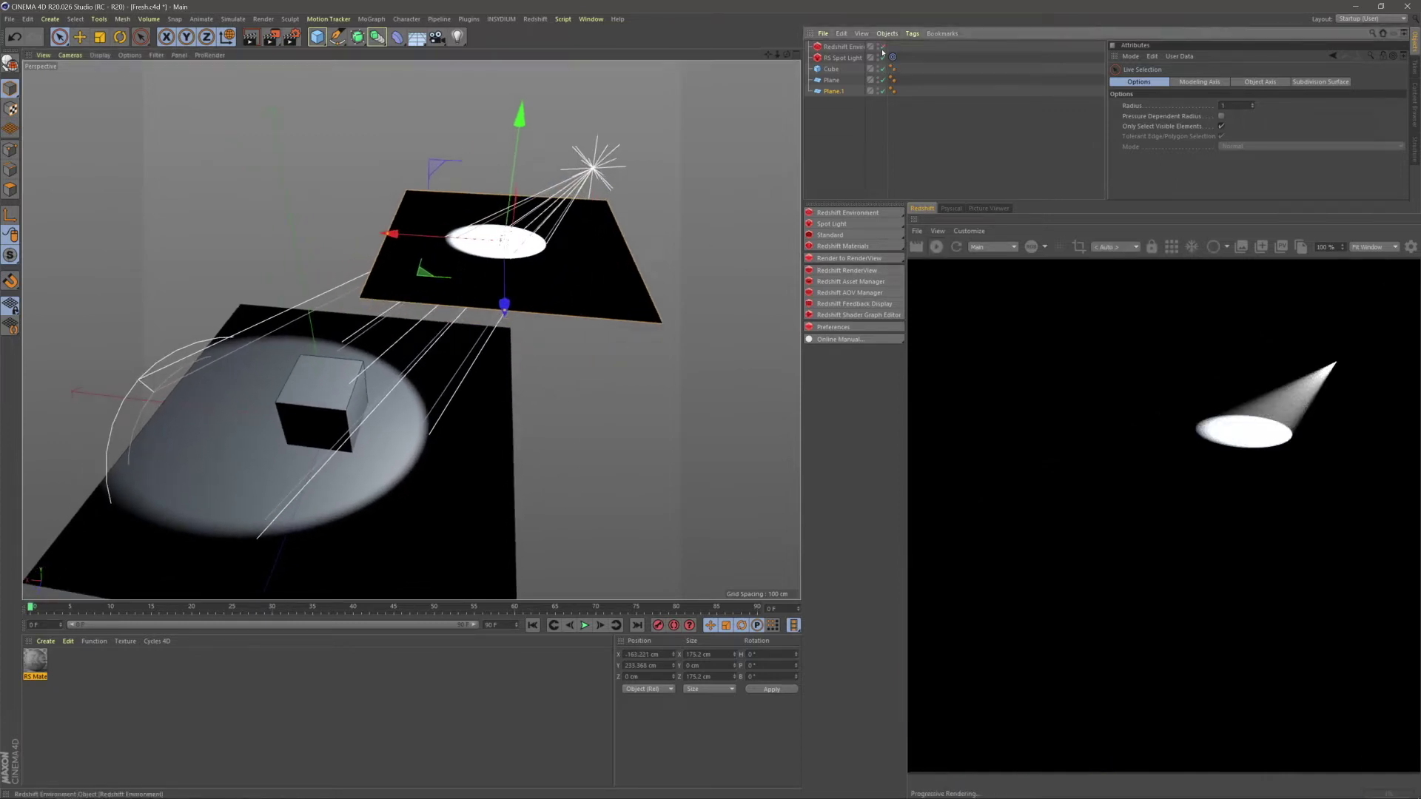
alt+middle_drag(424, 379, 412, 326)
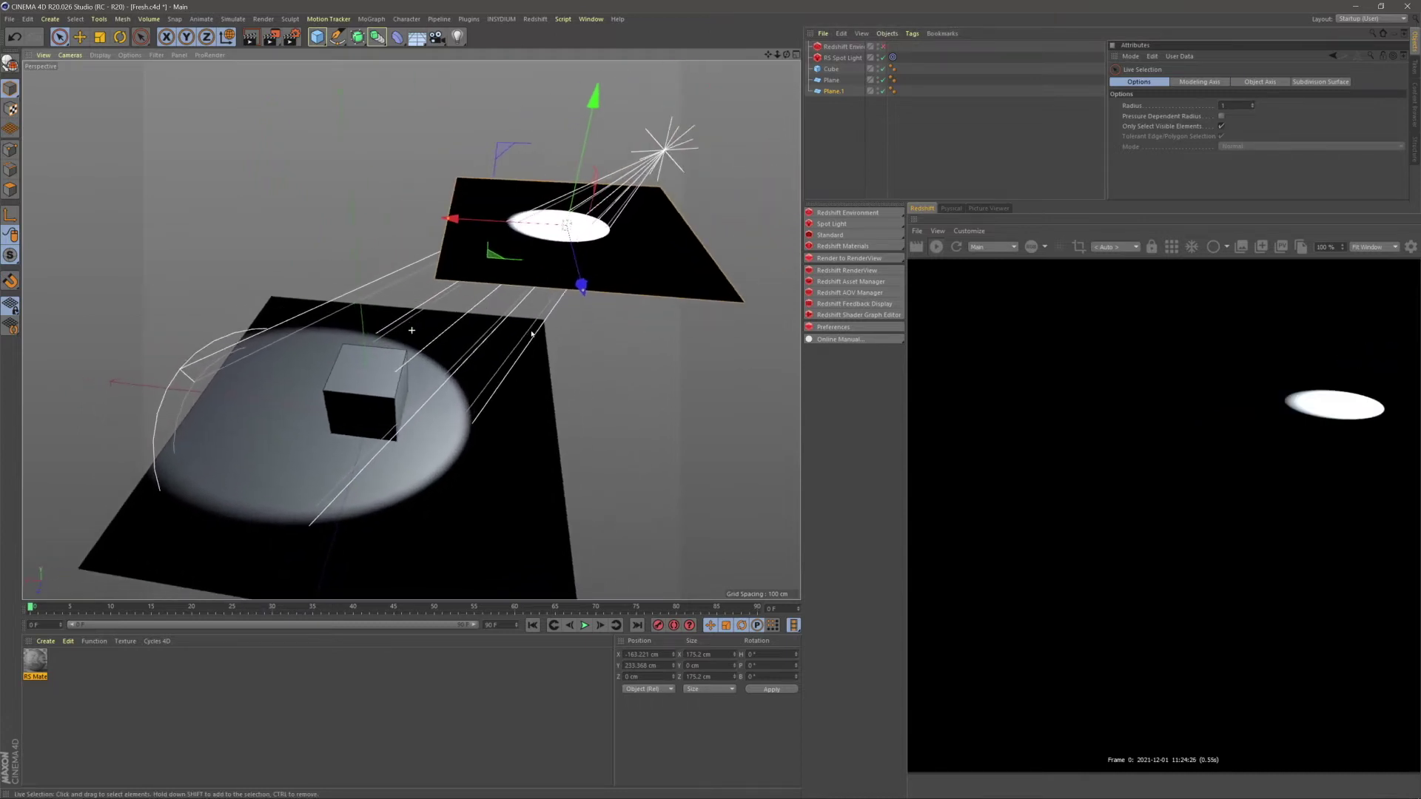
click(945, 172)
alt+middle_drag(597, 311, 510, 349)
mouse_move(511, 348)
alt+mouse_down()
mouse_move(488, 353)
mouse_move(503, 366)
alt+mouse_up()
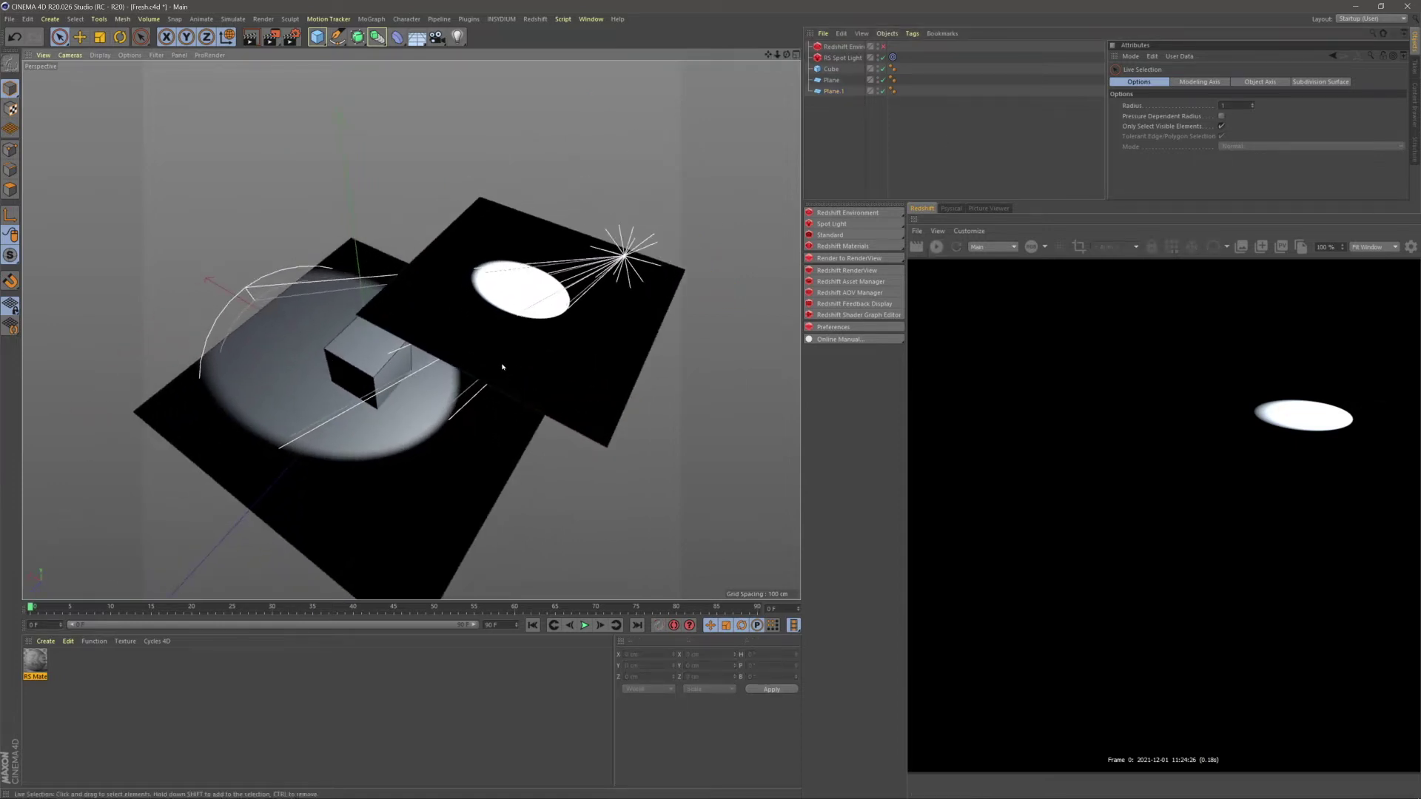
scroll(503, 367, up, 3)
Replace the existing material with a new Redshift Material and apply it to the smaller upper plane
click(35, 666)
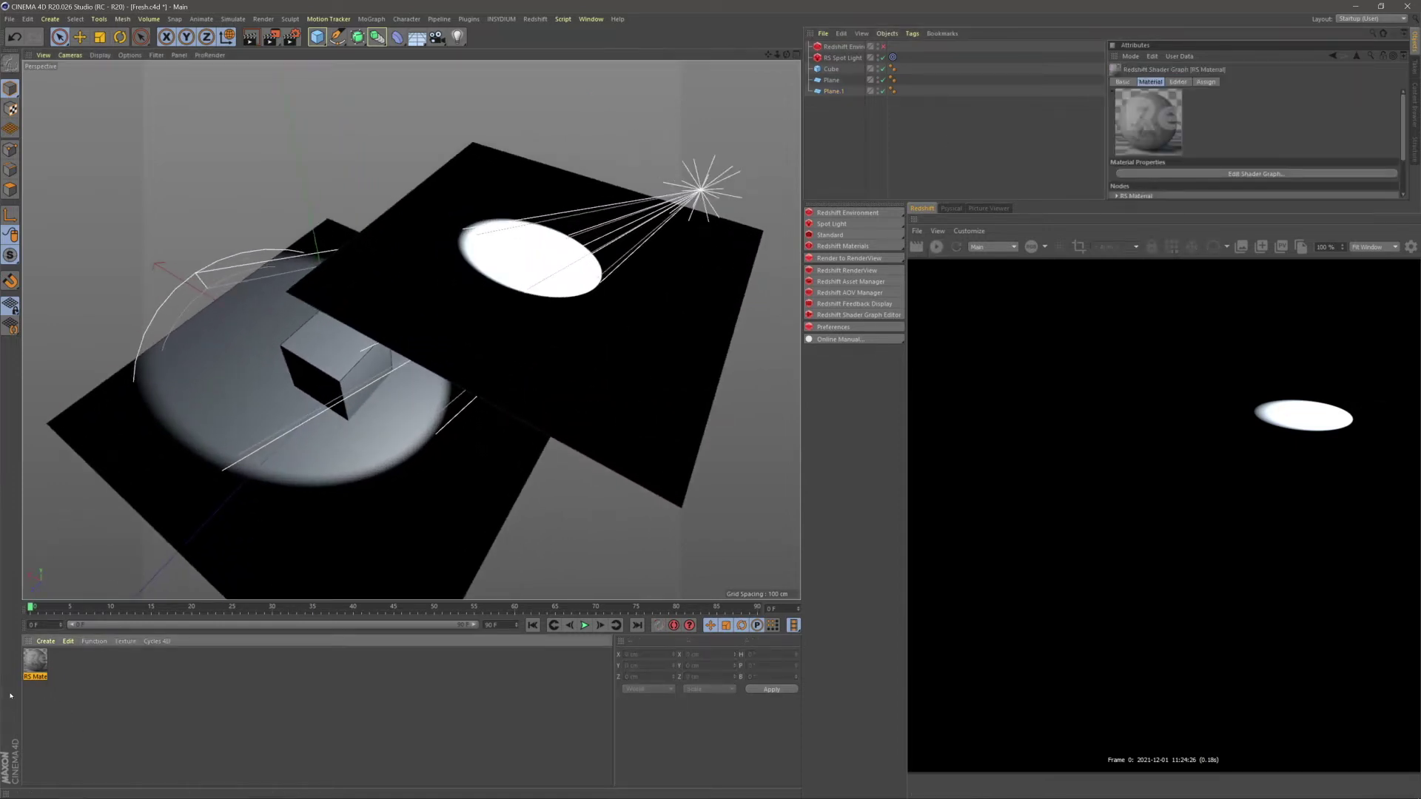
key(Delete)
click(843, 246)
mouse_move(903, 250)
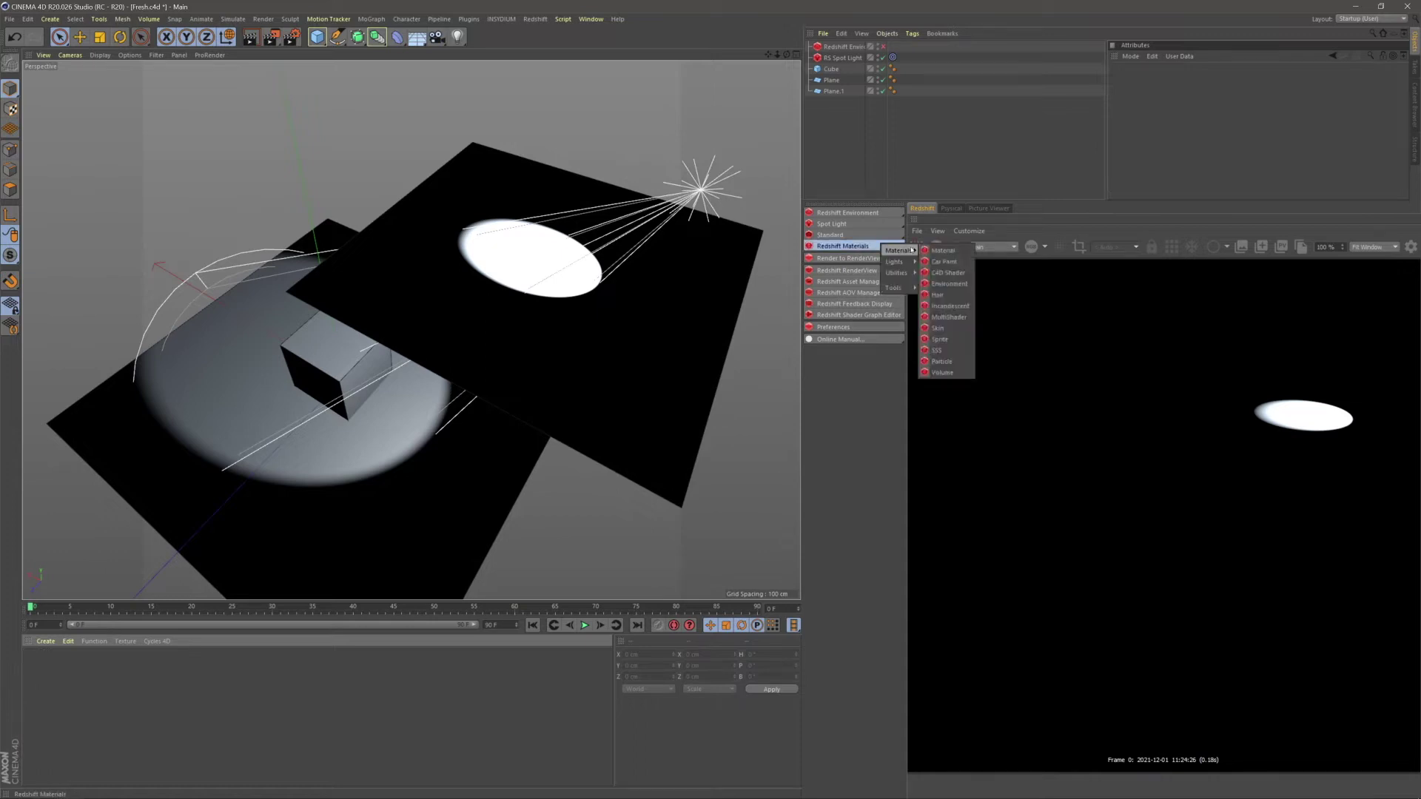
click(943, 250)
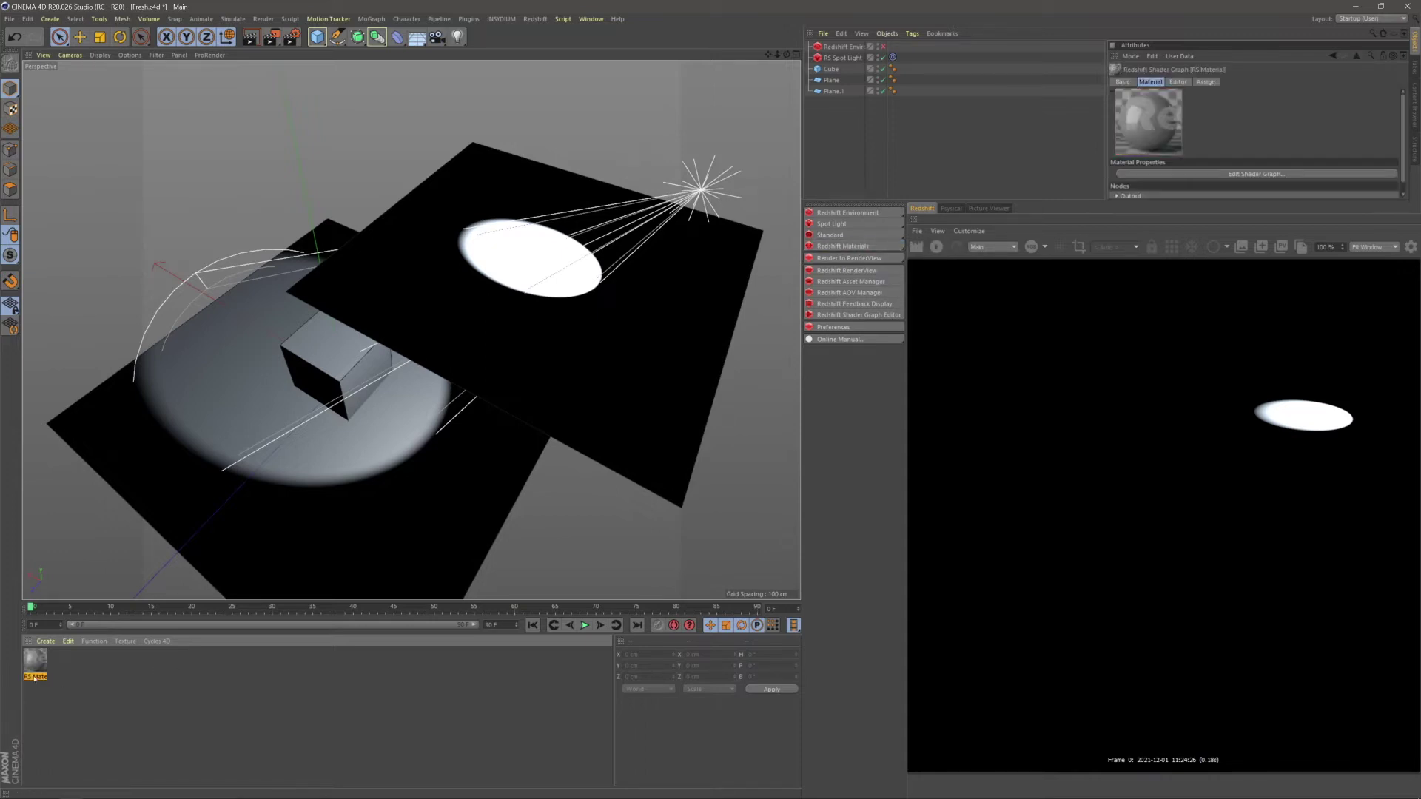
drag(651, 385, 652, 384)
Disable the Redshift spot light and restart the live render with the upper plane framed
click(883, 57)
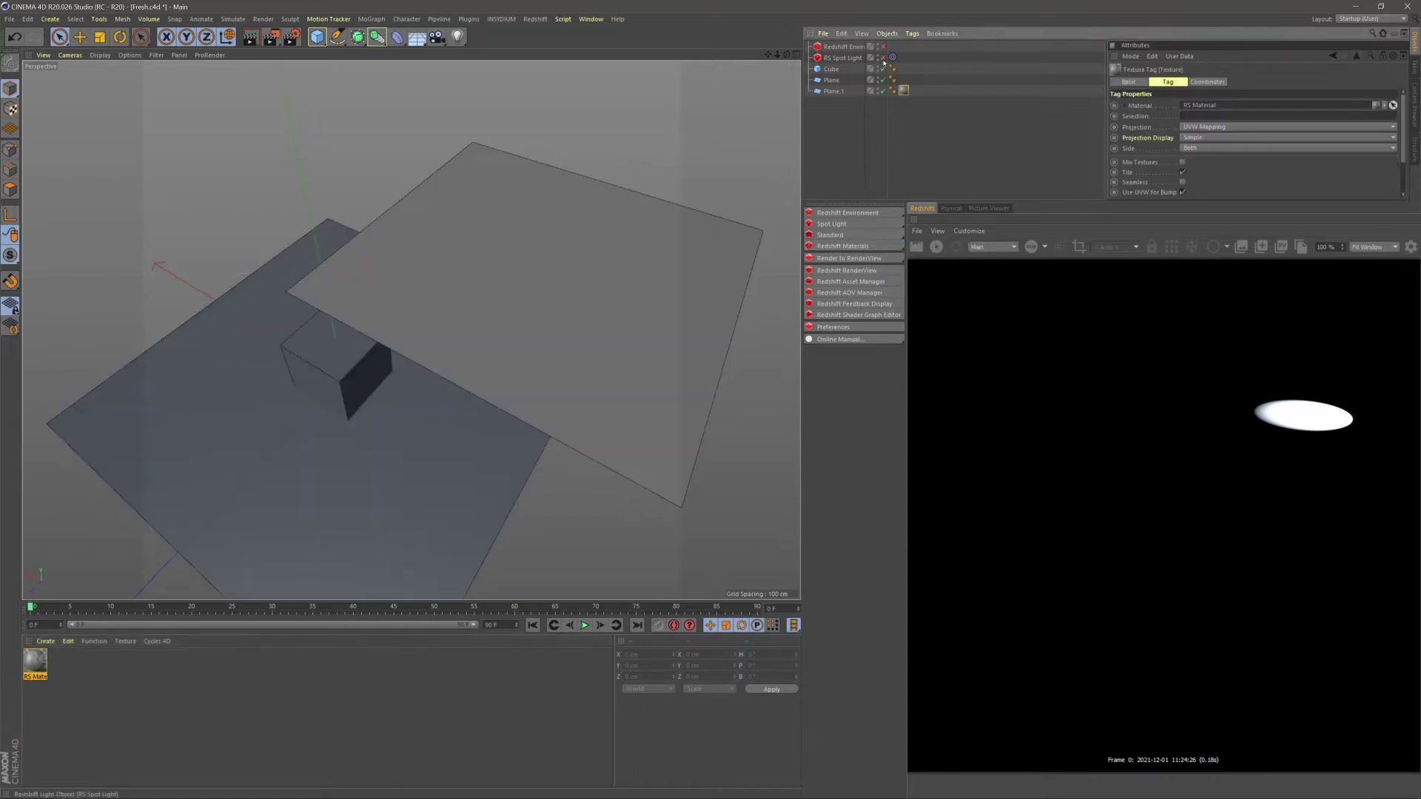
click(936, 246)
alt+middle_drag(547, 350, 393, 400)
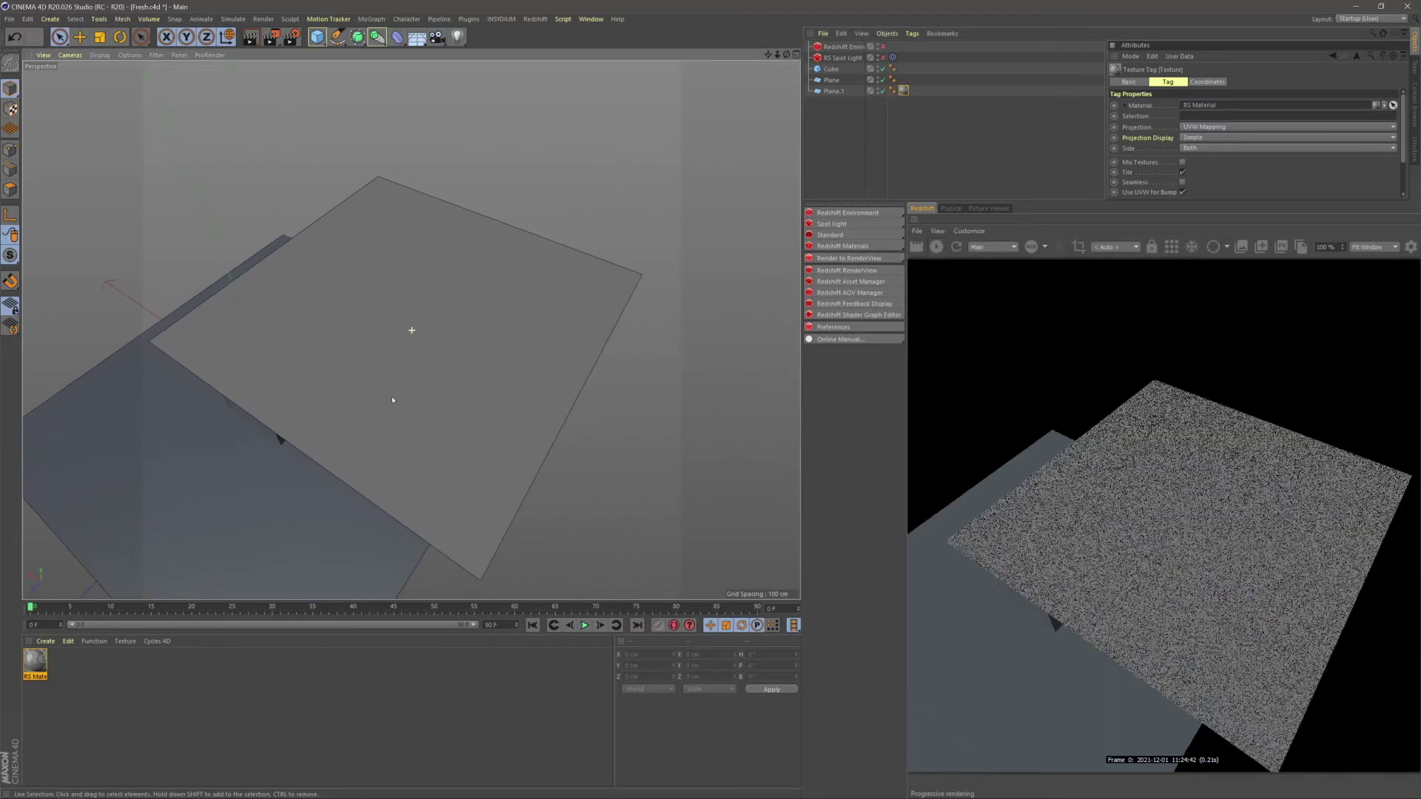
scroll(378, 397, up, 2)
Open the plane material's shader graph, set the RS Material's reflection weight to 0 and stop the live render
click(36, 668)
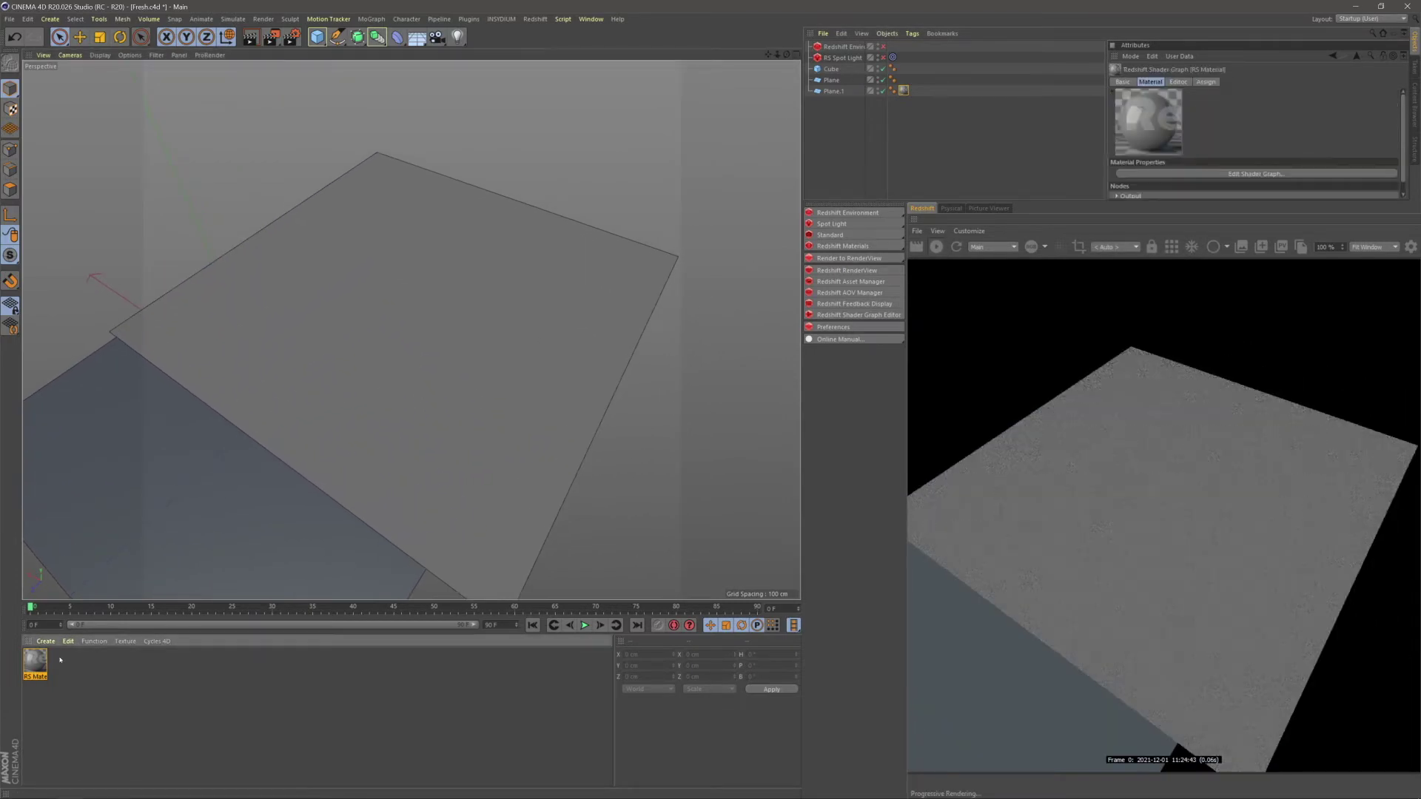
double_click(37, 661)
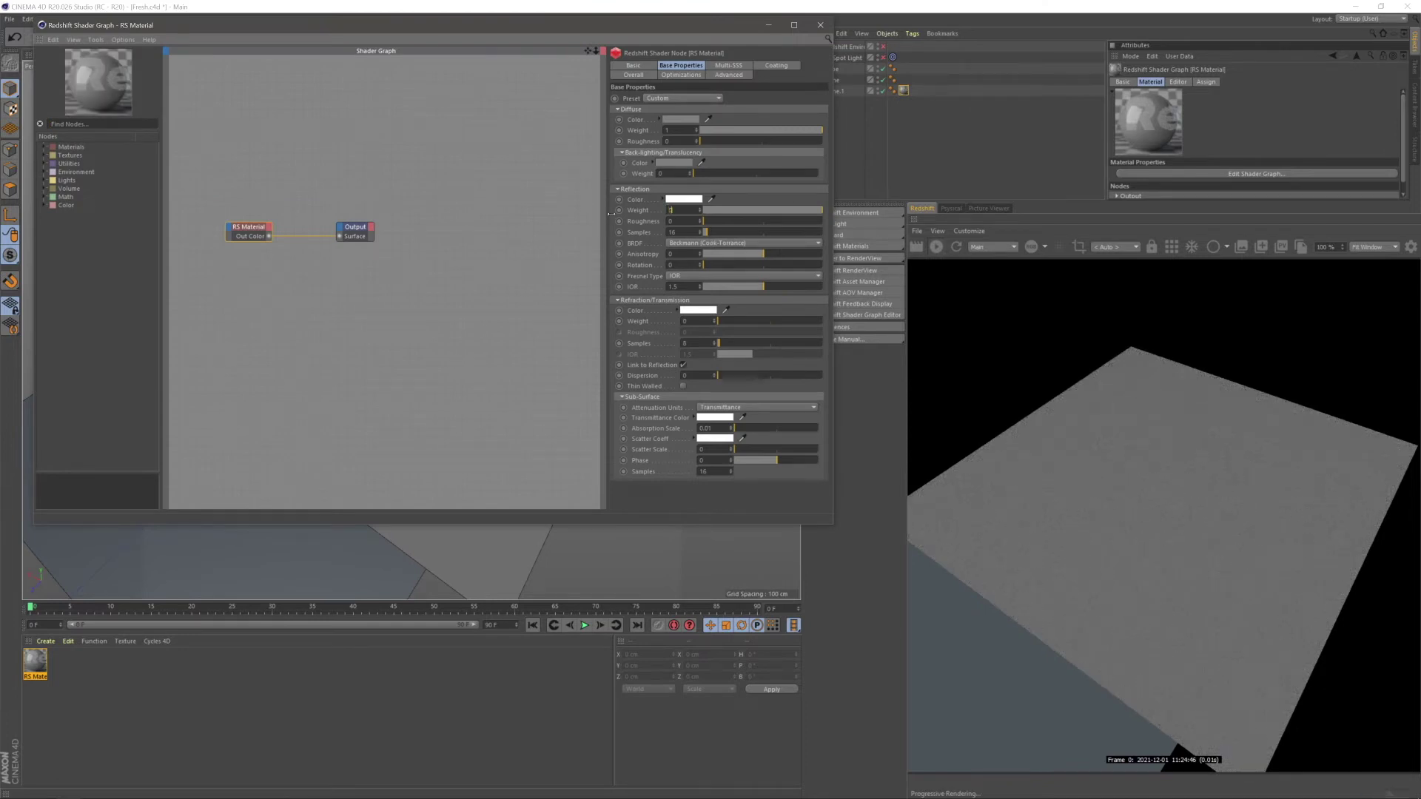
text(0)
key(Return)
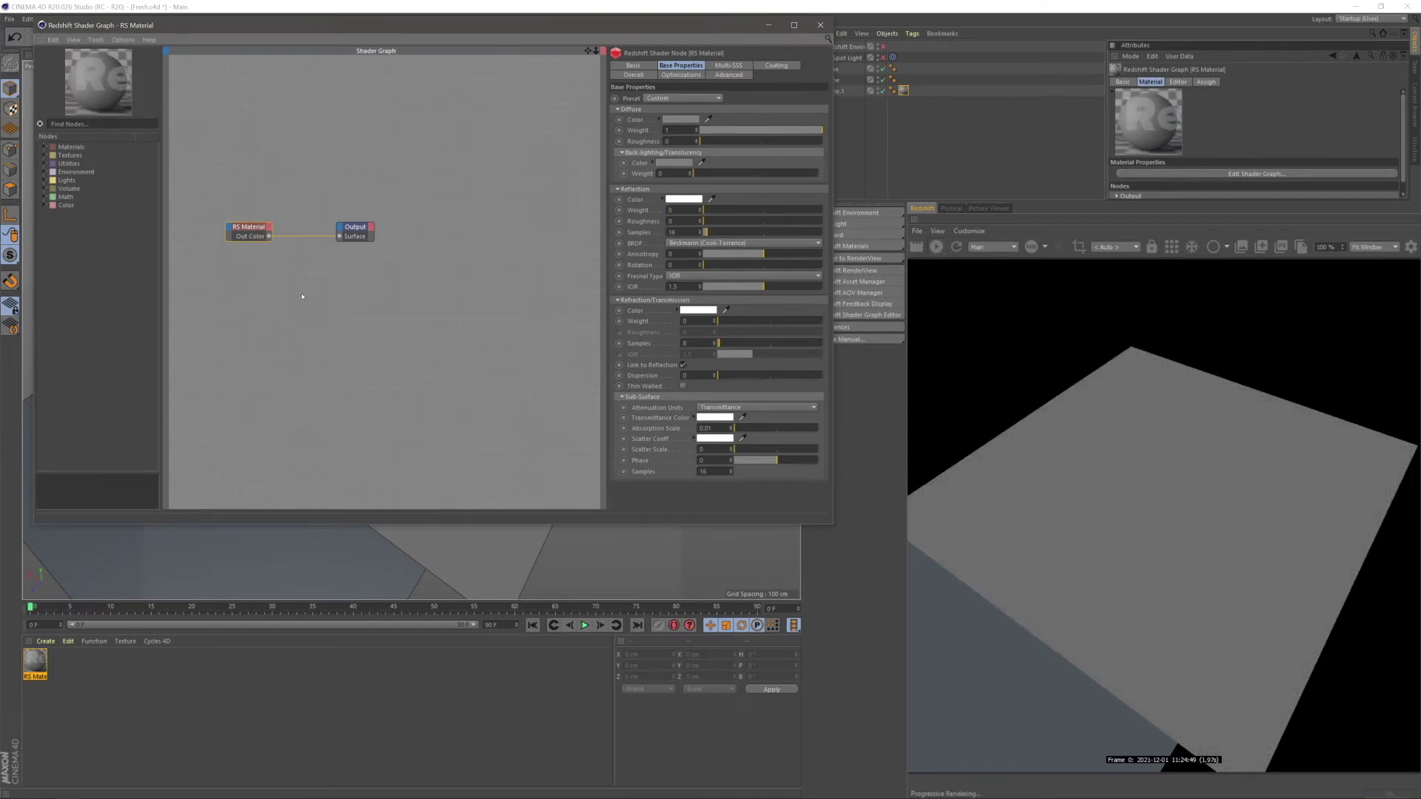
click(301, 294)
click(936, 246)
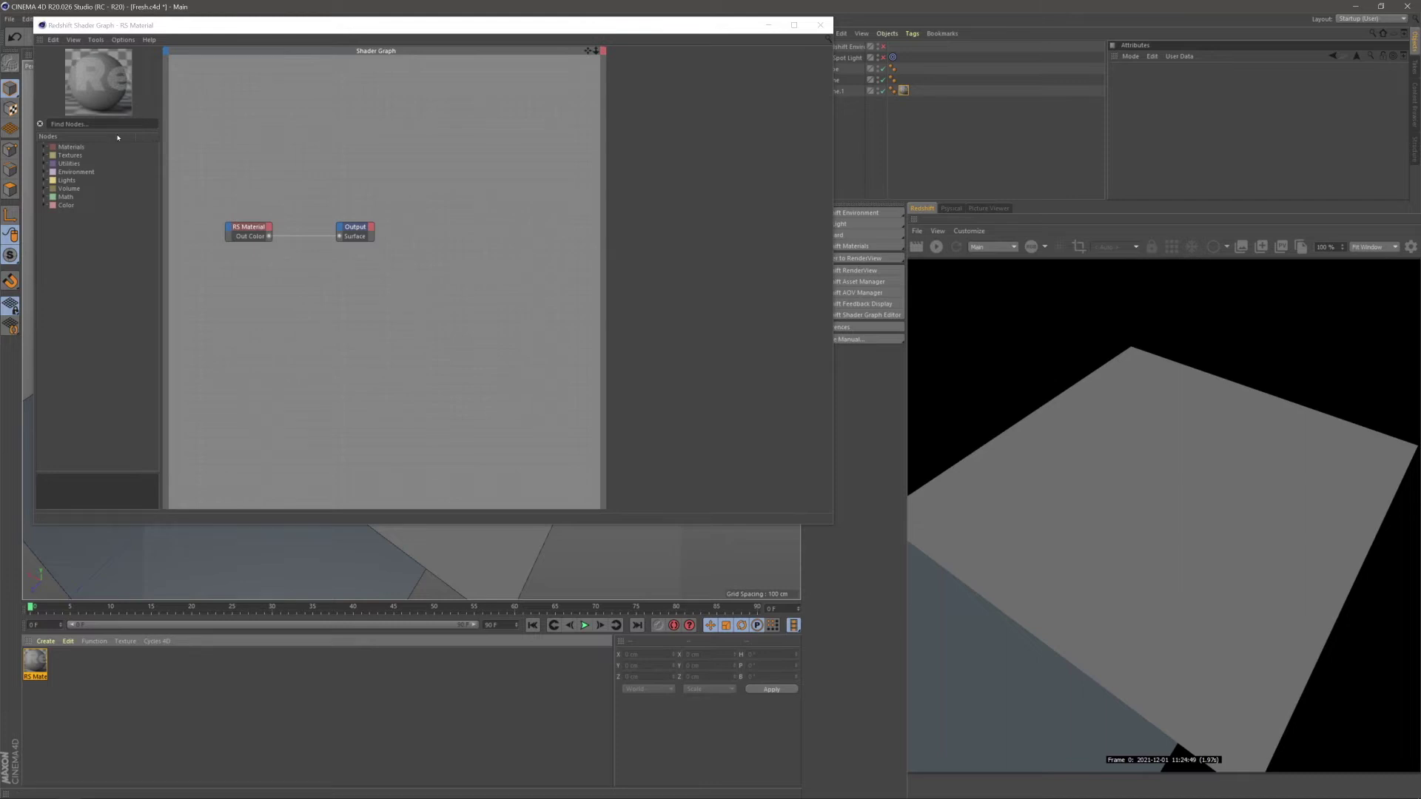
Add a Material Blender node between the RS Material and Output nodes and connect the RS Material to its Base Color
click(106, 131)
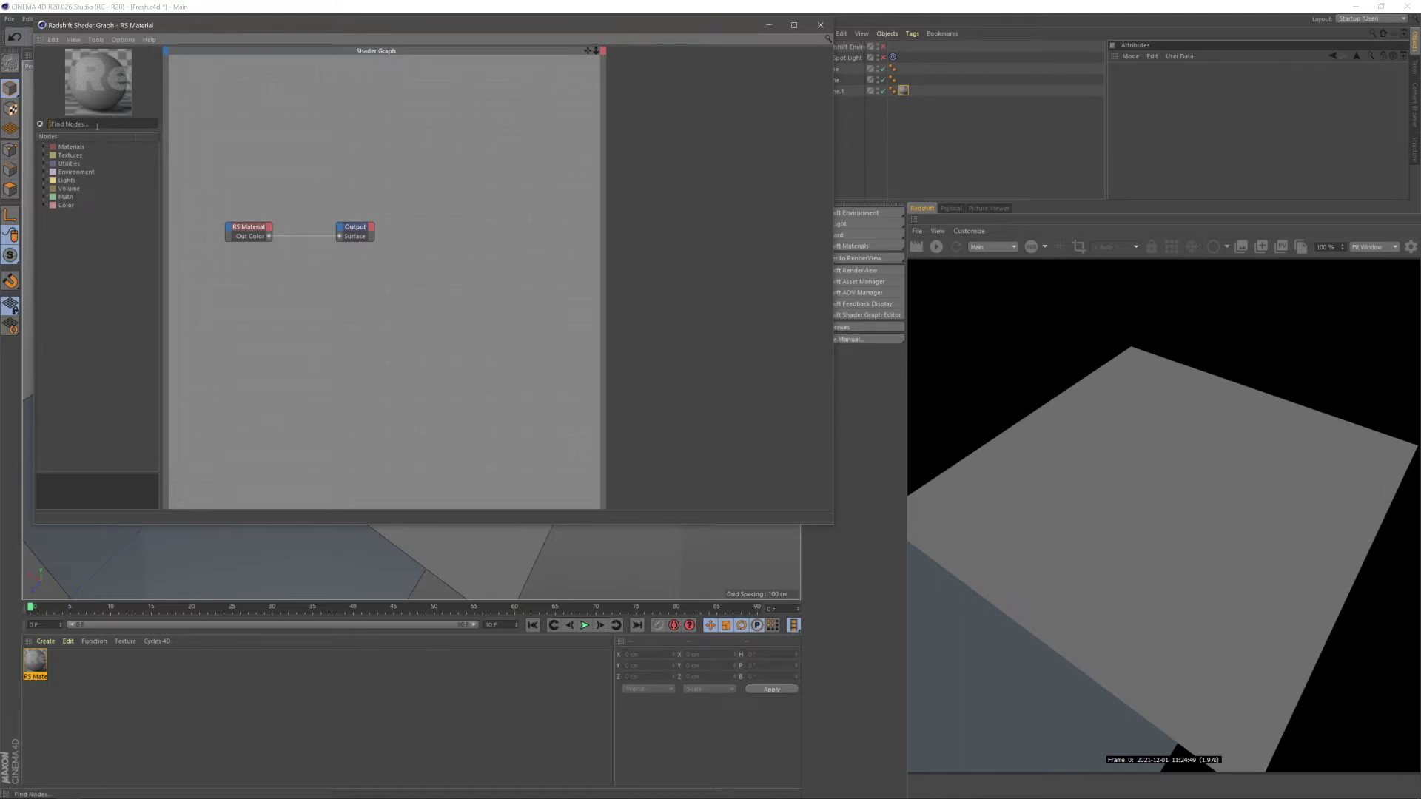
text(blender)
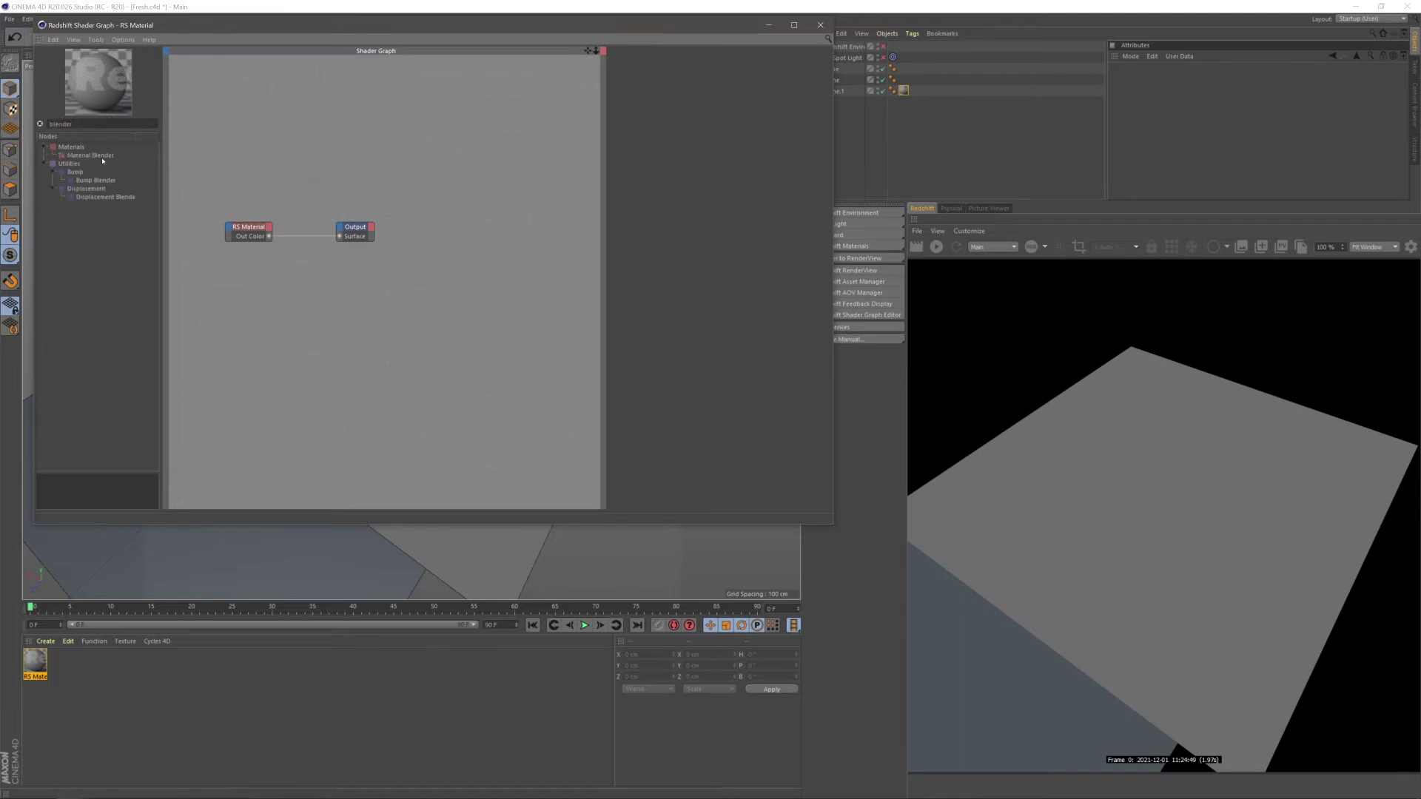
drag(91, 157, 494, 237)
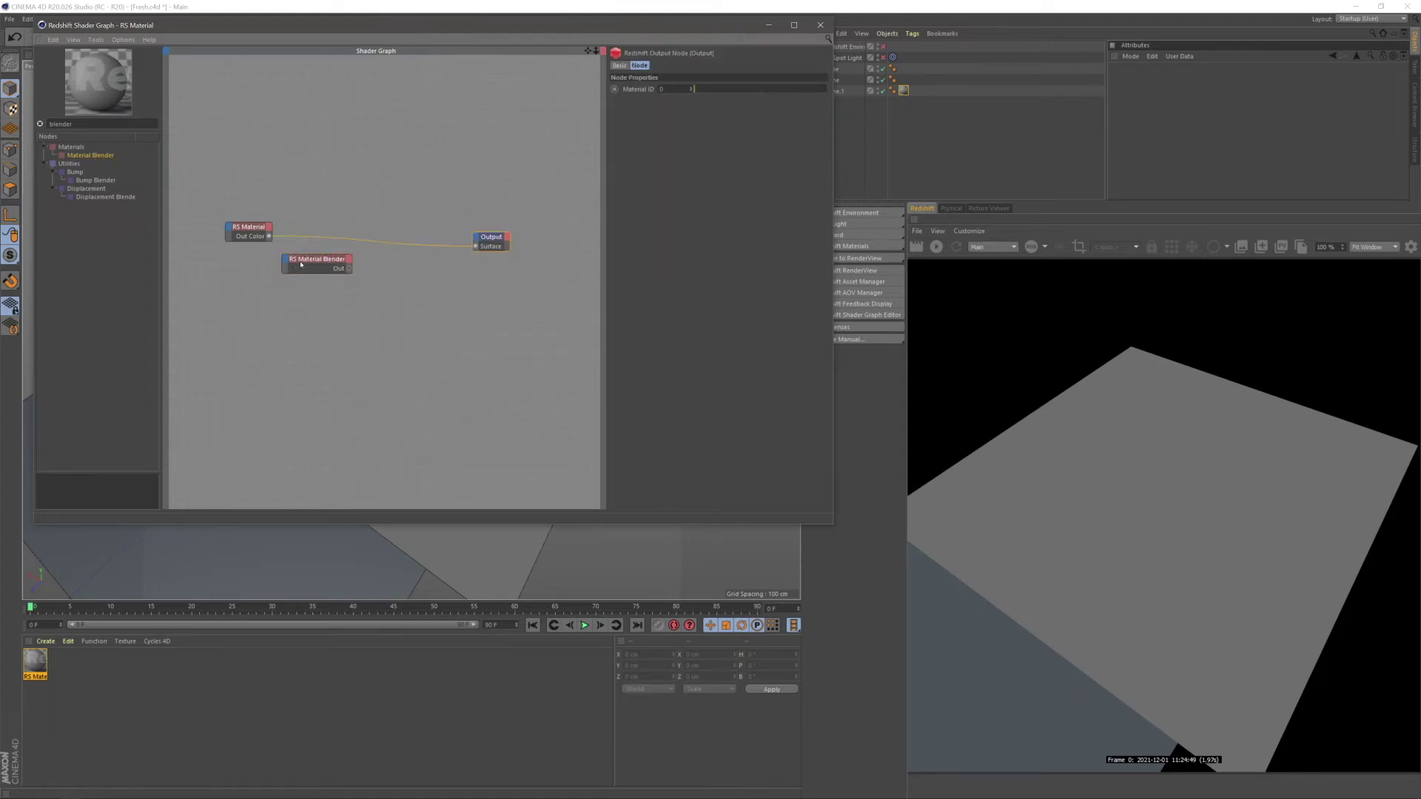
click(332, 258)
drag(332, 259, 372, 203)
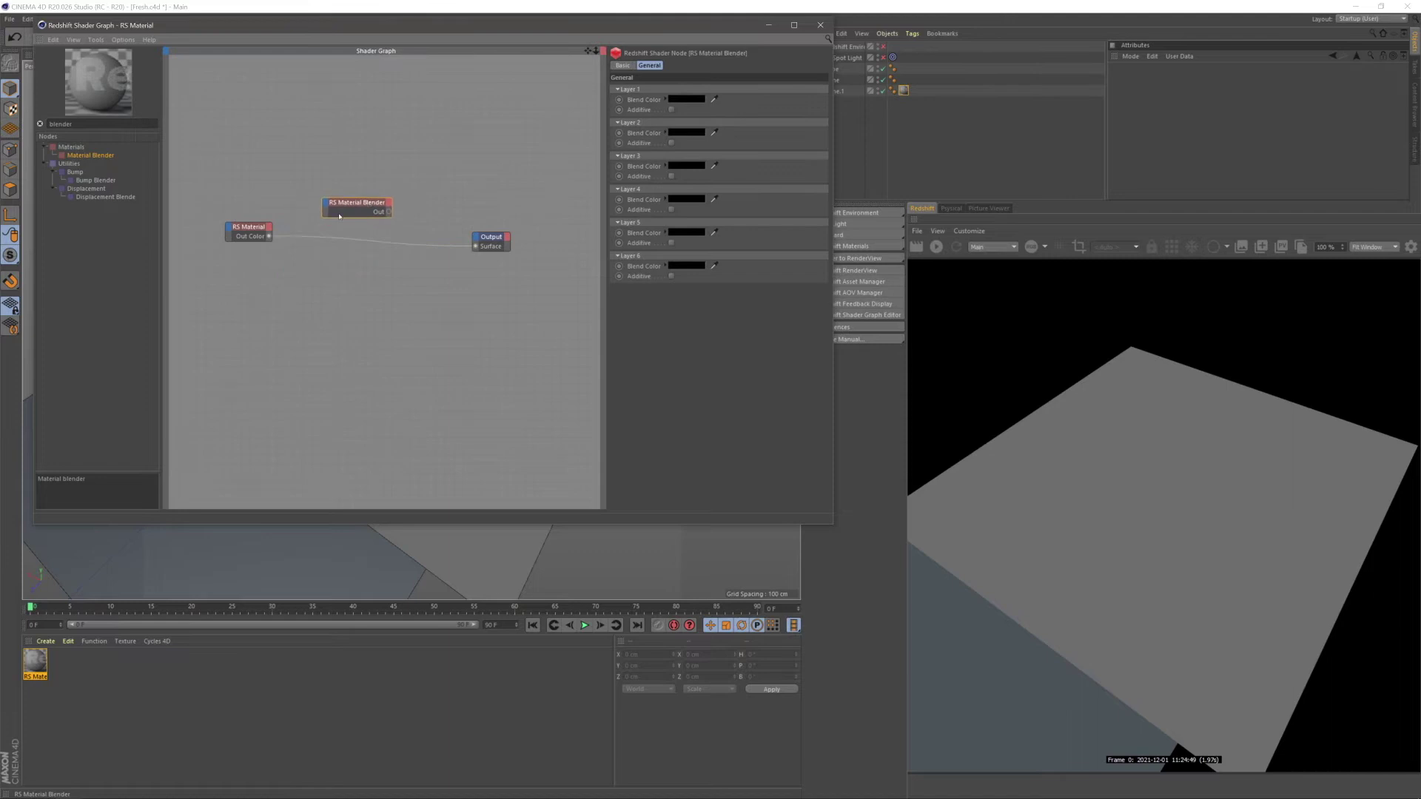
drag(259, 230, 330, 206)
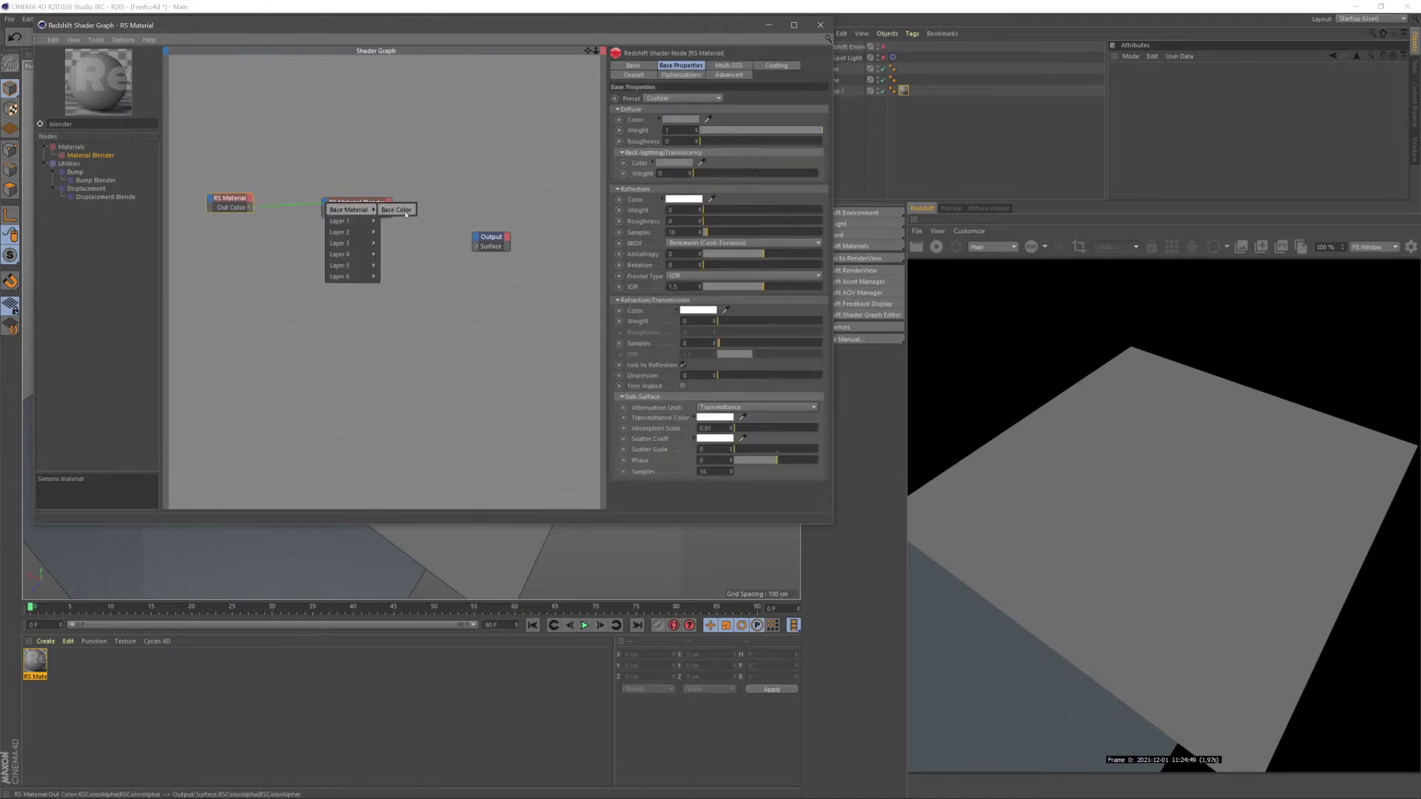
click(398, 210)
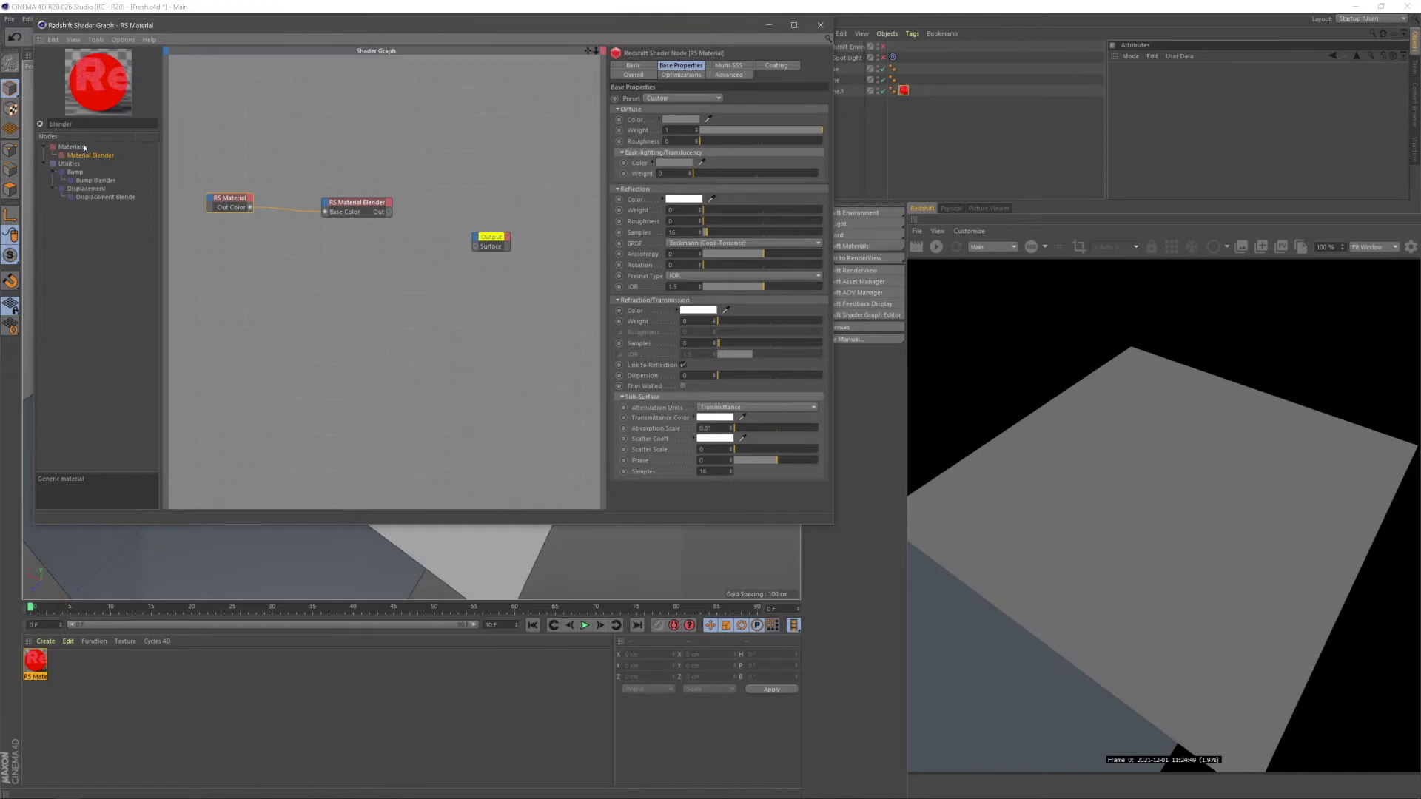
Duplicate the RS Material node below the original and give the copy the Water preset with a reflection IOR of 1.7
drag(80, 124, 46, 124)
click(336, 327)
ctrl+drag(231, 200, 233, 240)
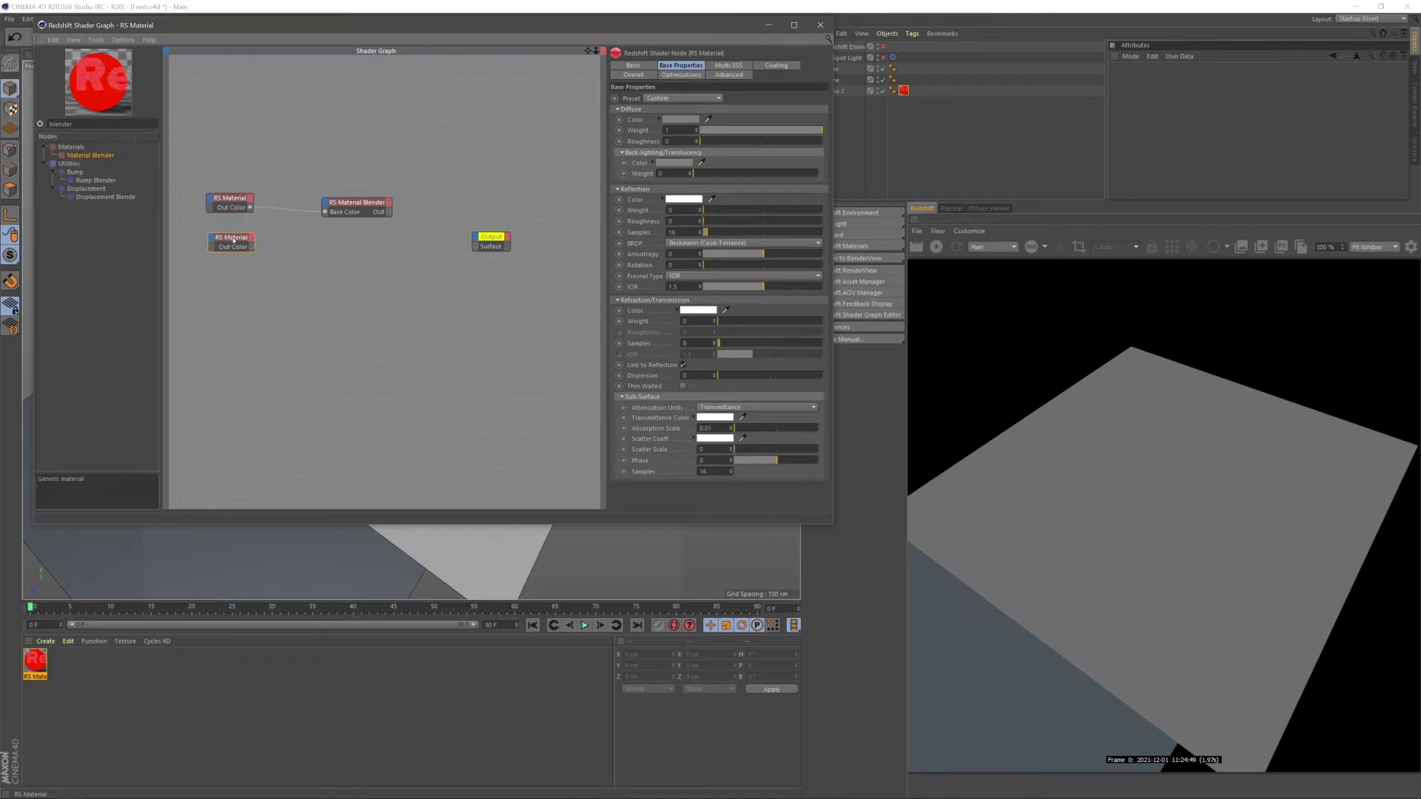
click(681, 97)
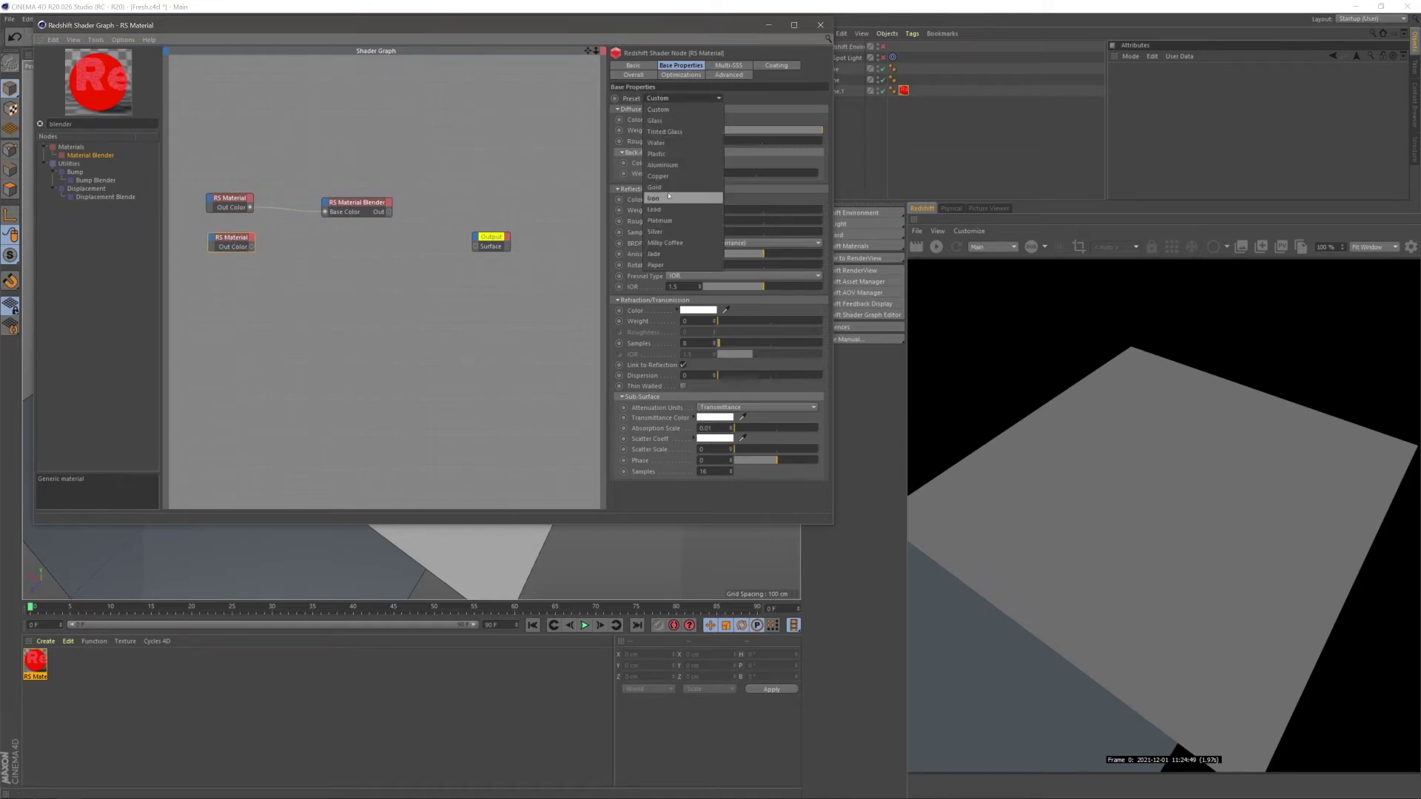
click(675, 142)
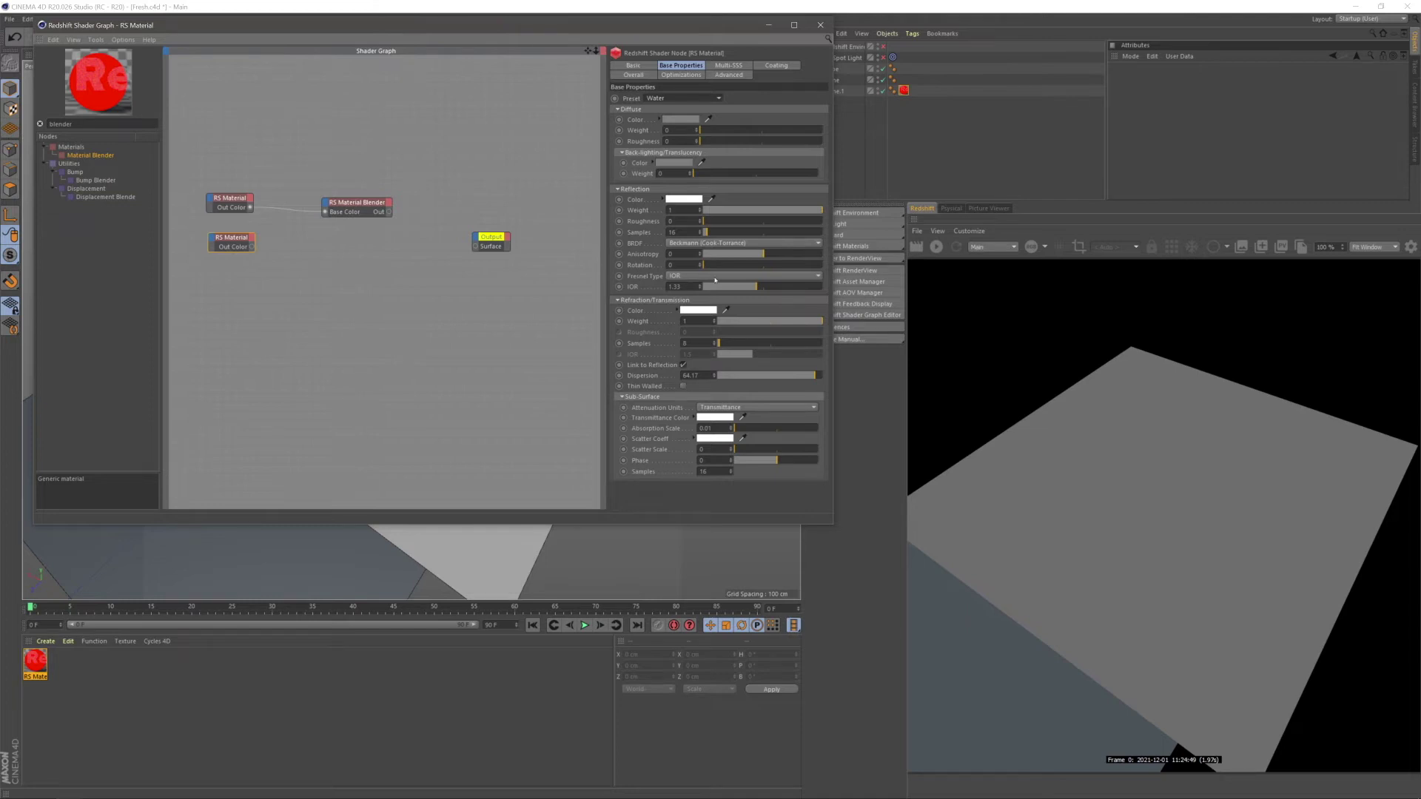
drag(697, 288, 595, 276)
text(1.7)
key(Return)
click(268, 262)
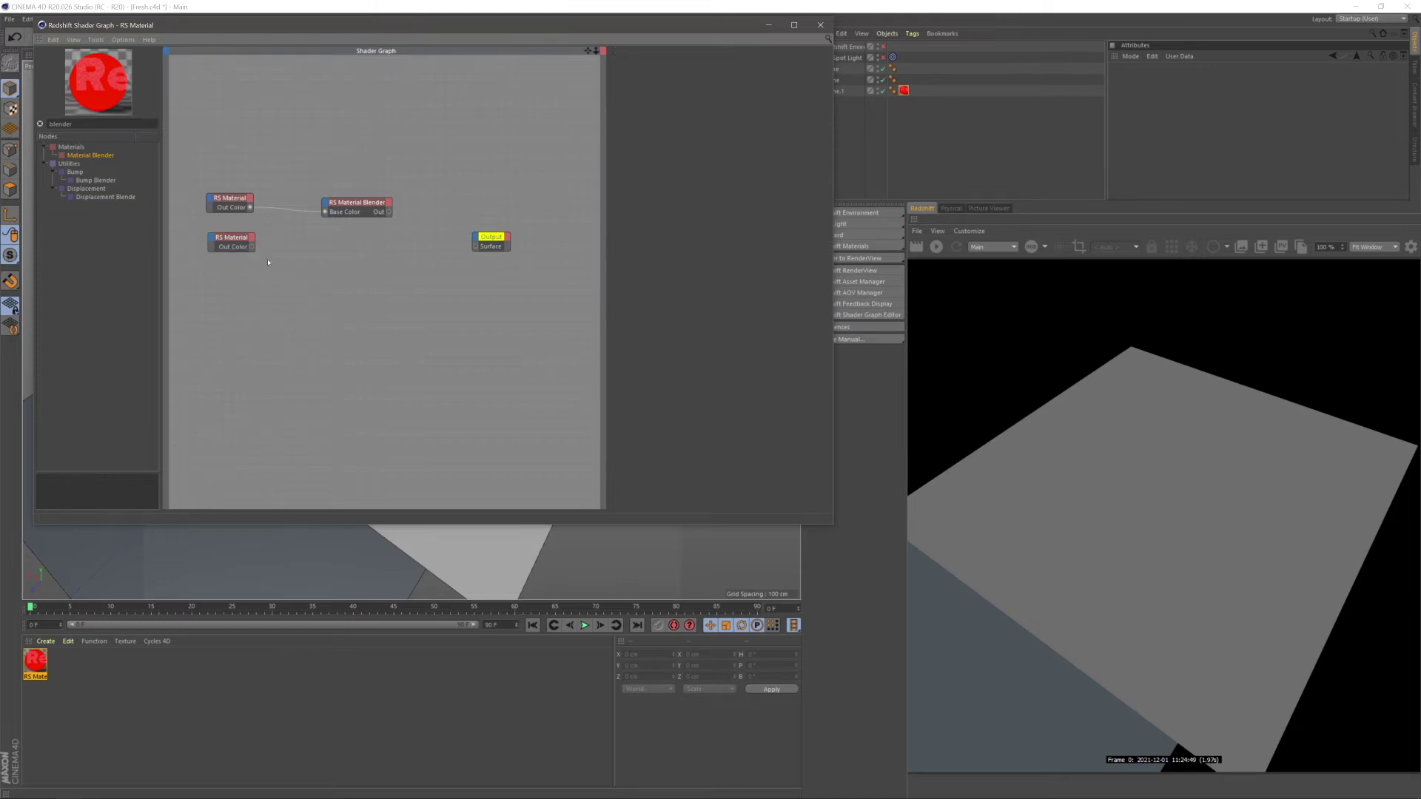
Connect the water material's Out Color to Layer Color 1 of the Material Blender
drag(255, 248, 325, 206)
mouse_move(352, 220)
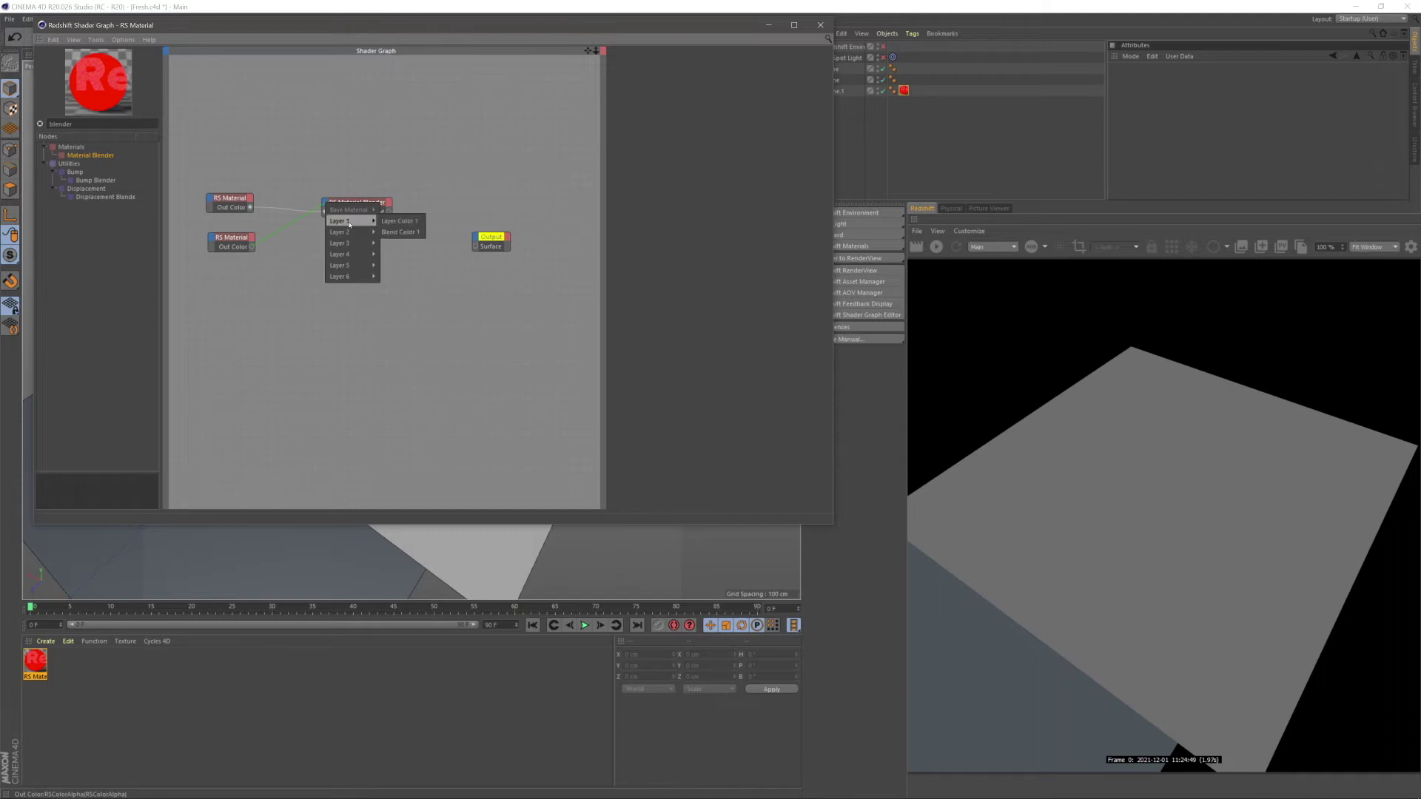
click(396, 222)
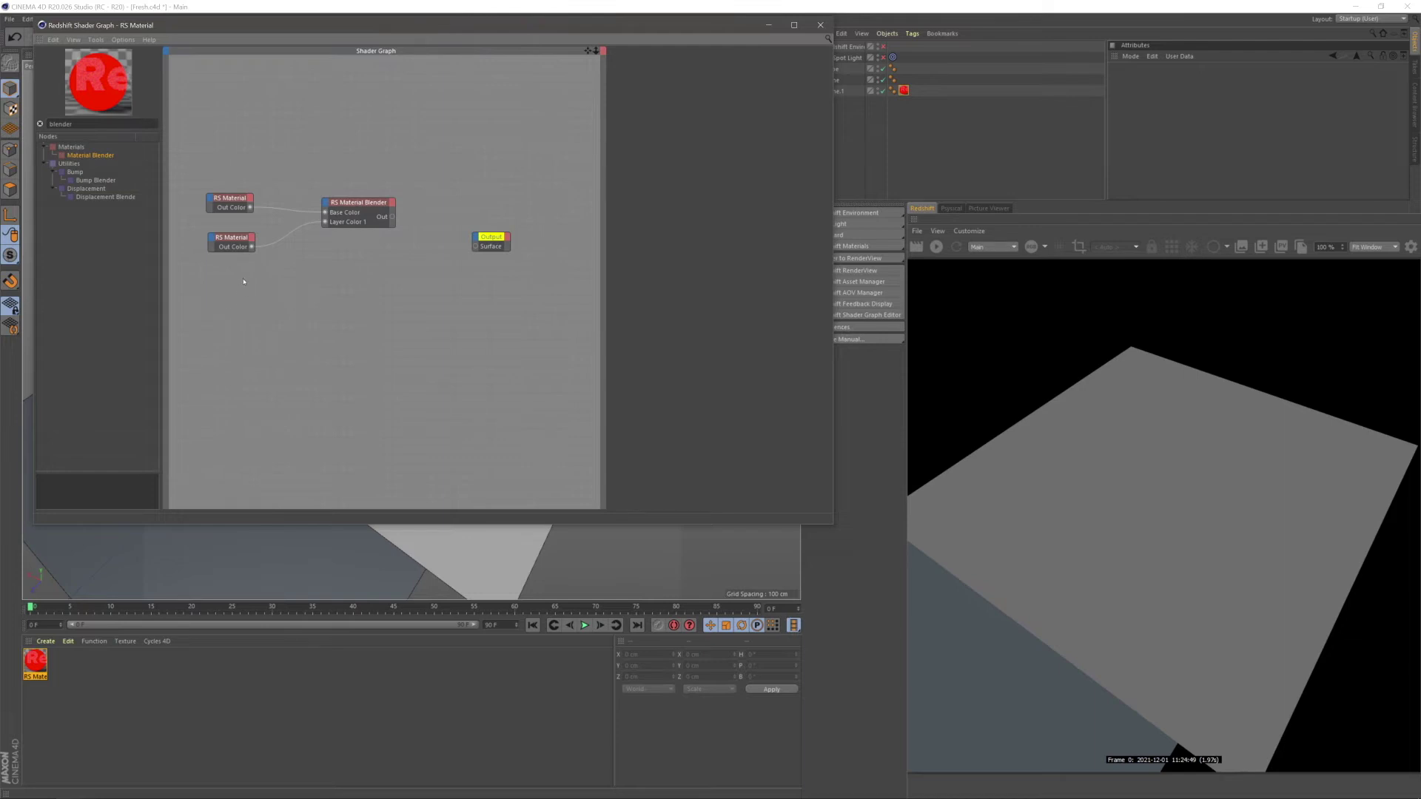
Find the Noise texture among the nodes and add it to the graph below the two material nodes
drag(231, 323, 286, 283)
drag(338, 329, 310, 319)
drag(74, 124, 1, 118)
text(noise)
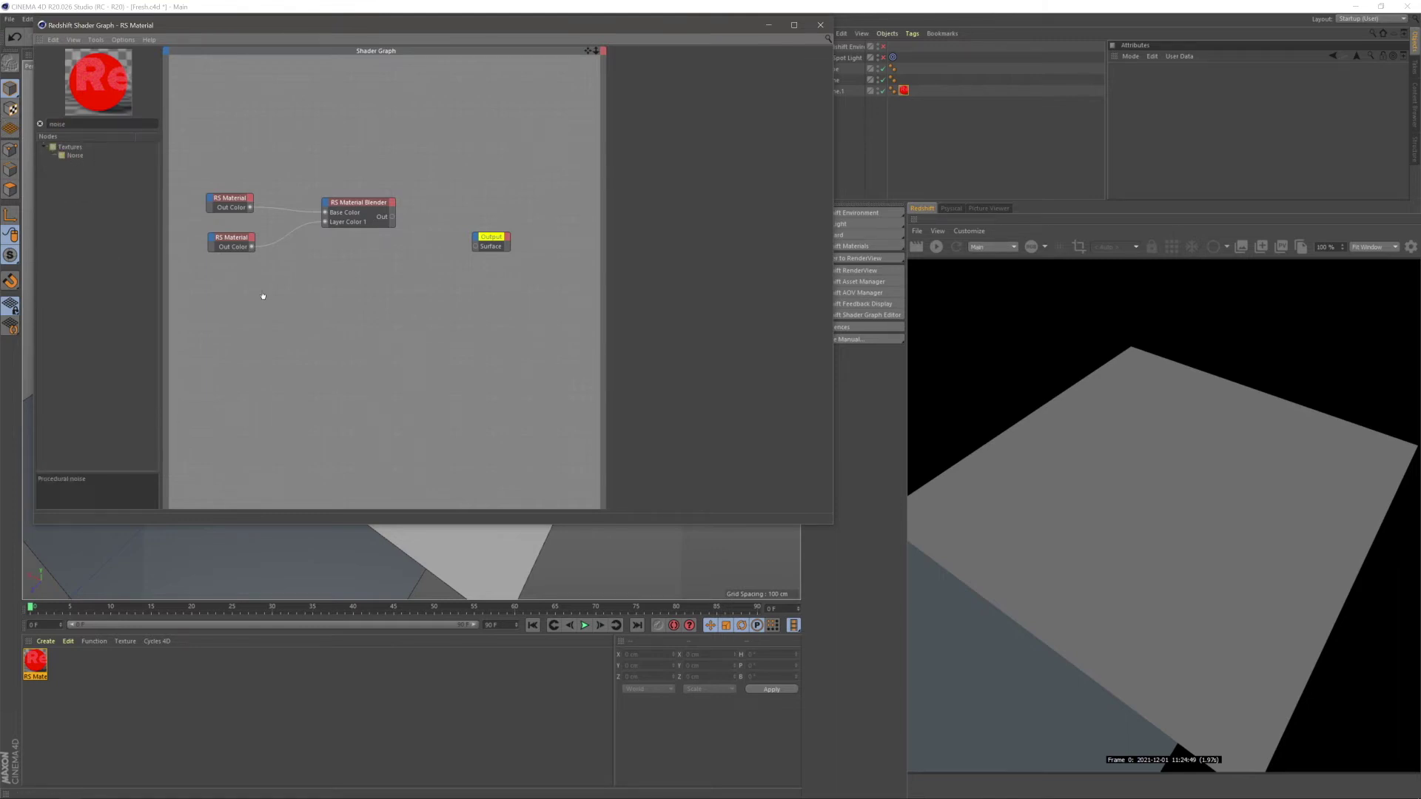
drag(263, 296, 252, 291)
Add a Ramp node beside the Noise node and feed the noise's Out Color into the ramp's Input
drag(70, 124, 17, 127)
text(ra)
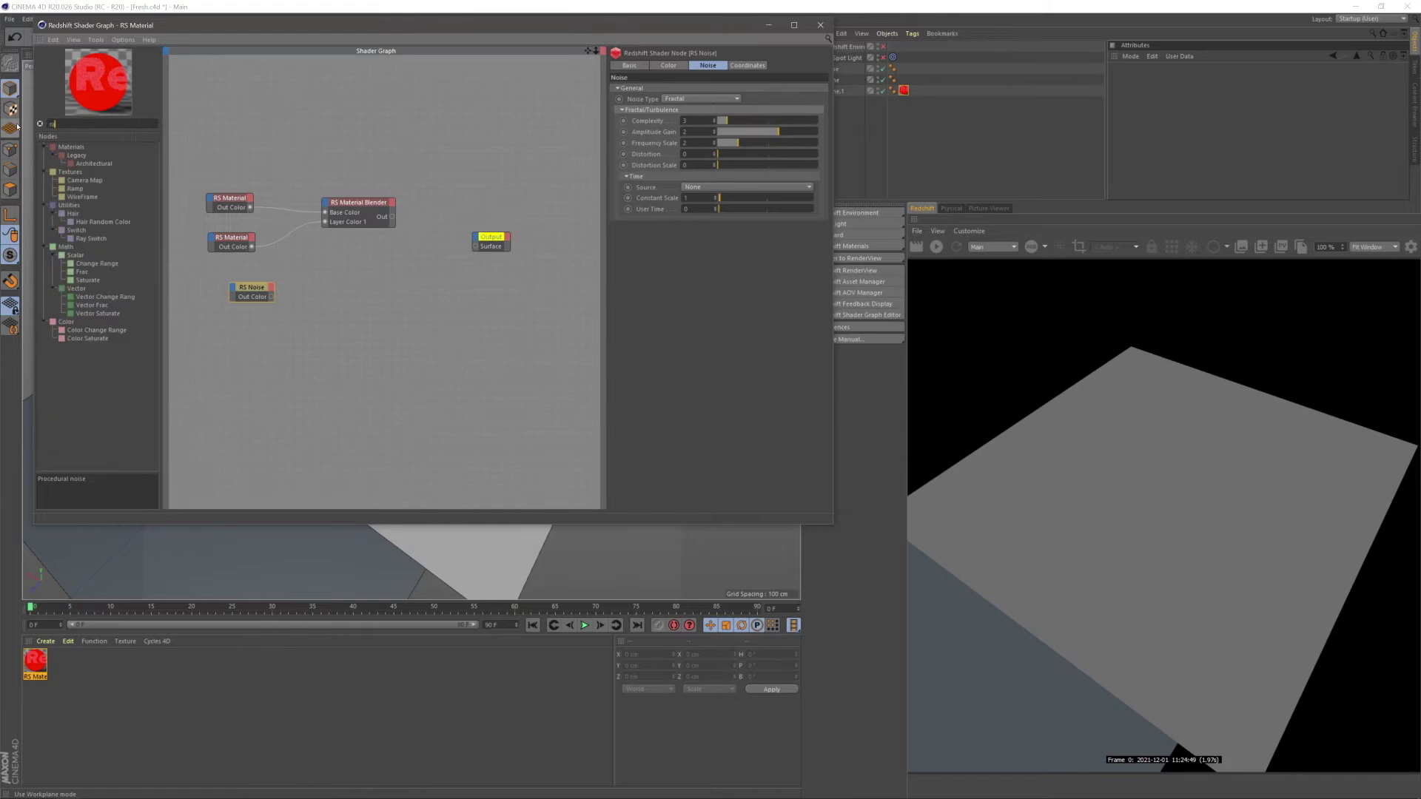
text(amp)
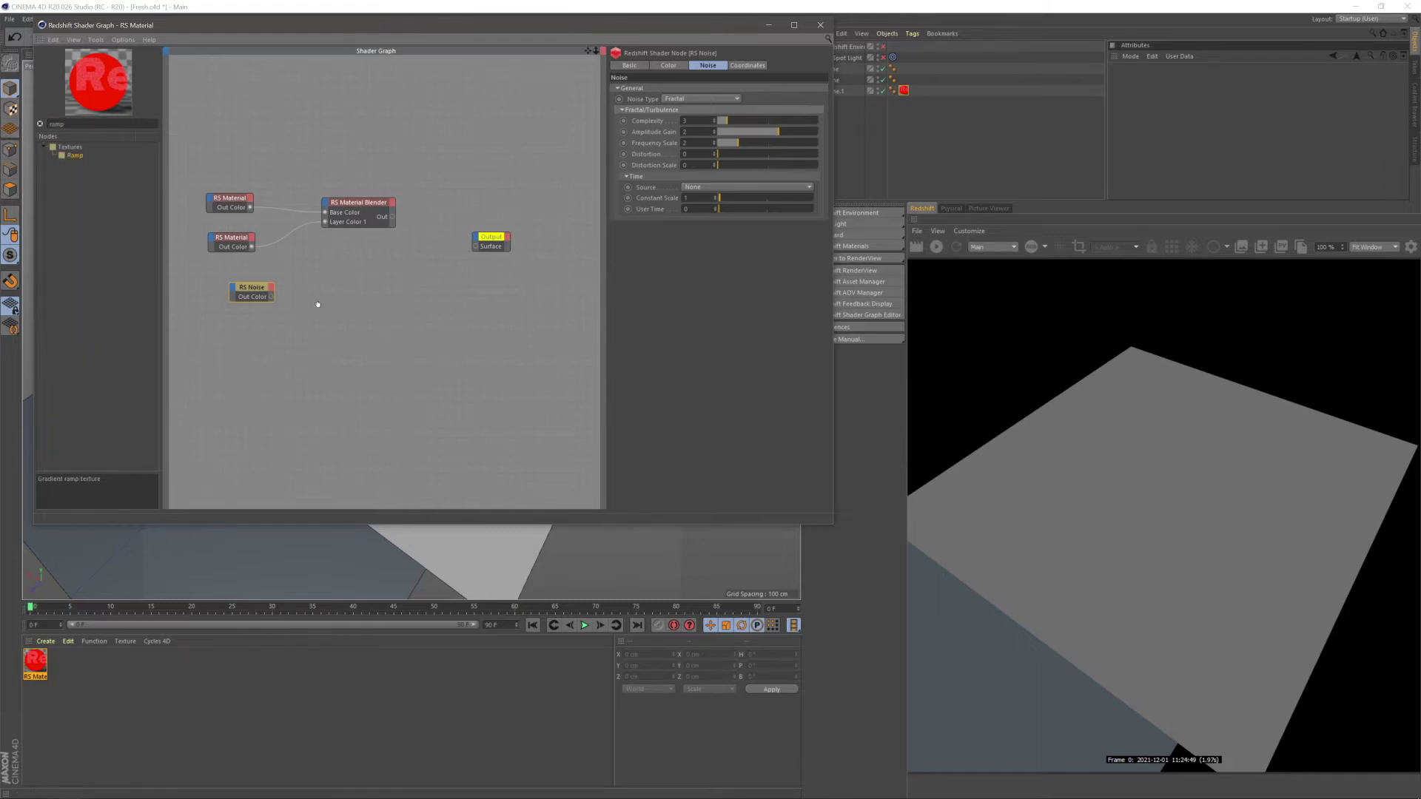
key(Return)
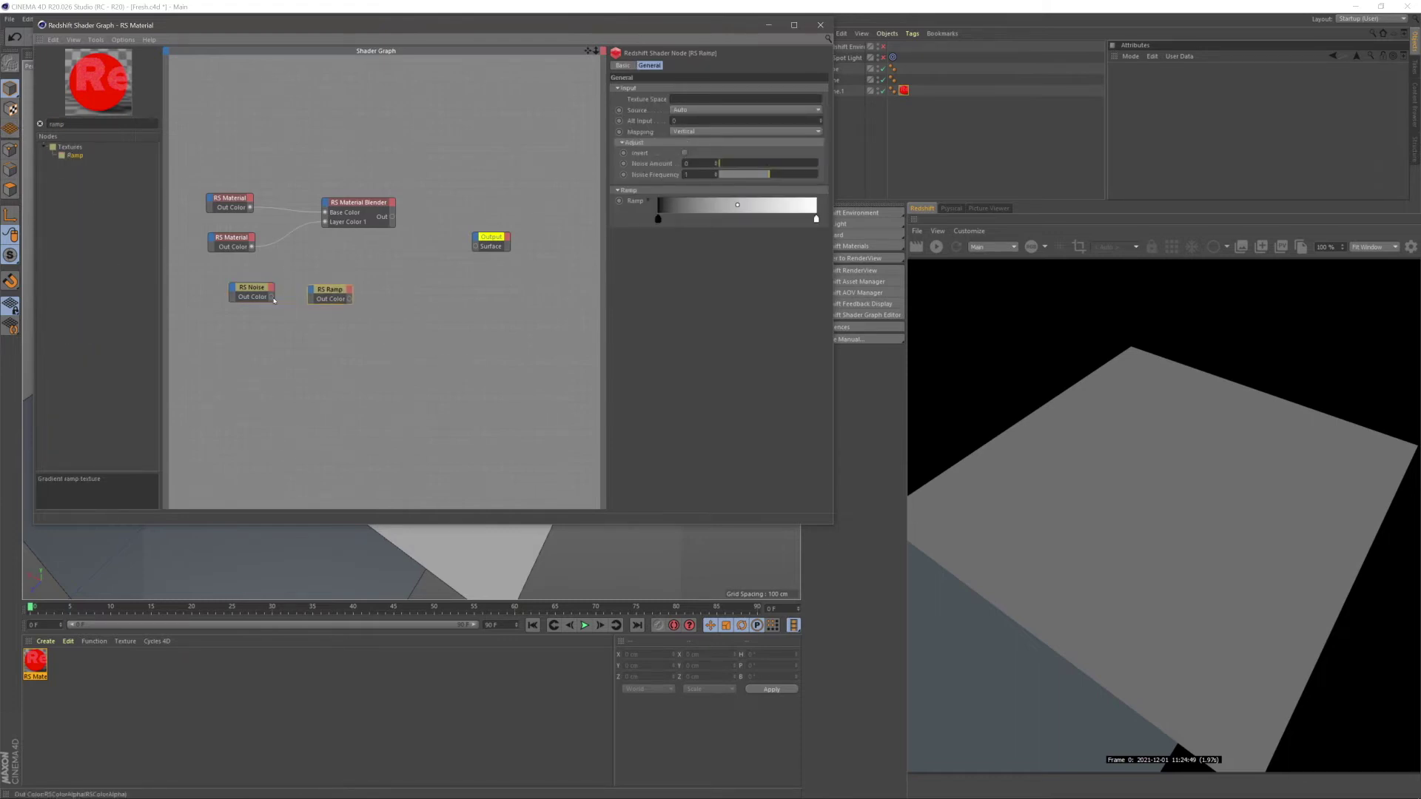
drag(310, 294, 311, 299)
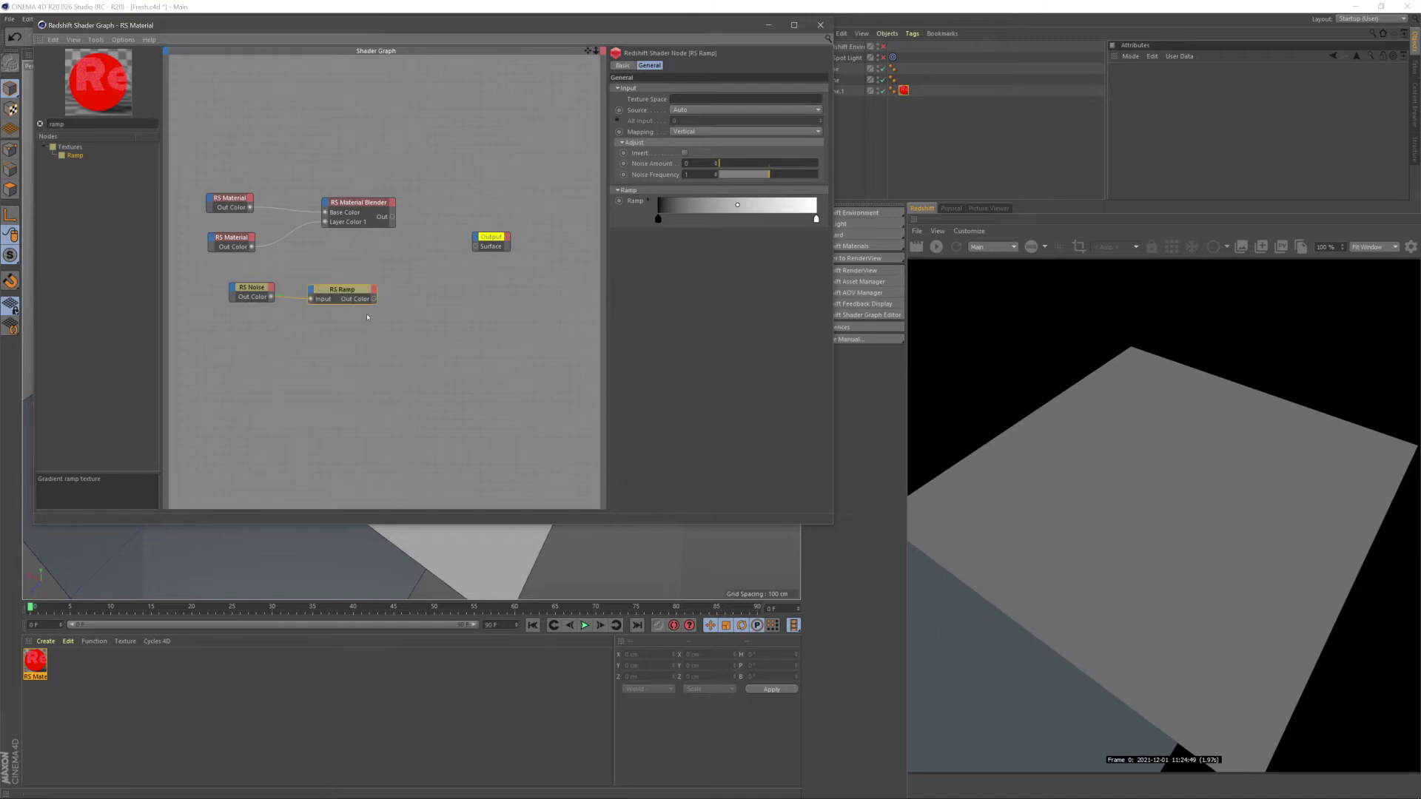
Connect the Ramp's Out Color to the Output's Surface and restart the live render to preview the noise on the plane
drag(476, 249, 476, 246)
drag(383, 340, 248, 284)
drag(337, 290, 398, 280)
click(472, 241)
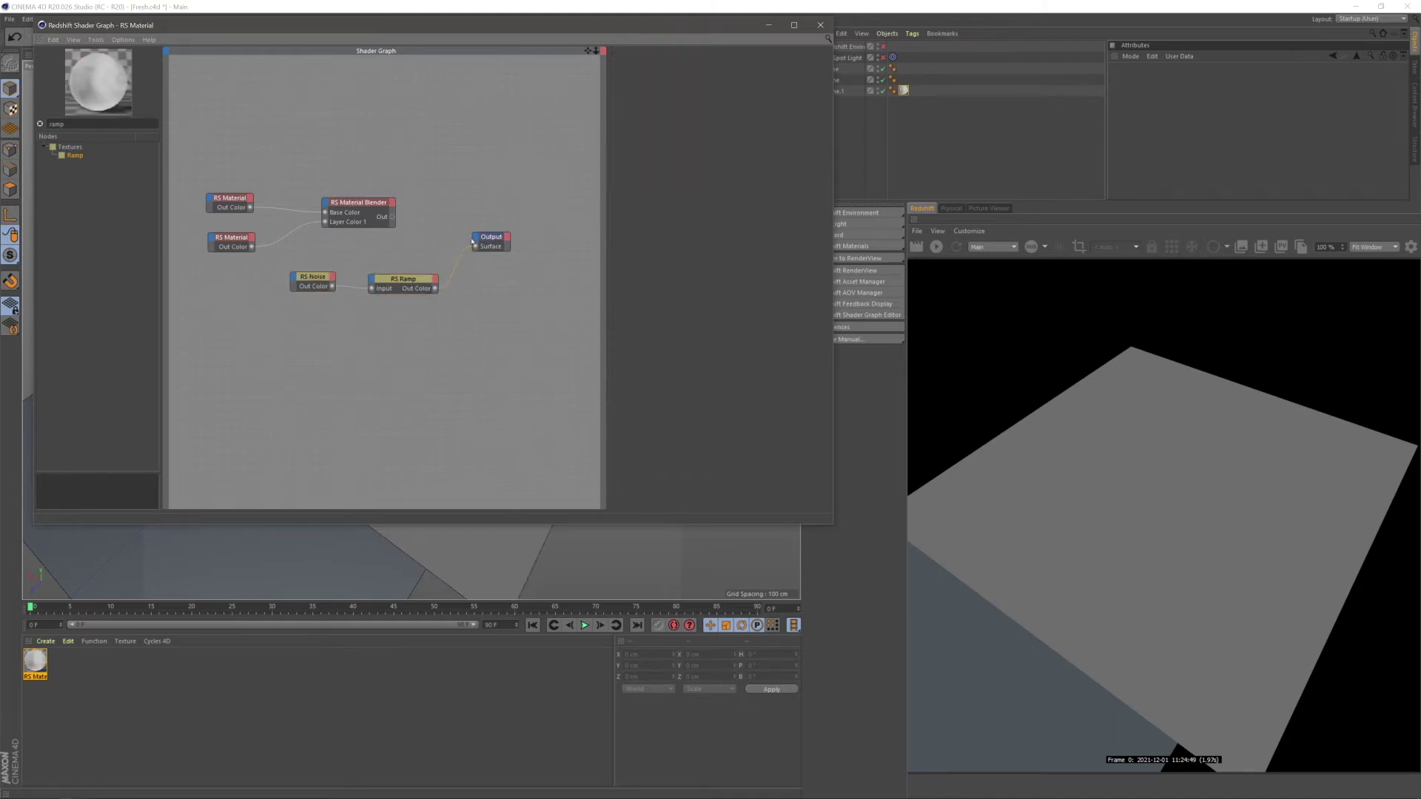
drag(538, 32, 521, 335)
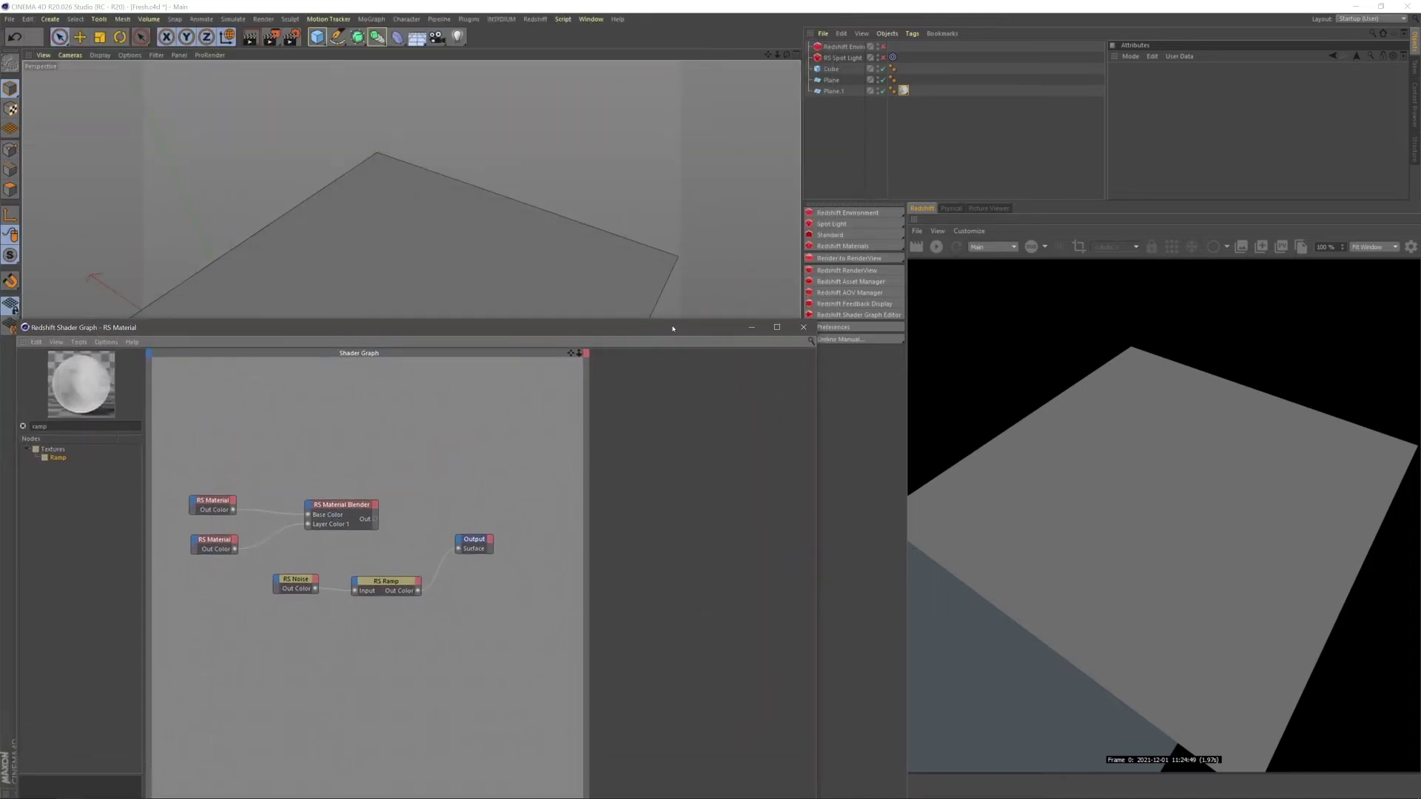
drag(672, 329, 704, 100)
click(936, 247)
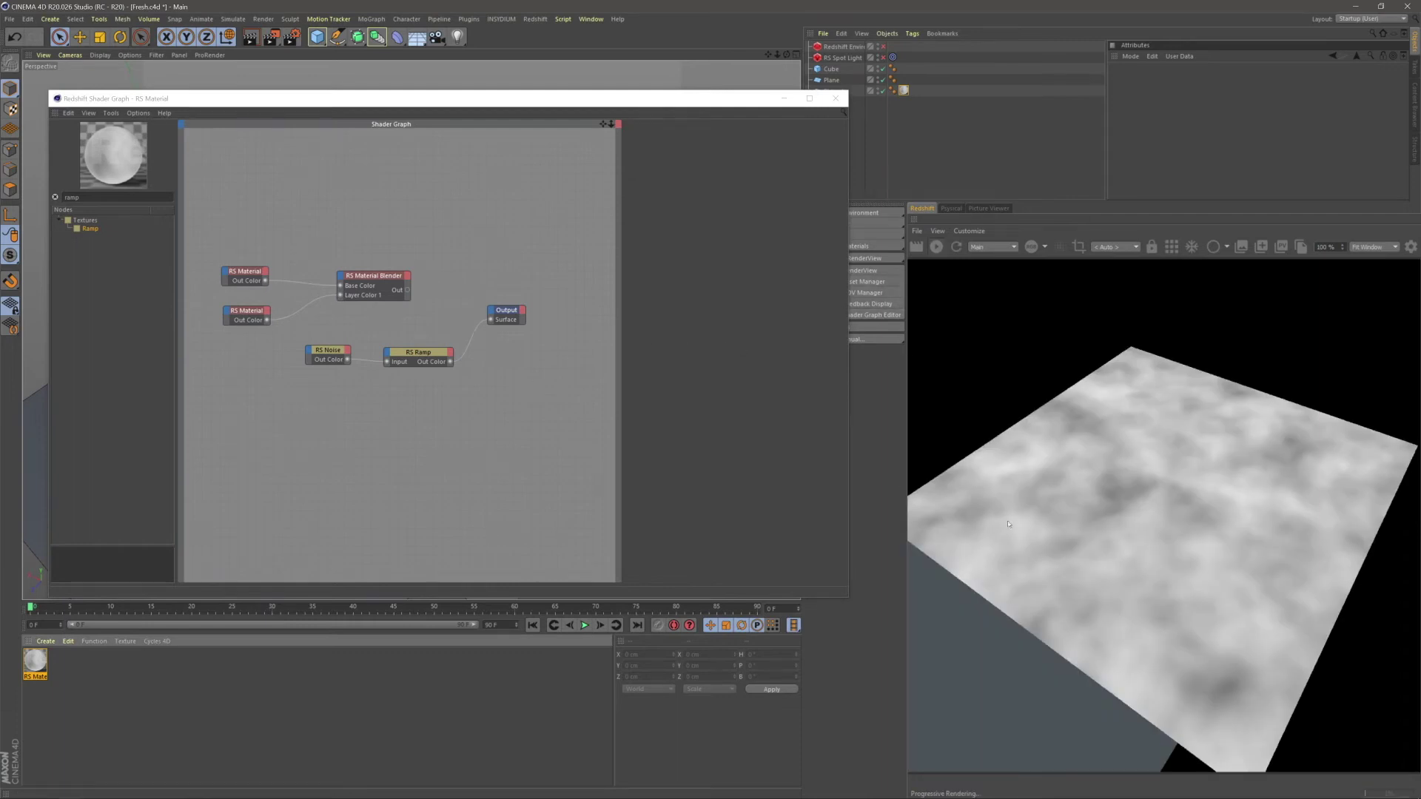
Try the Cell noise type on the Noise node, then settle on Turbulence
click(323, 359)
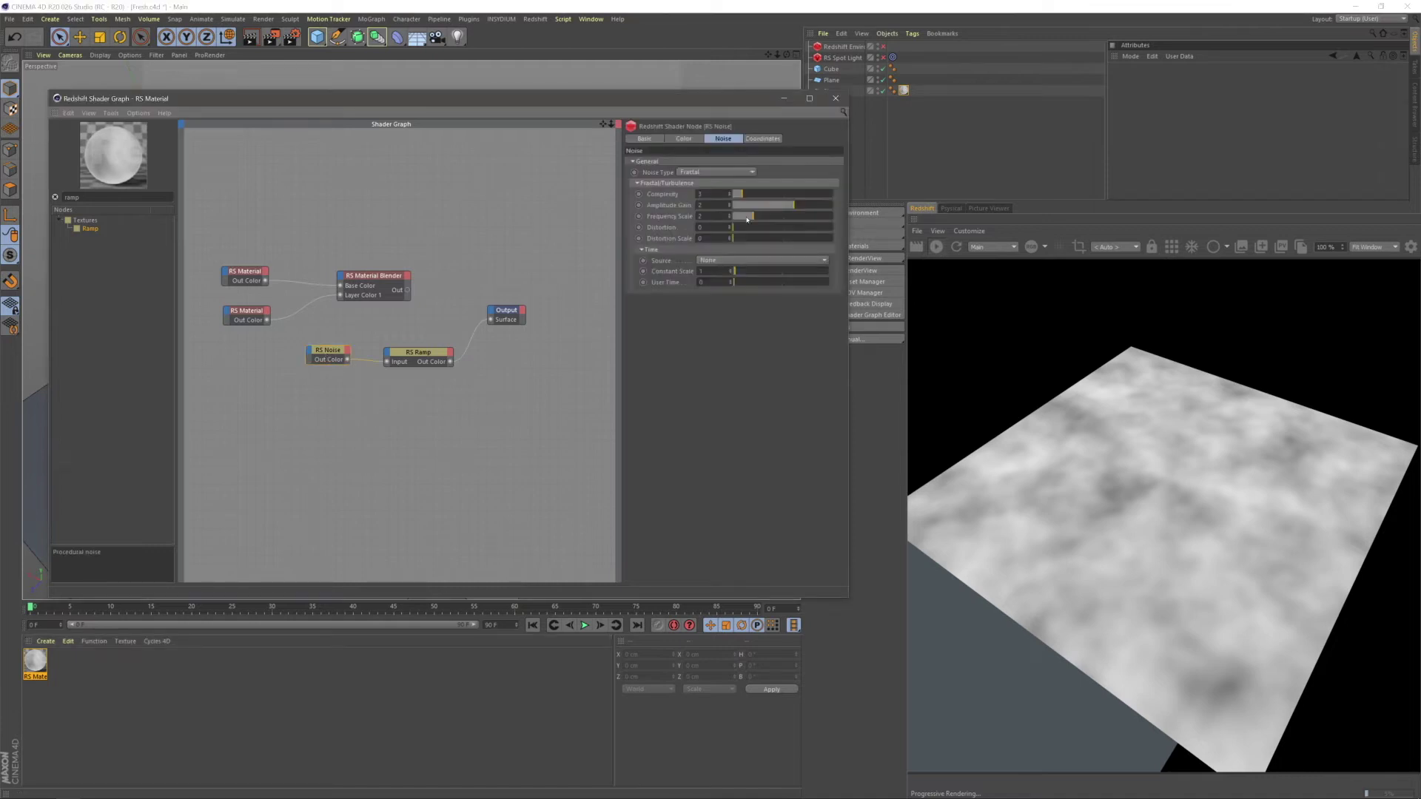
click(693, 172)
click(700, 204)
click(700, 173)
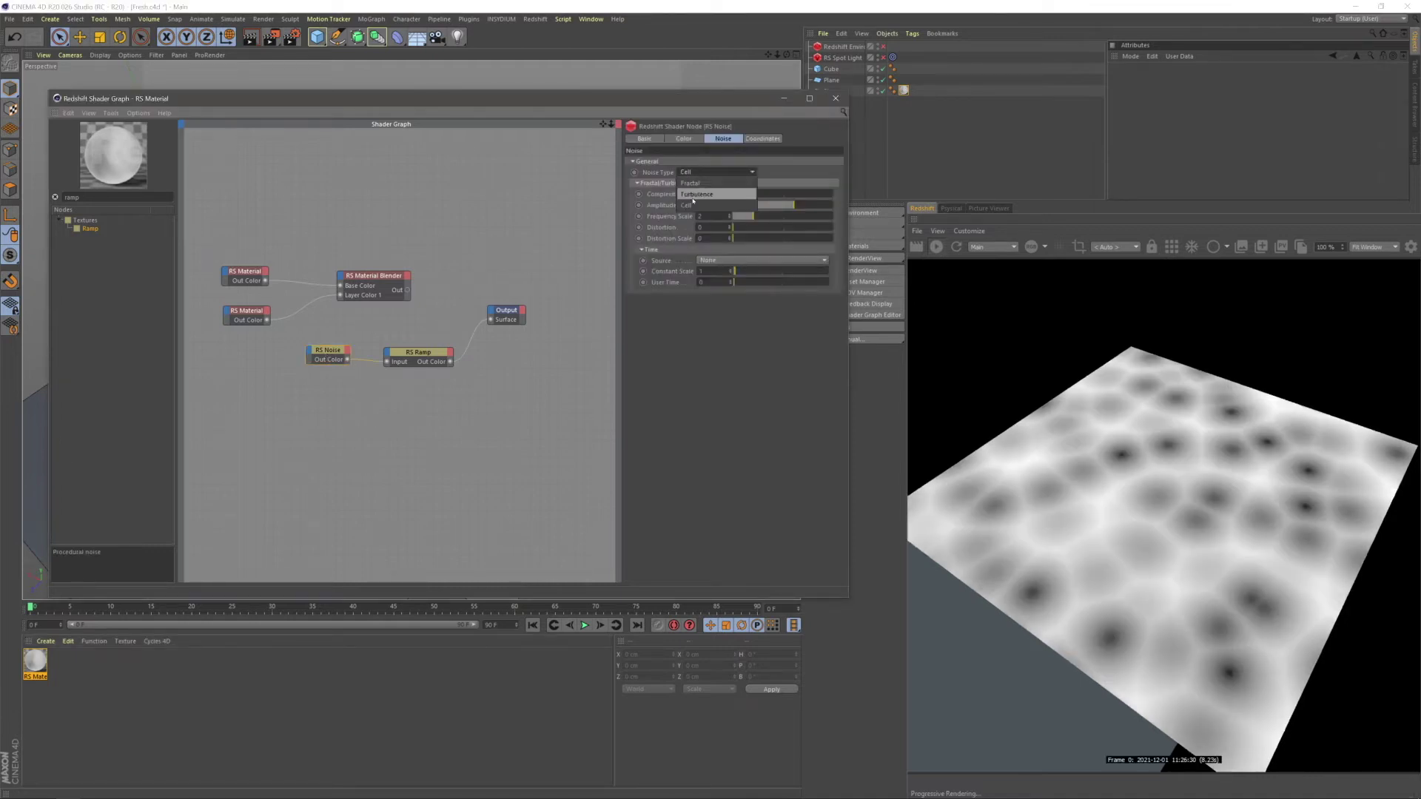
click(704, 173)
click(707, 201)
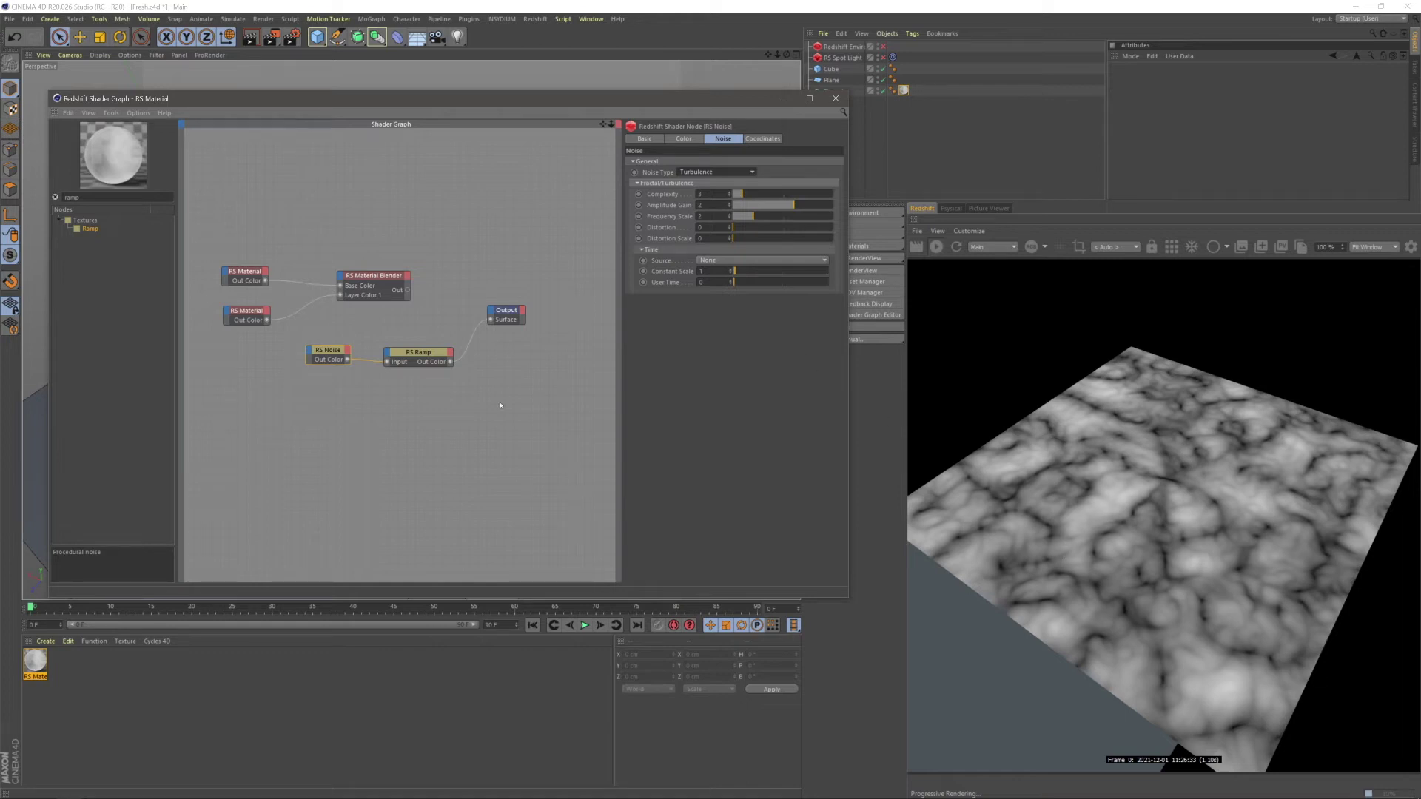
Invert the Ramp and move its black knot close to the white knot for a high-contrast pattern
click(411, 358)
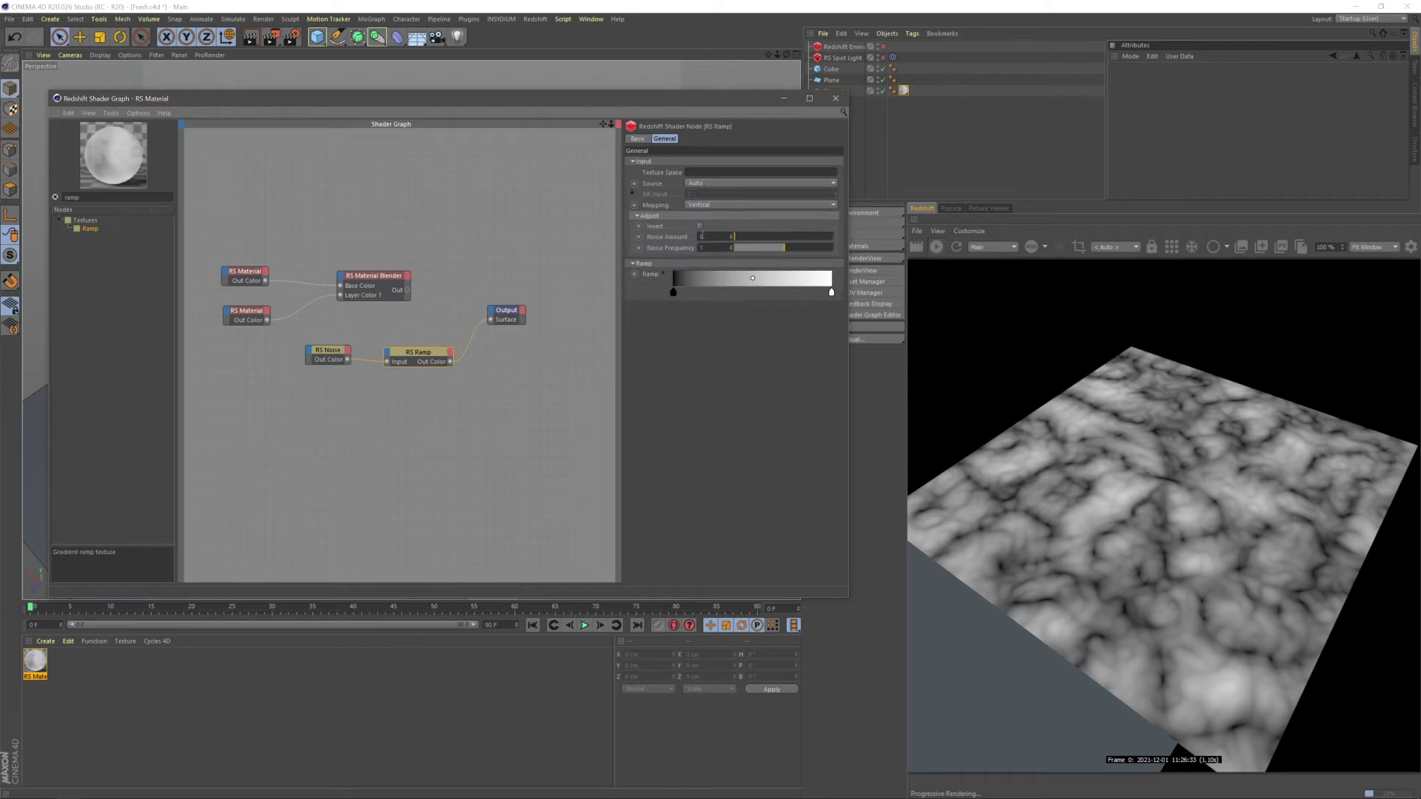
click(699, 226)
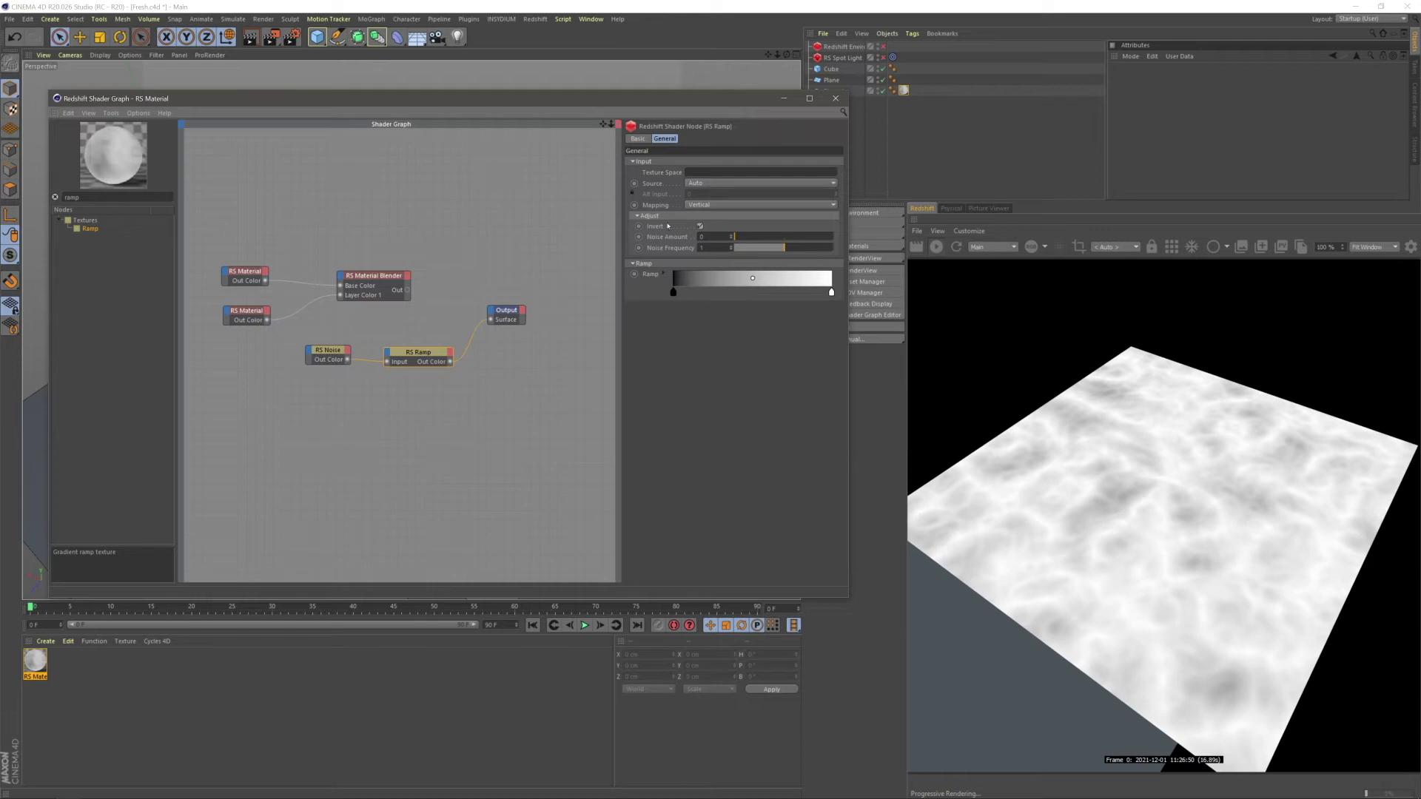
drag(673, 300, 809, 295)
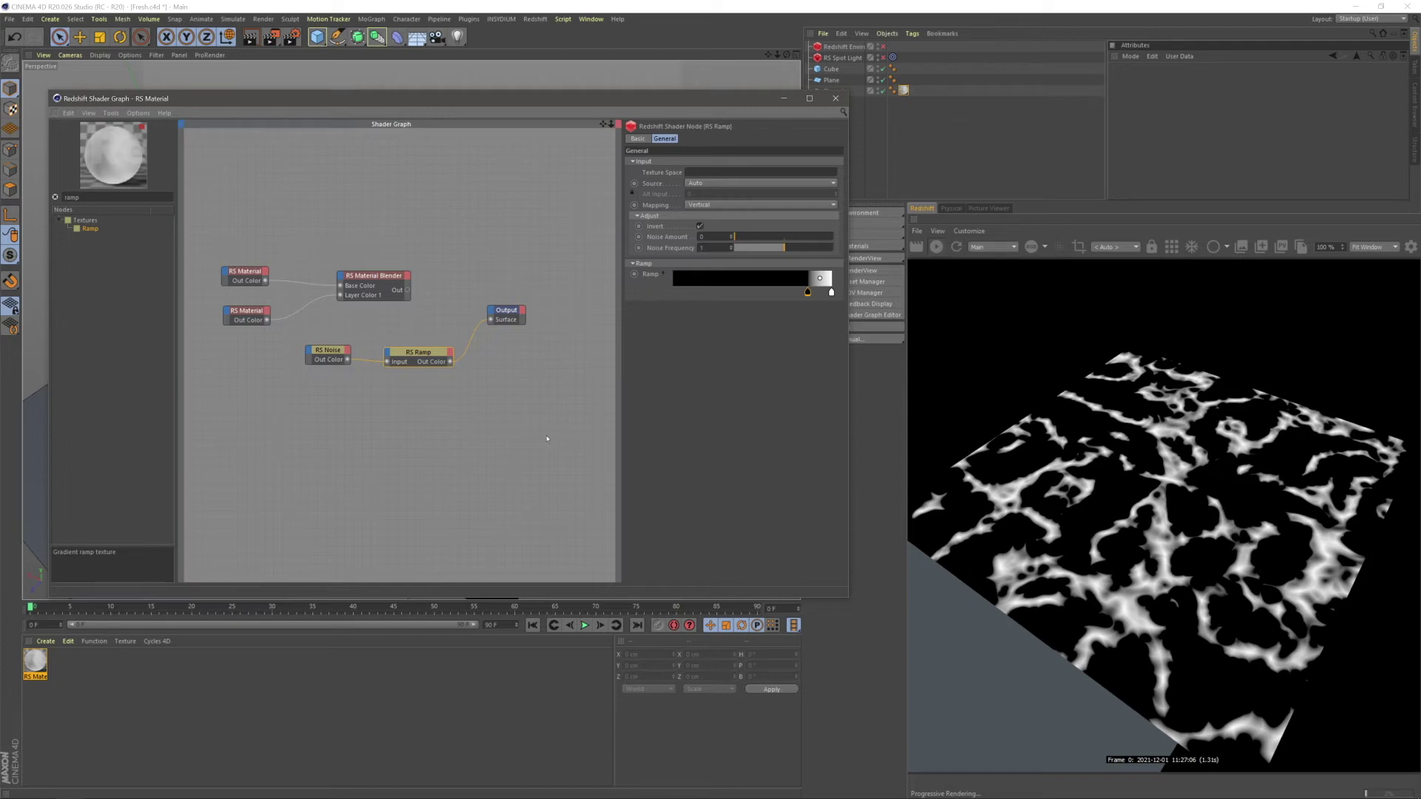
Raise the noise's complexity, add distortion of about 2.4 with some distortion scale, and set the frequency scale to 1.78
click(327, 351)
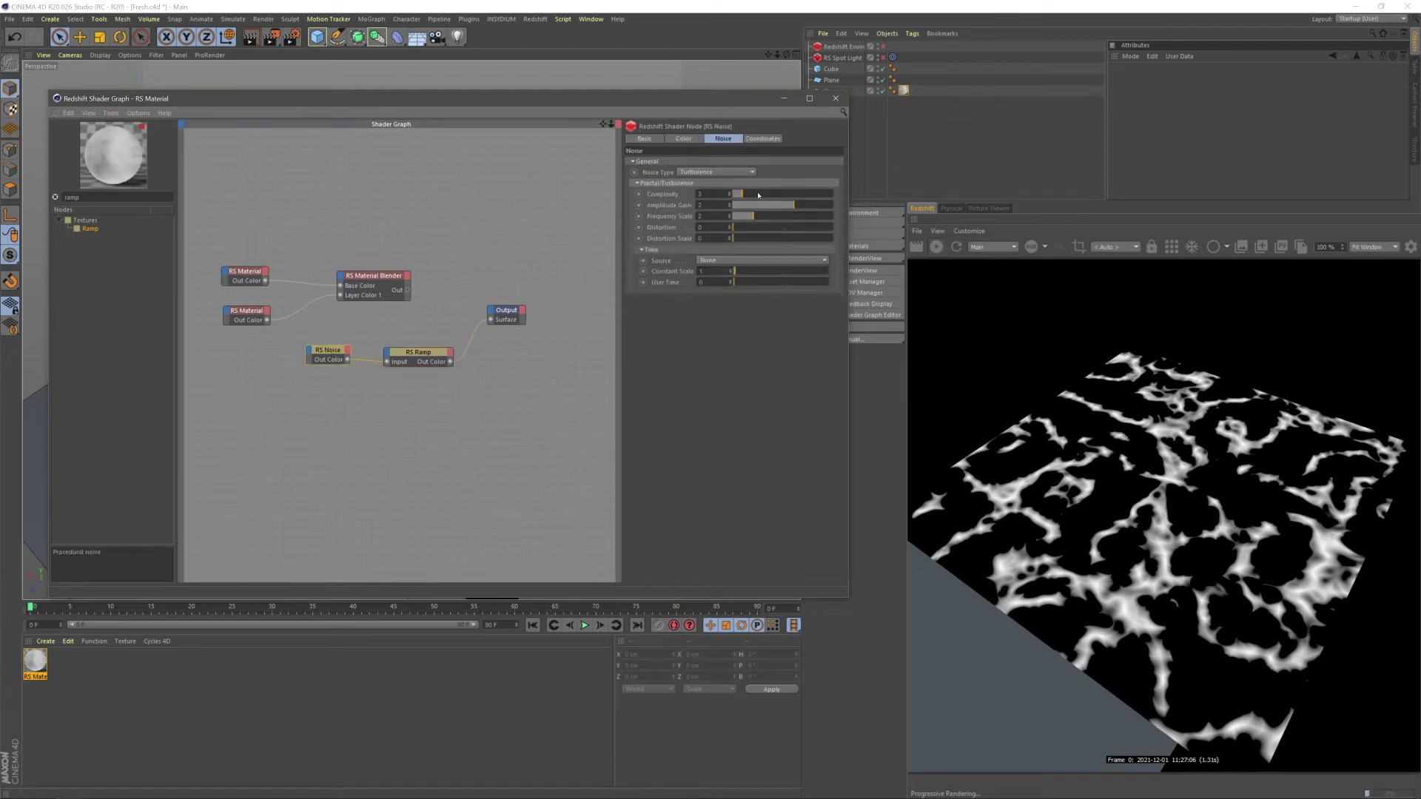
mouse_move(758, 195)
mouse_down()
mouse_move(778, 197)
mouse_move(766, 201)
mouse_up()
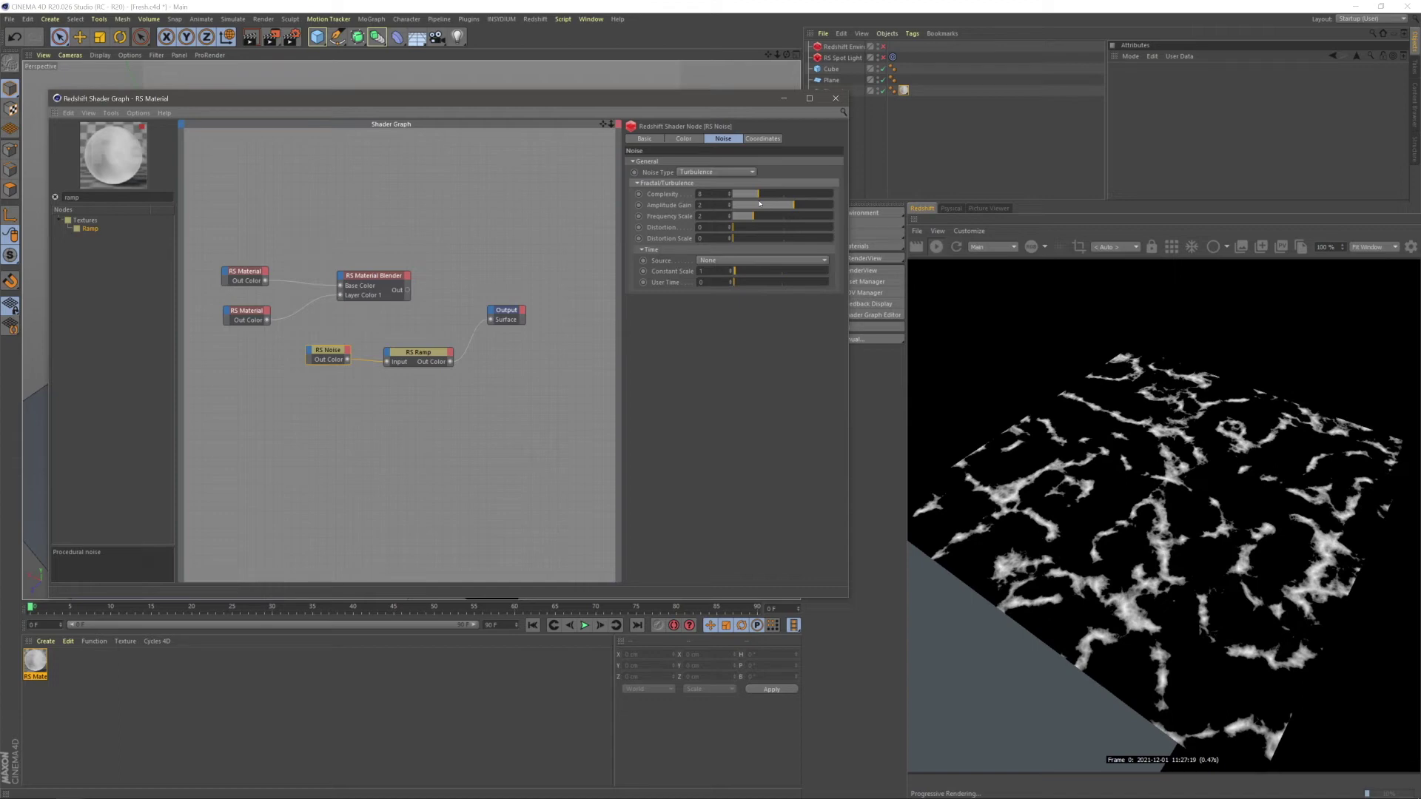
mouse_move(746, 229)
mouse_down()
mouse_move(758, 234)
mouse_move(742, 245)
mouse_move(756, 220)
mouse_up()
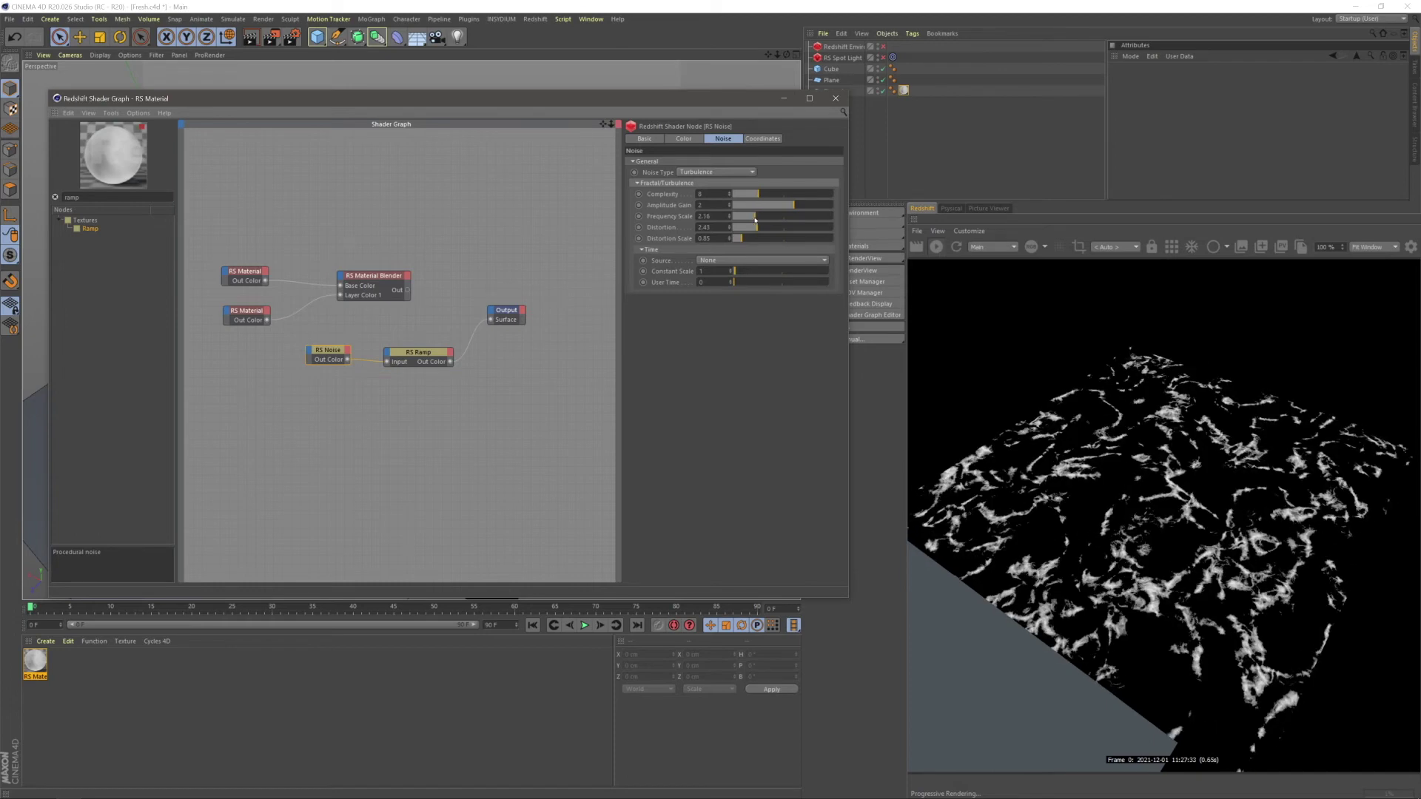
drag(755, 219, 752, 219)
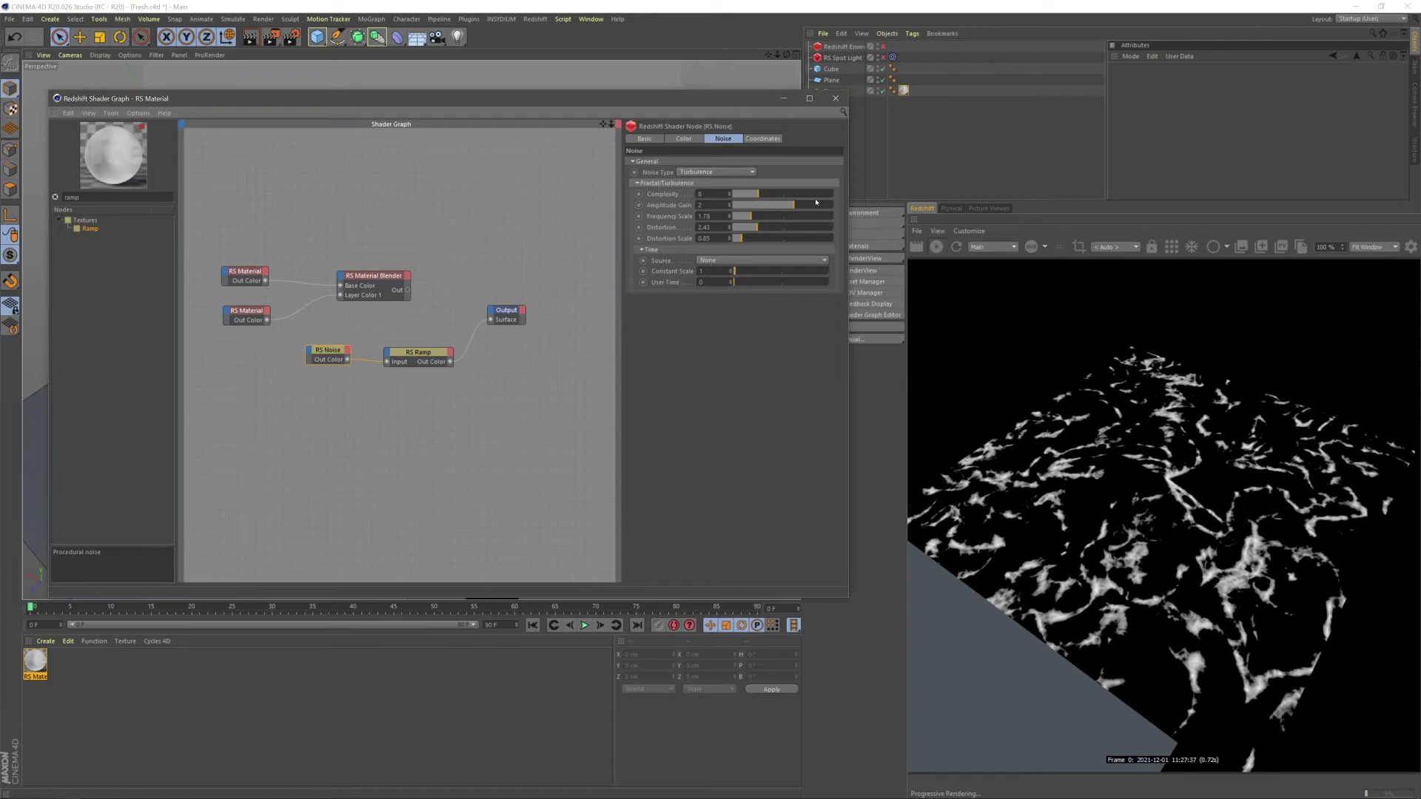
Pause the live render and connect the Ramp's Out Color to the Material Blender's Blend Color 1
middle_drag(437, 403, 557, 418)
click(929, 246)
mouse_move(416, 449)
mouse_down()
mouse_move(572, 374)
mouse_move(379, 401)
mouse_move(375, 382)
mouse_up()
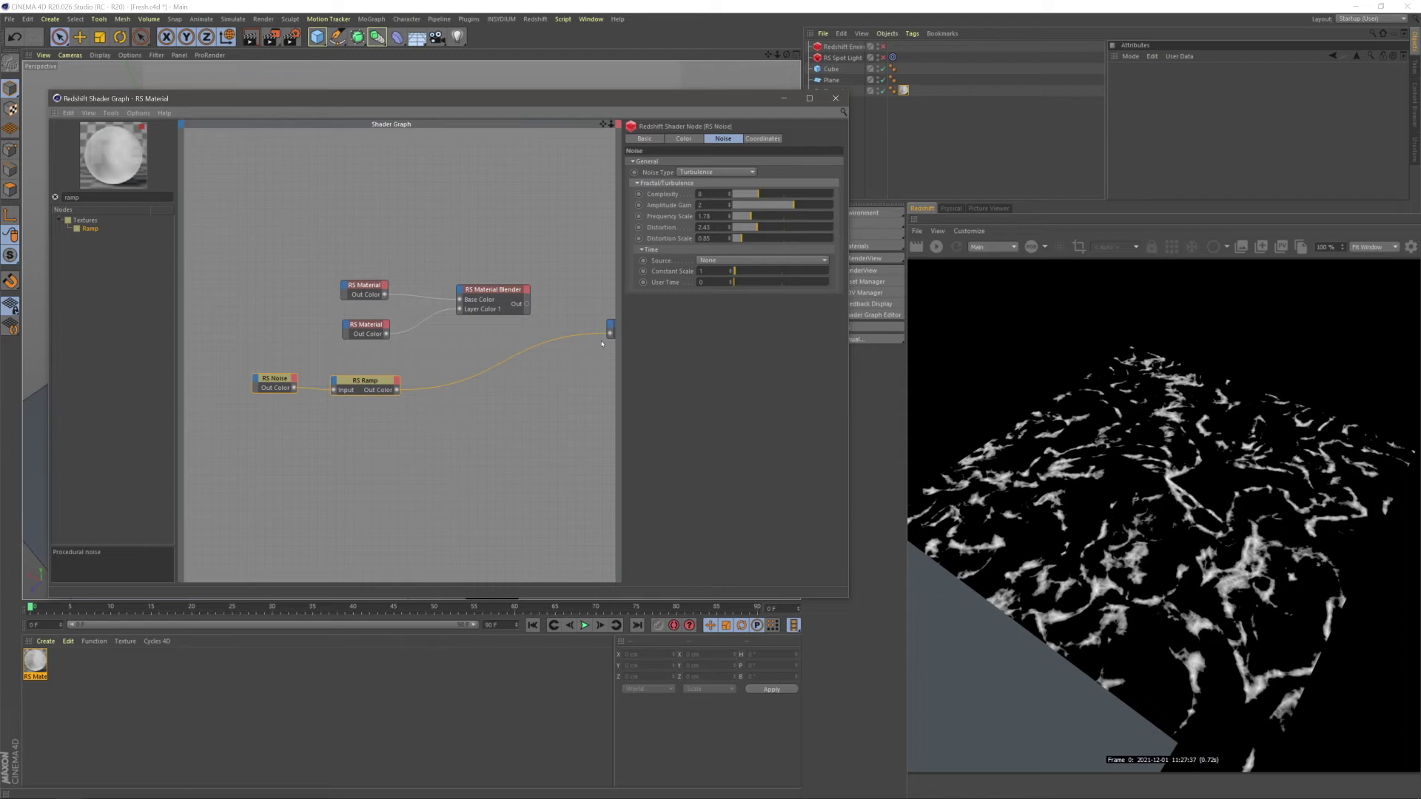
click(460, 291)
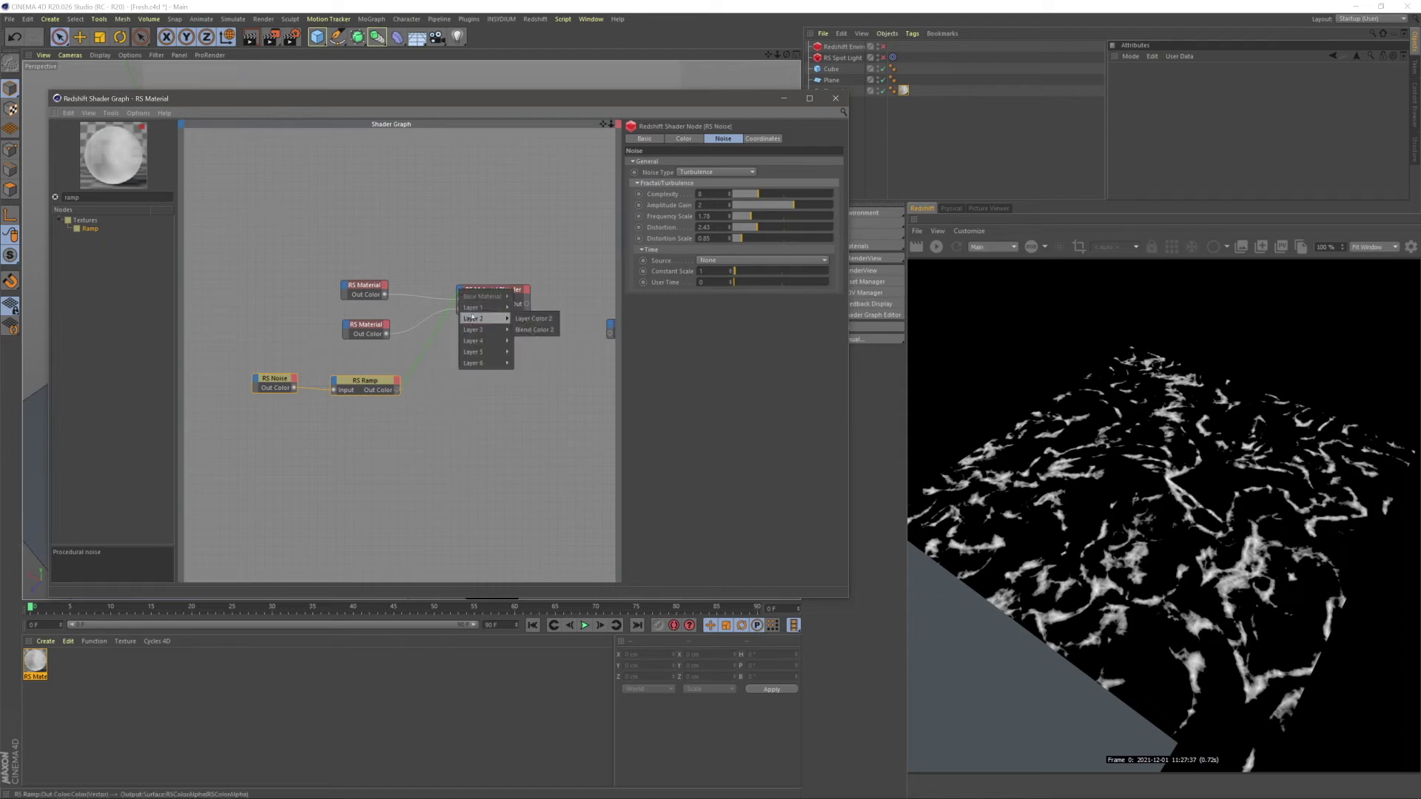
mouse_move(489, 307)
click(533, 319)
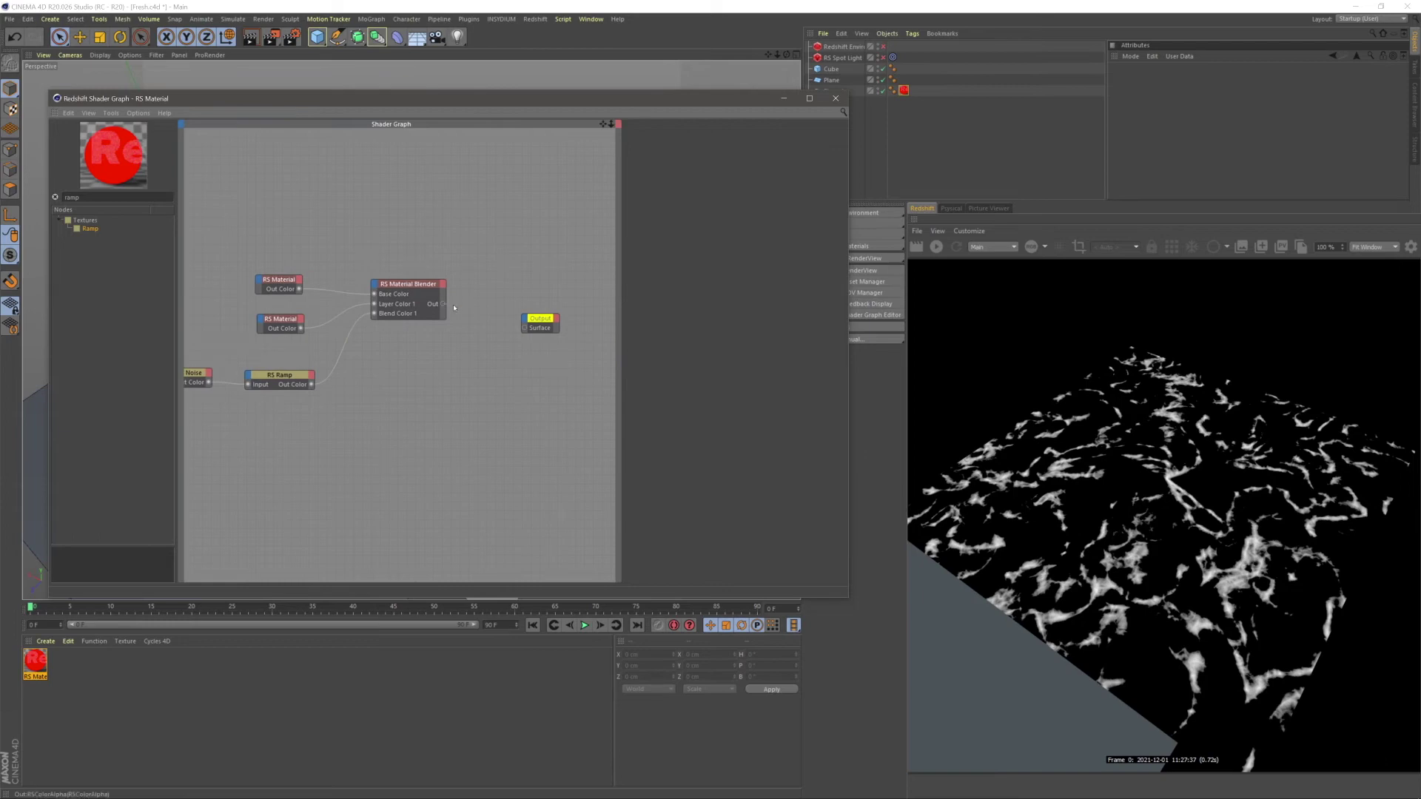
Connect the Material Blender's Out to the Output's Surface and close the shader graph
drag(526, 329, 525, 329)
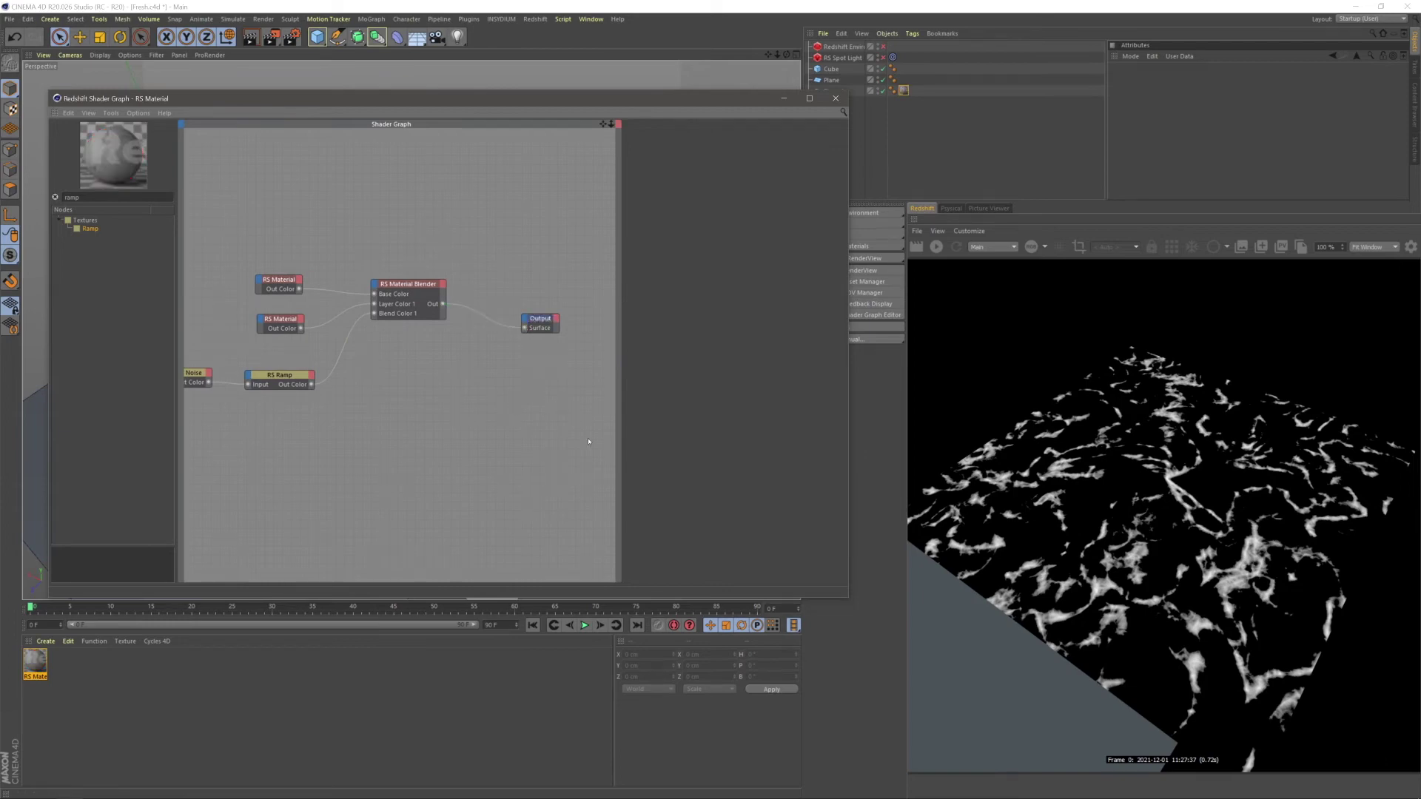
click(843, 112)
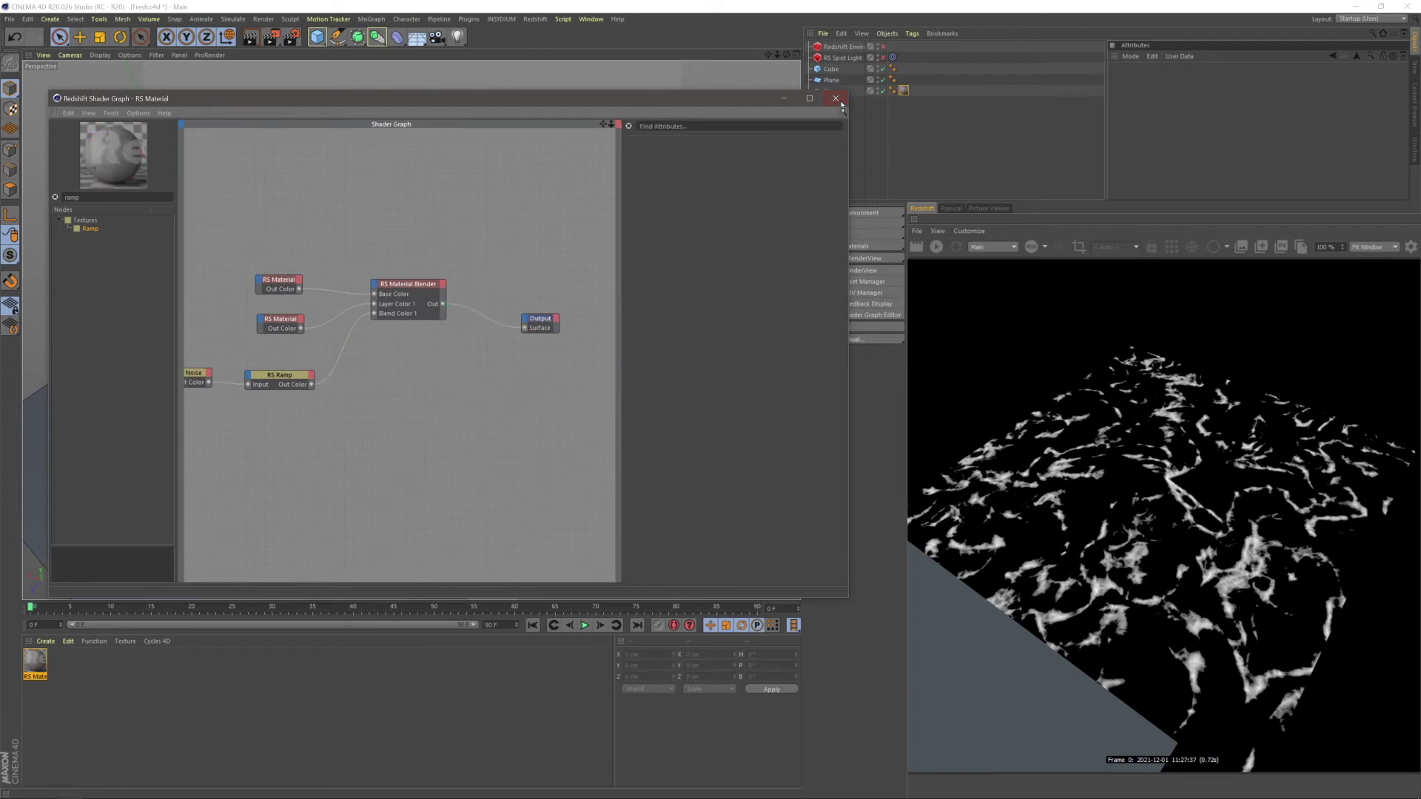
click(841, 103)
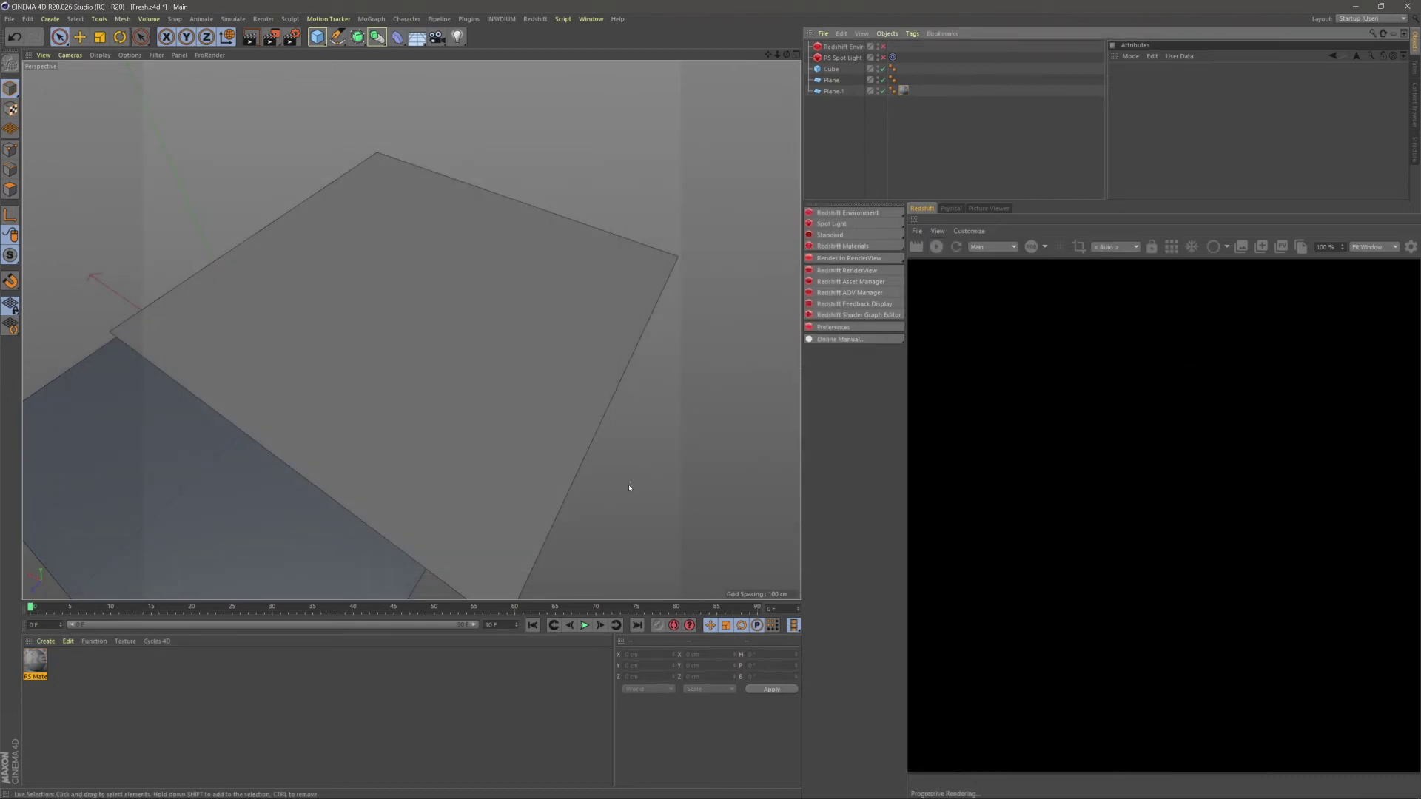
Re-enable the RS Spot Light and the Redshift Environment, and view the light rays around the cube
scroll(447, 451, up, 5)
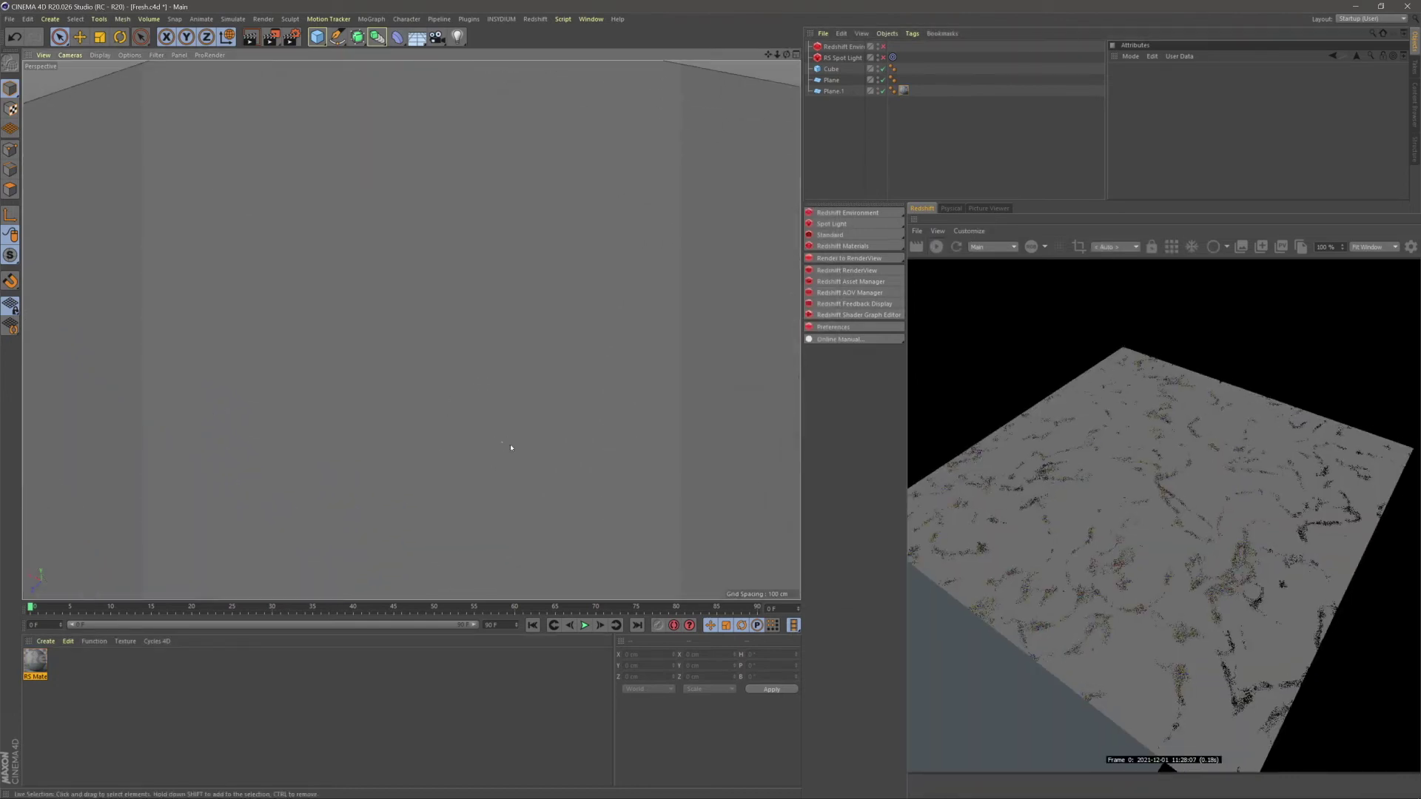
alt+drag(472, 427, 417, 380)
click(881, 58)
click(883, 47)
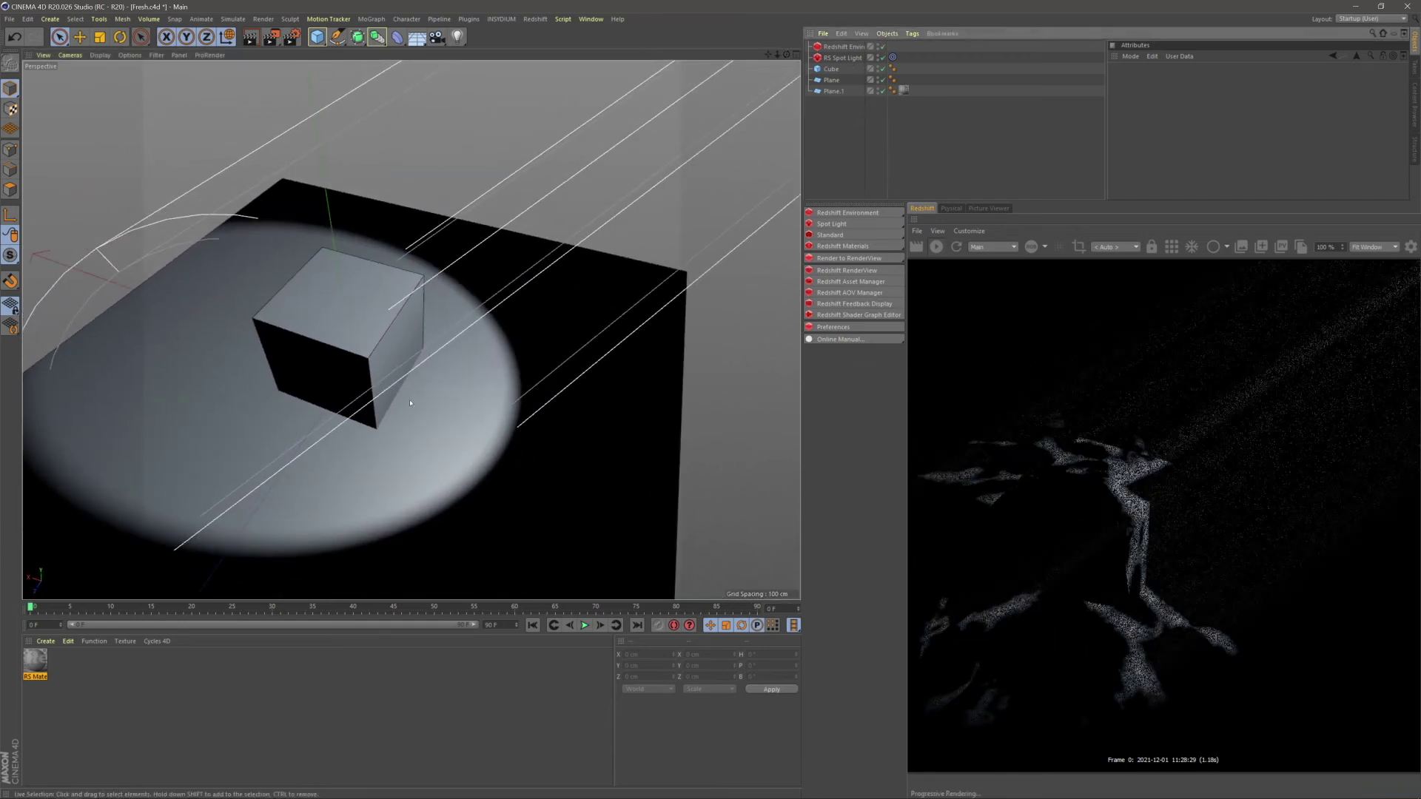
scroll(438, 441, down, 5)
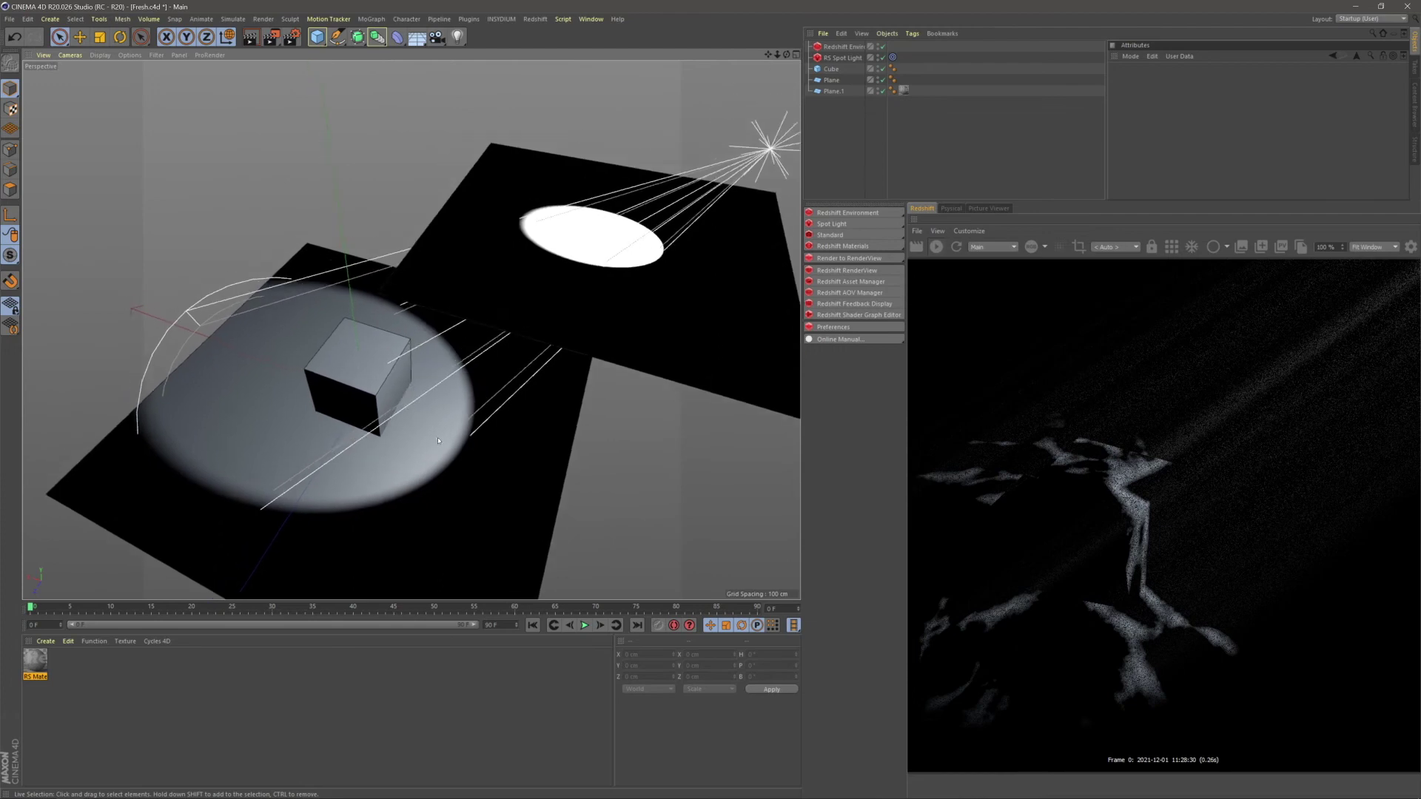
alt+drag(438, 441, 455, 410)
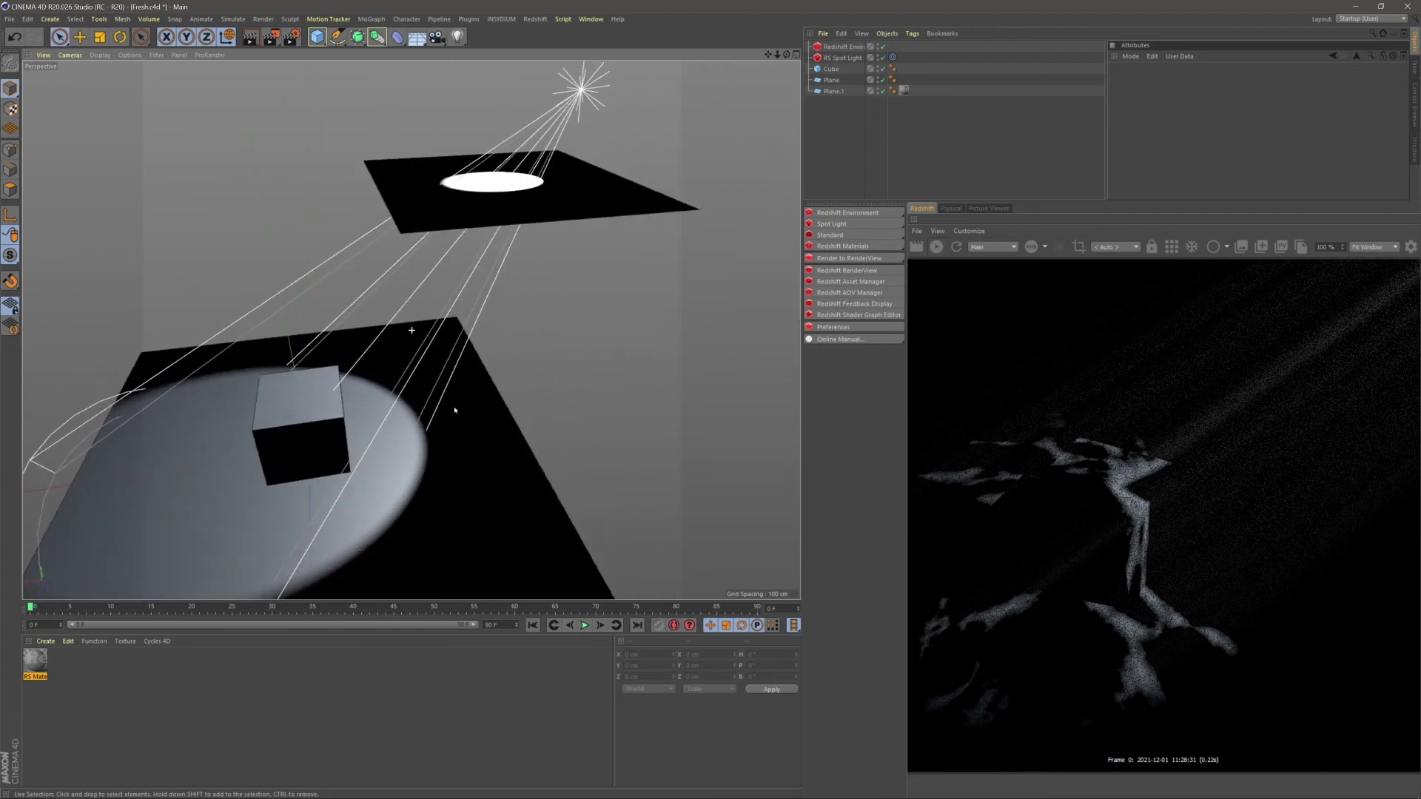
scroll(407, 359, up, 5)
alt+drag(416, 353, 447, 384)
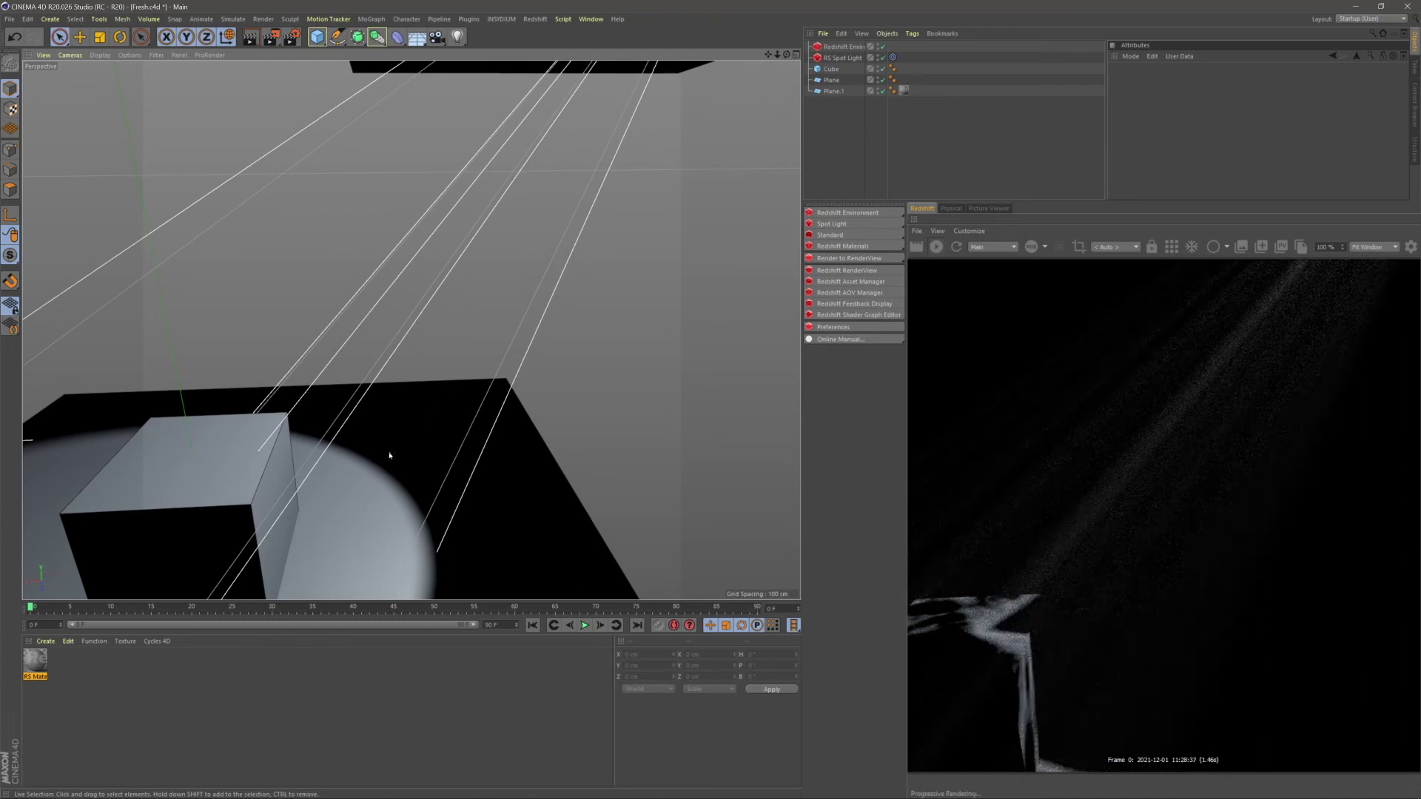
mouse_move(390, 455)
alt+mouse_down()
mouse_move(383, 439)
mouse_move(397, 441)
alt+mouse_up()
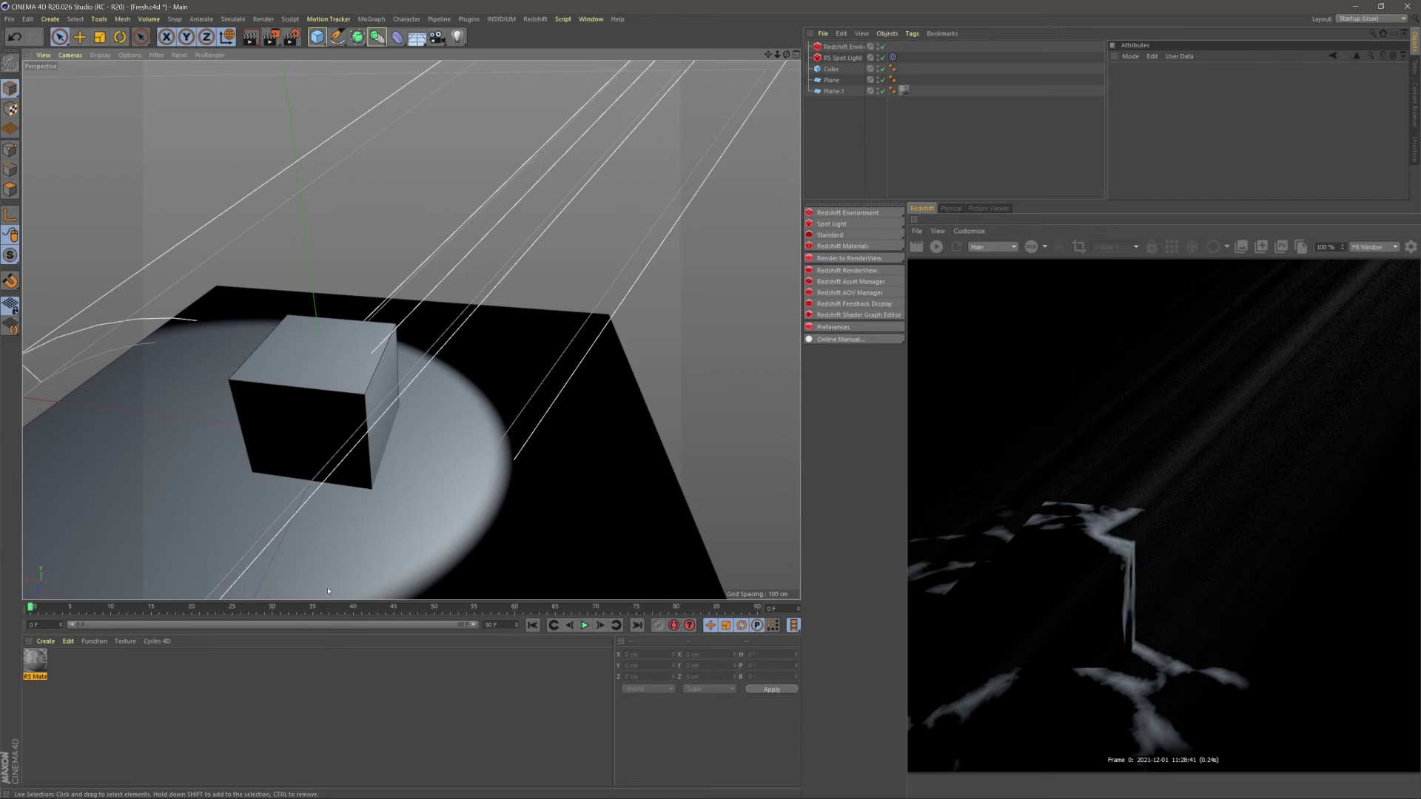
Reopen the plane material's shader graph, lighten the Ramp's black knot to a very dark grey, and close the graph
click(34, 661)
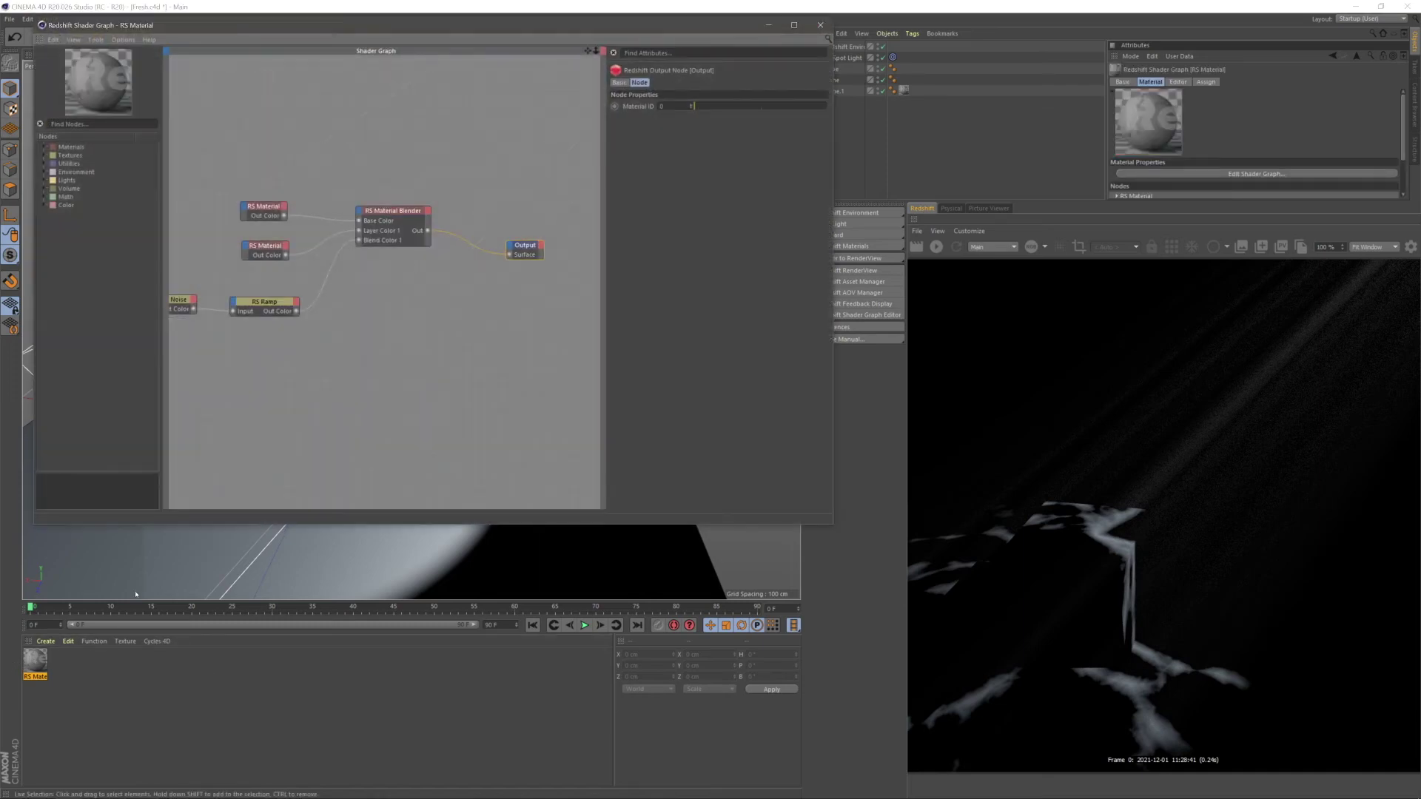
click(268, 310)
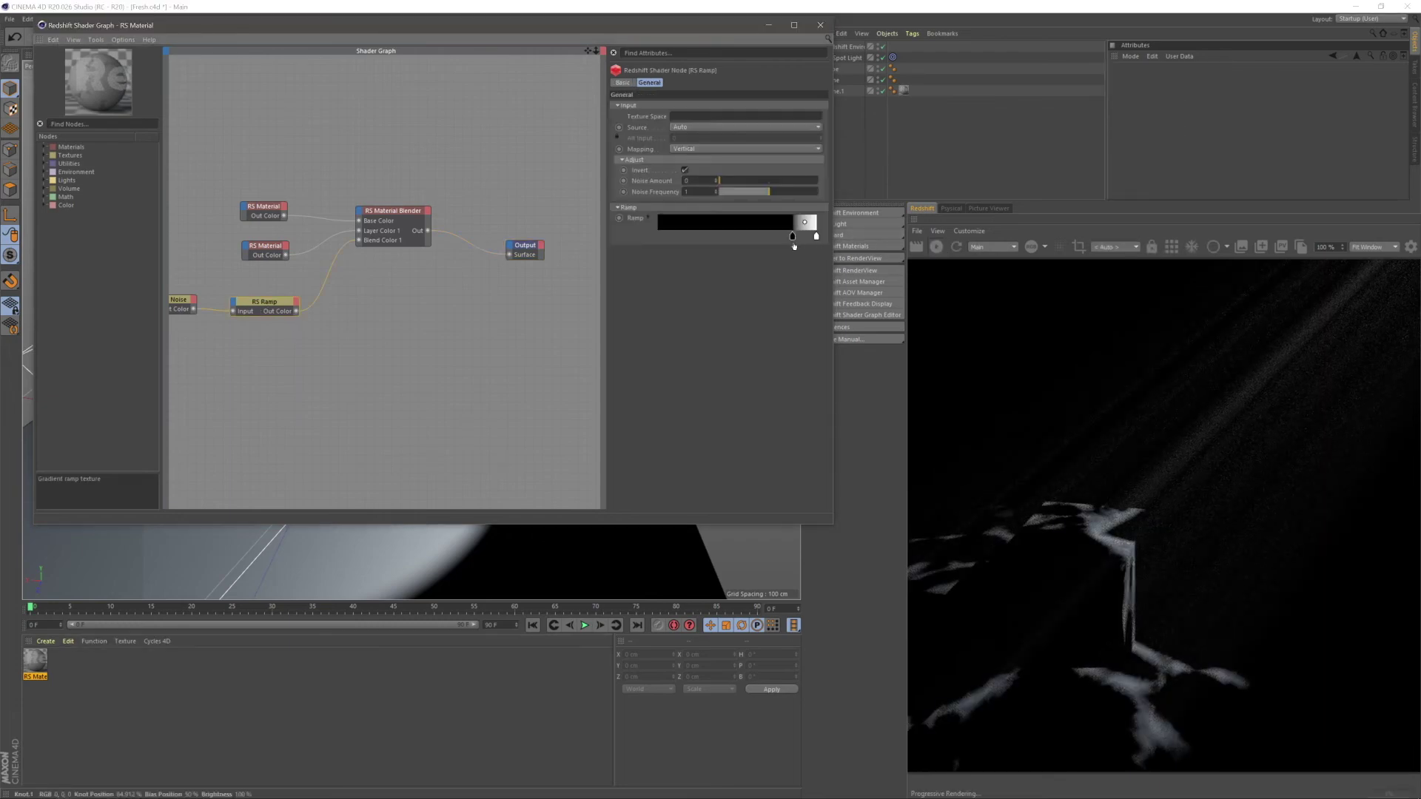
mouse_move(795, 246)
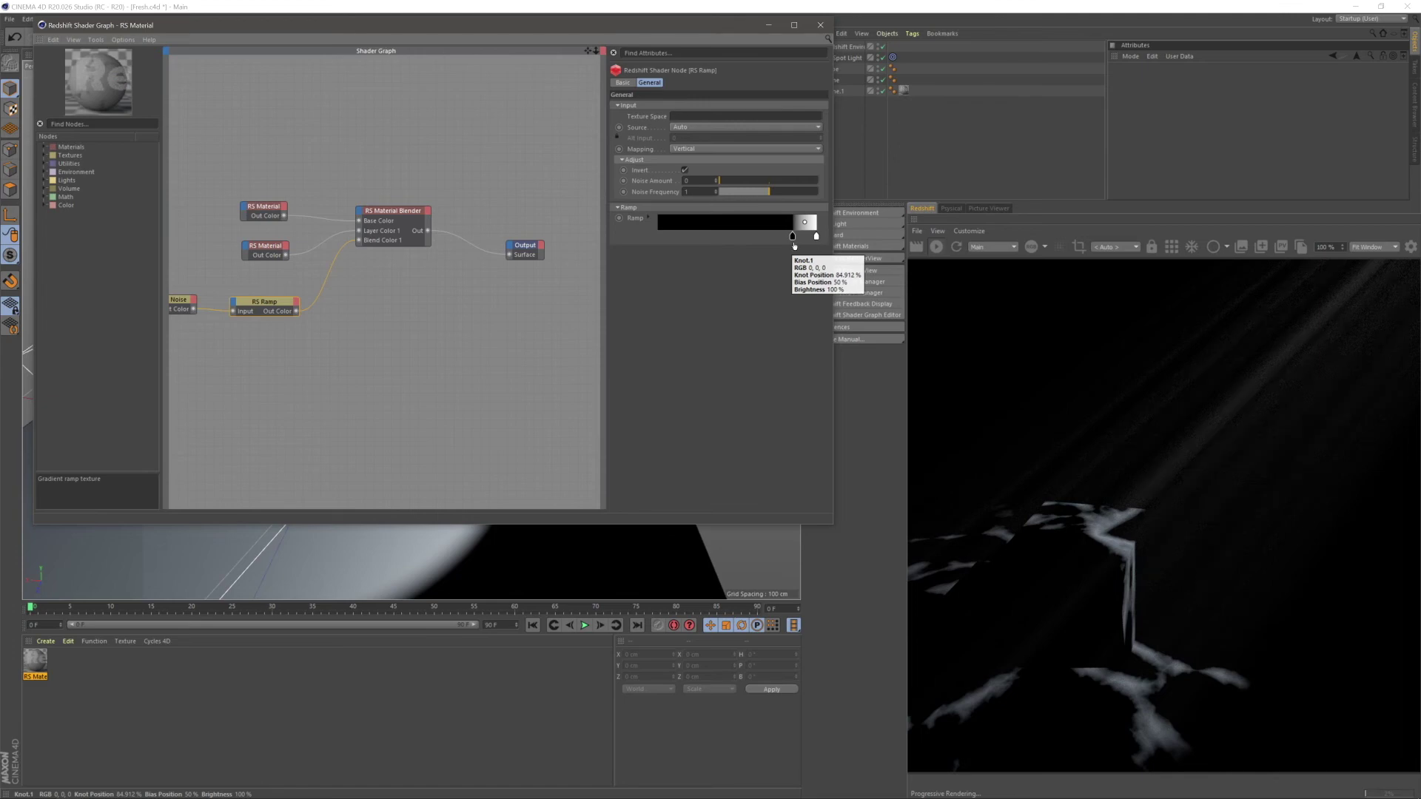
double_click(793, 237)
click(760, 273)
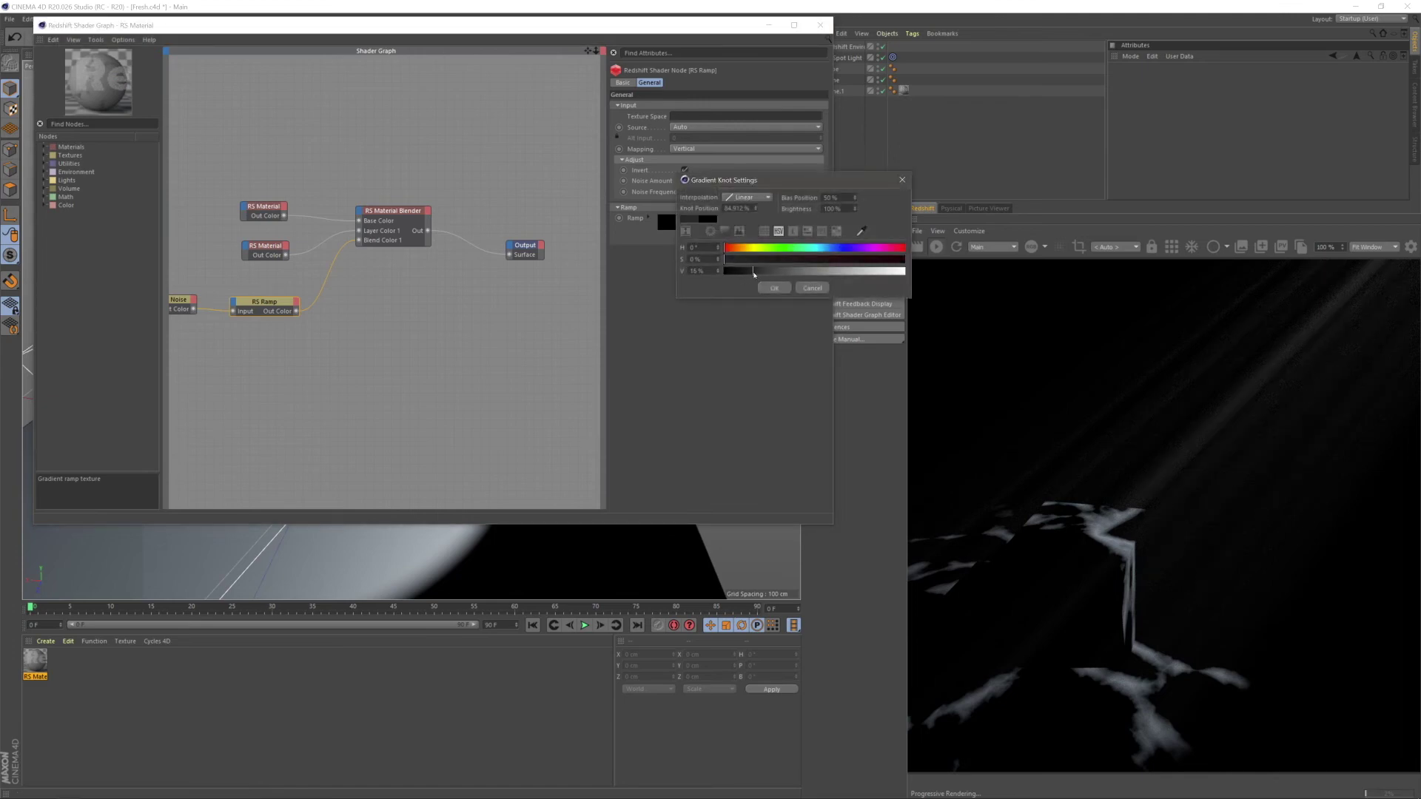
drag(762, 274, 768, 276)
drag(762, 274, 664, 279)
click(710, 288)
click(773, 288)
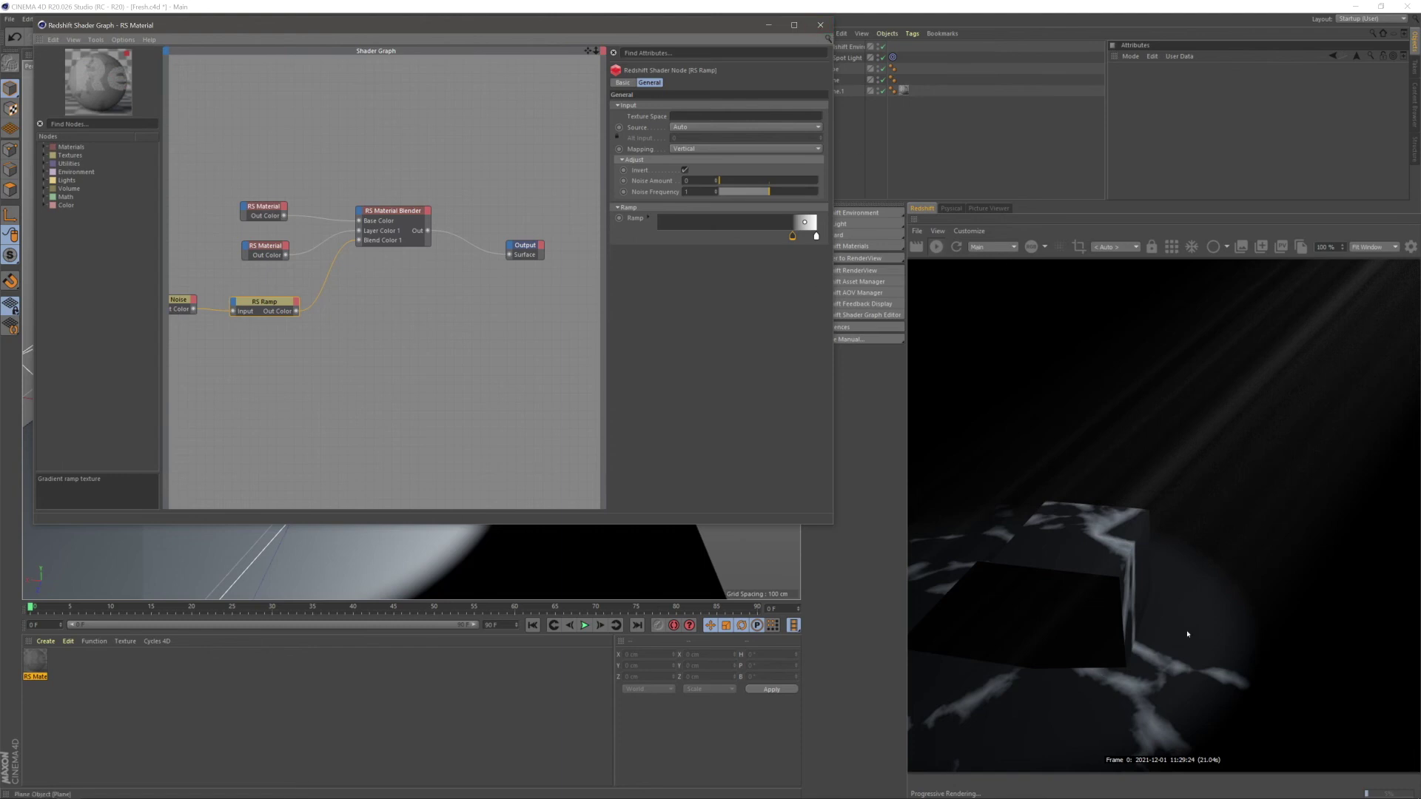
click(821, 26)
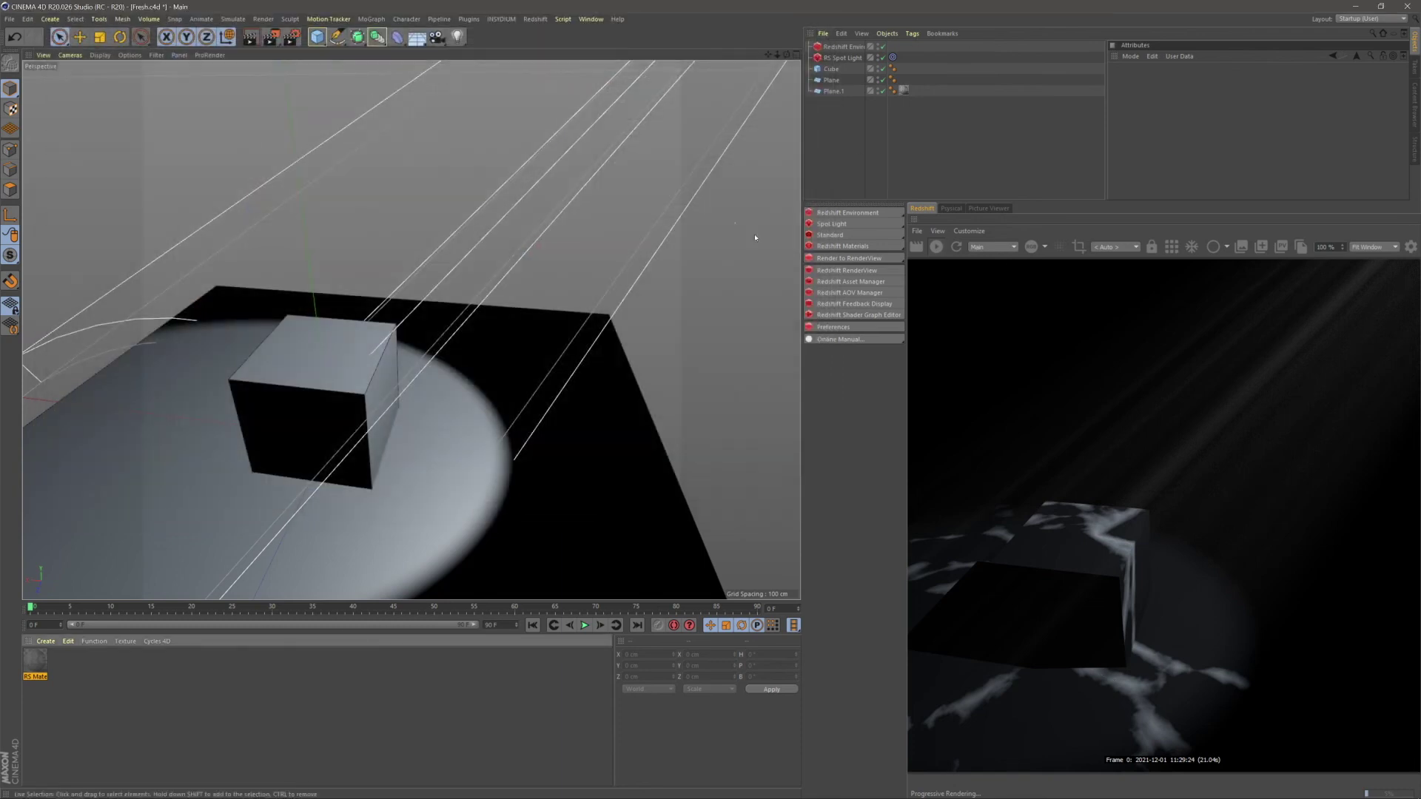
Check the light rays for grain below the plane and set the RS Spot Light's volume samples to 2048
scroll(336, 362, up, 3)
alt+drag(337, 362, 468, 272)
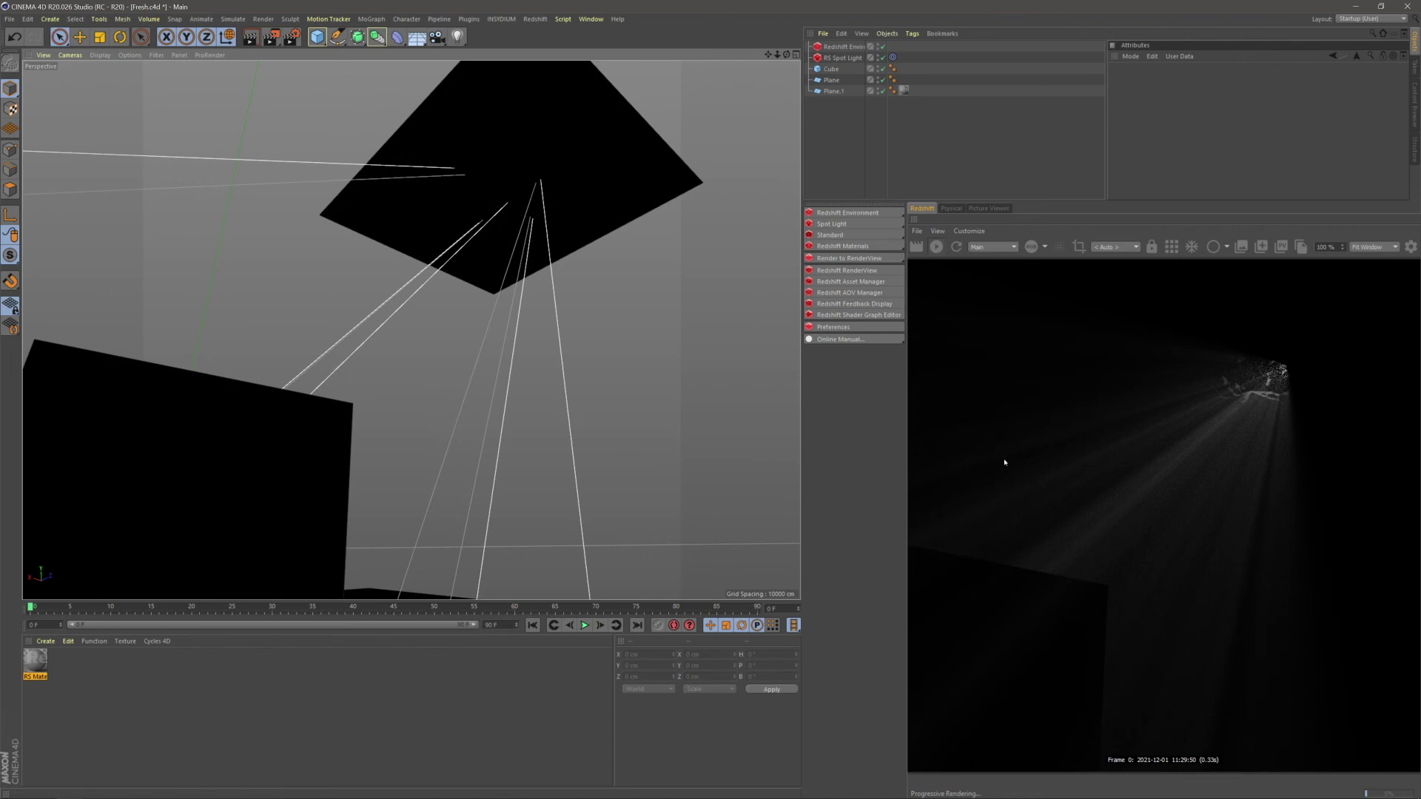
scroll(1177, 488, up, 5)
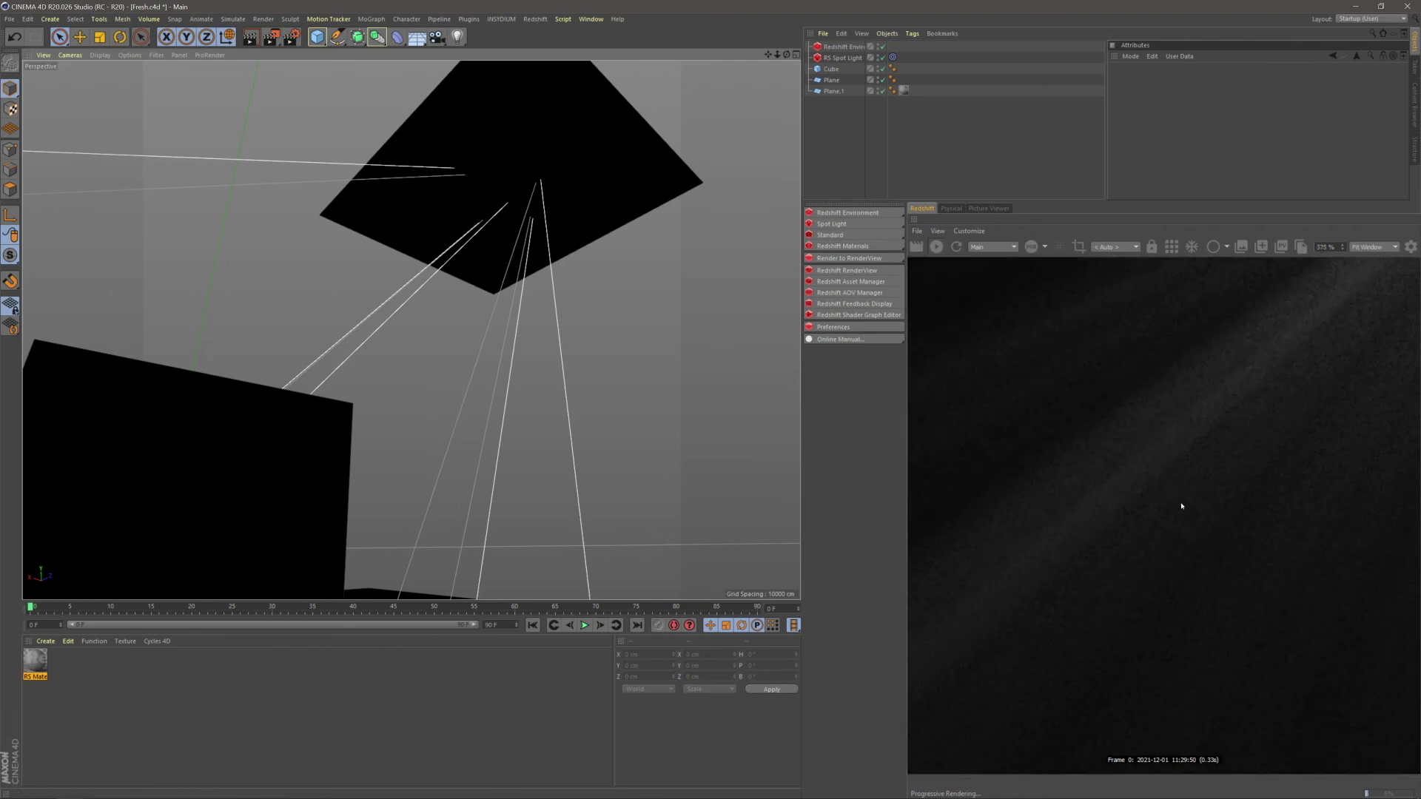
scroll(1174, 482, down, 5)
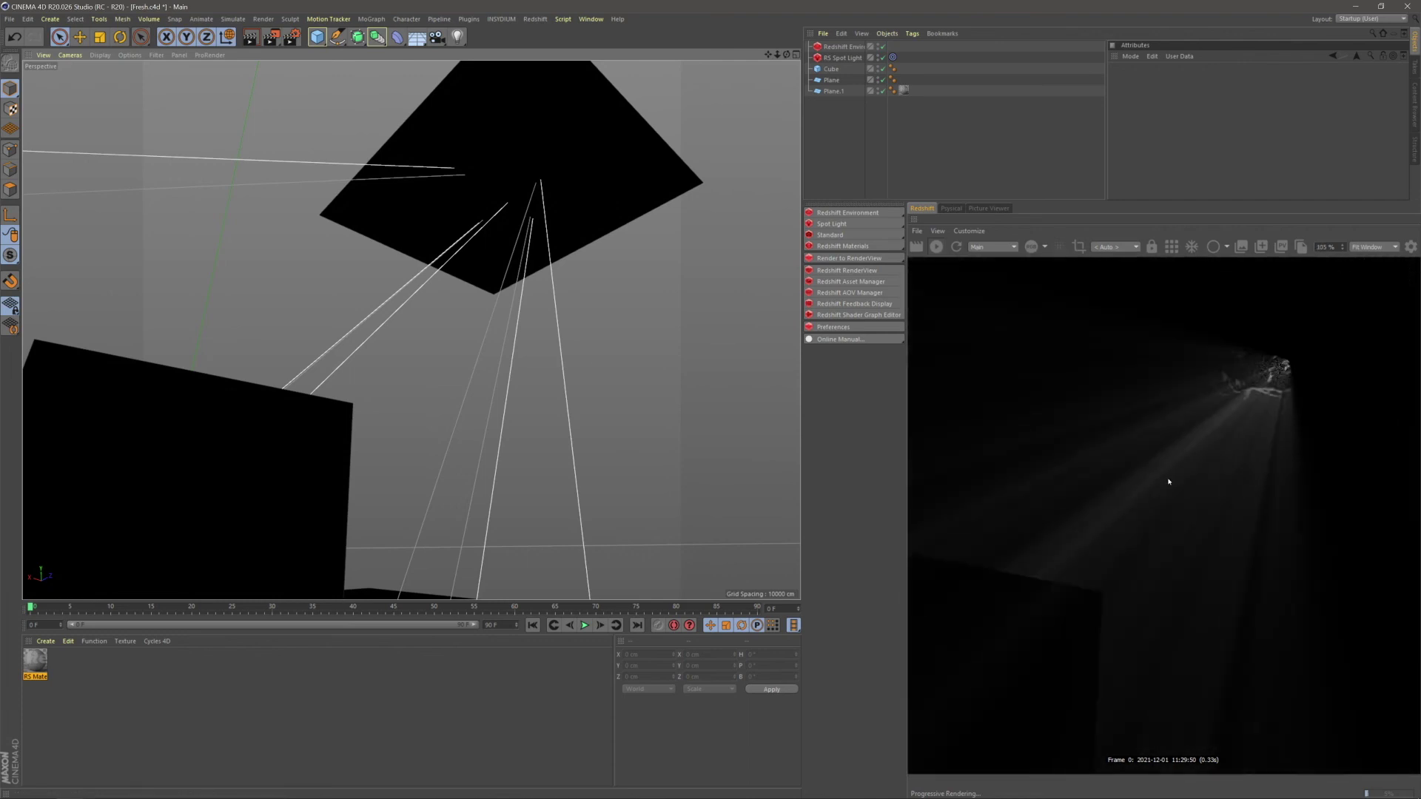
click(842, 57)
double_click(1197, 128)
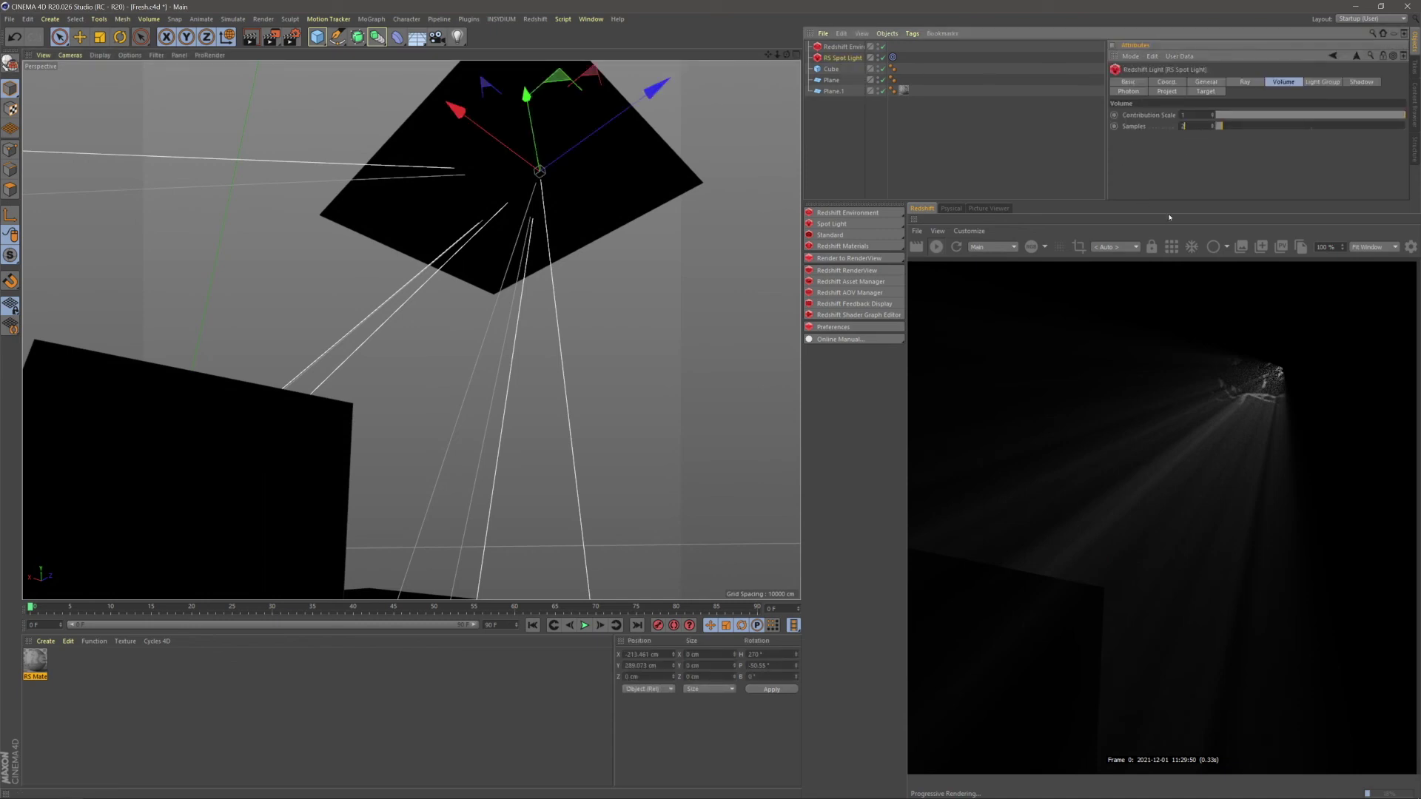
key(Return)
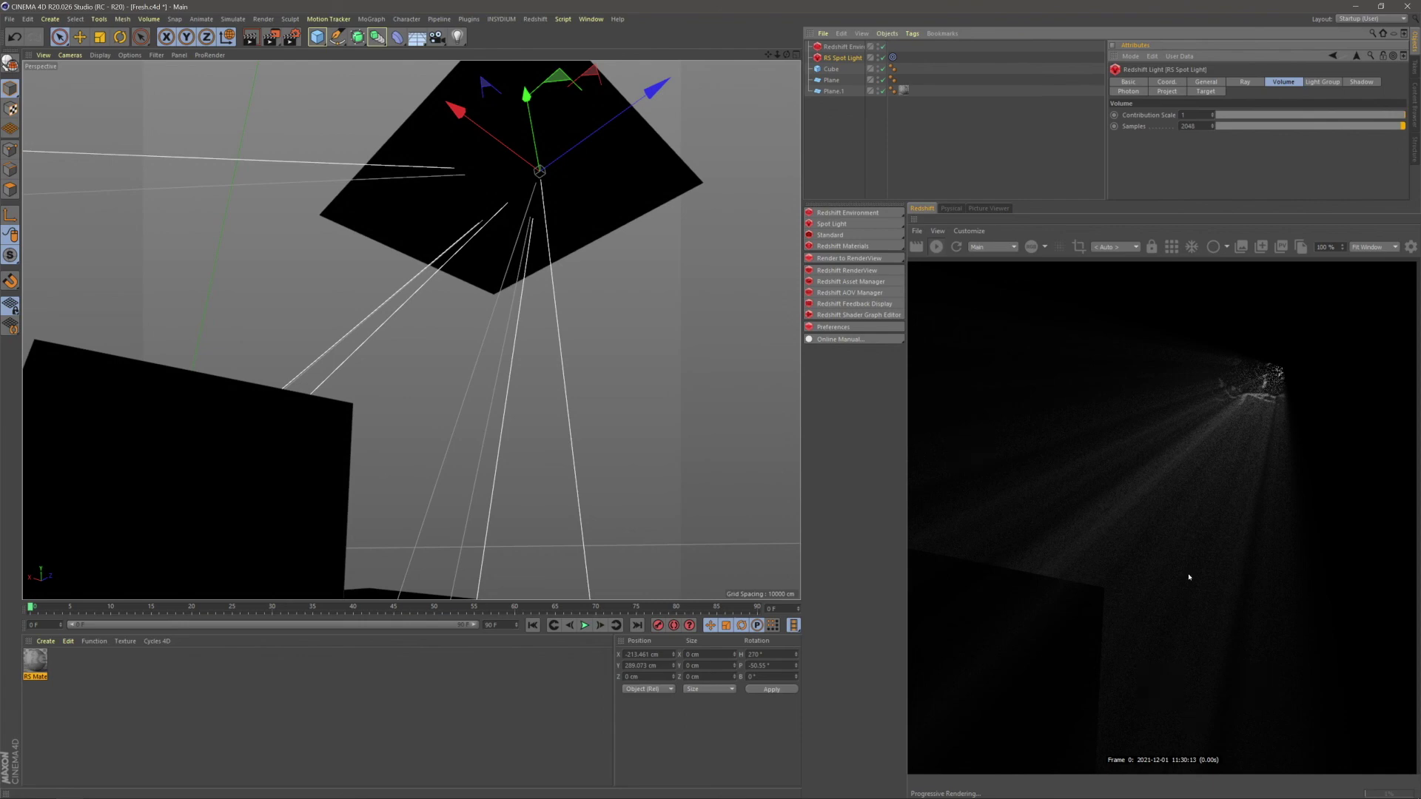
Look through the spot light's general settings, including its decay, spot cone and preview options
click(1207, 82)
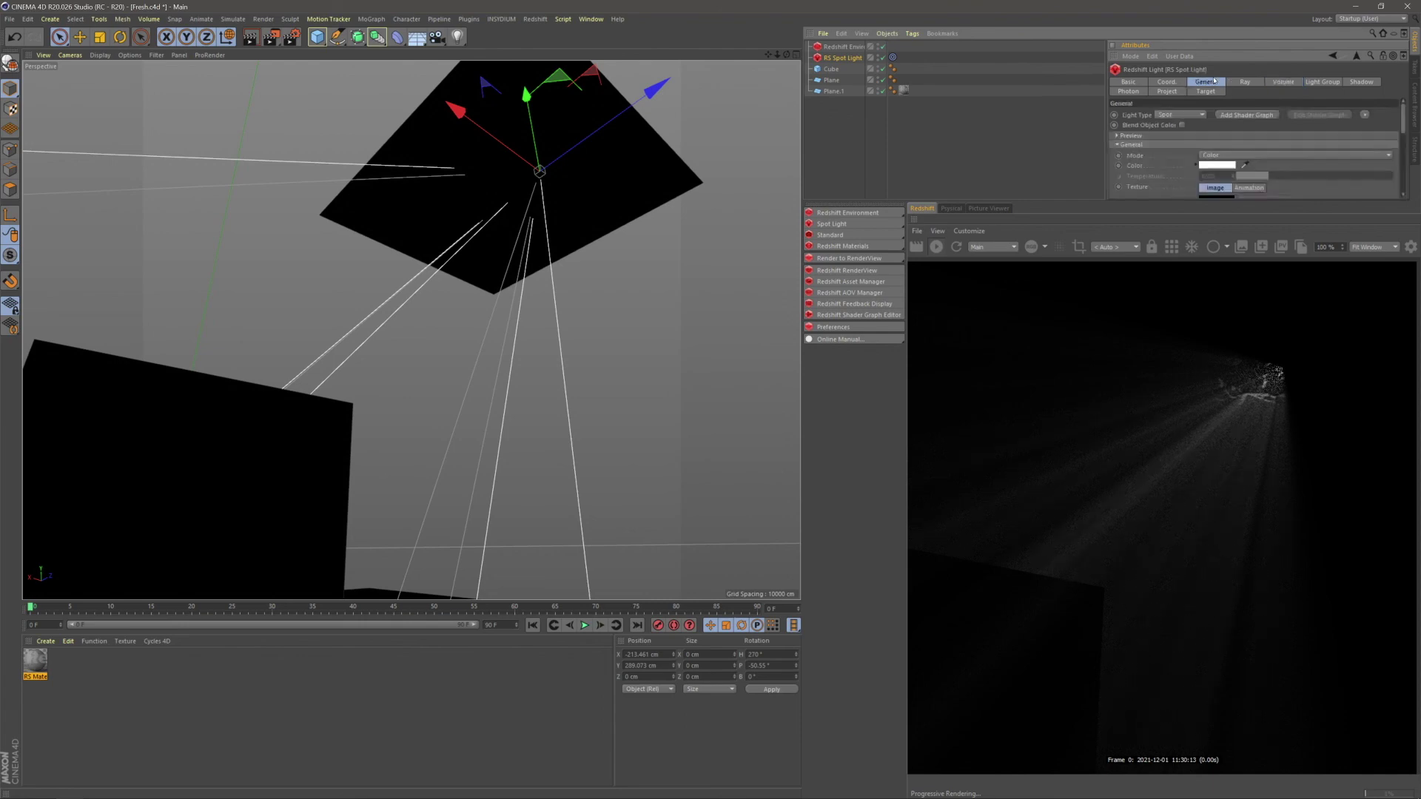
scroll(1338, 137, down, 8)
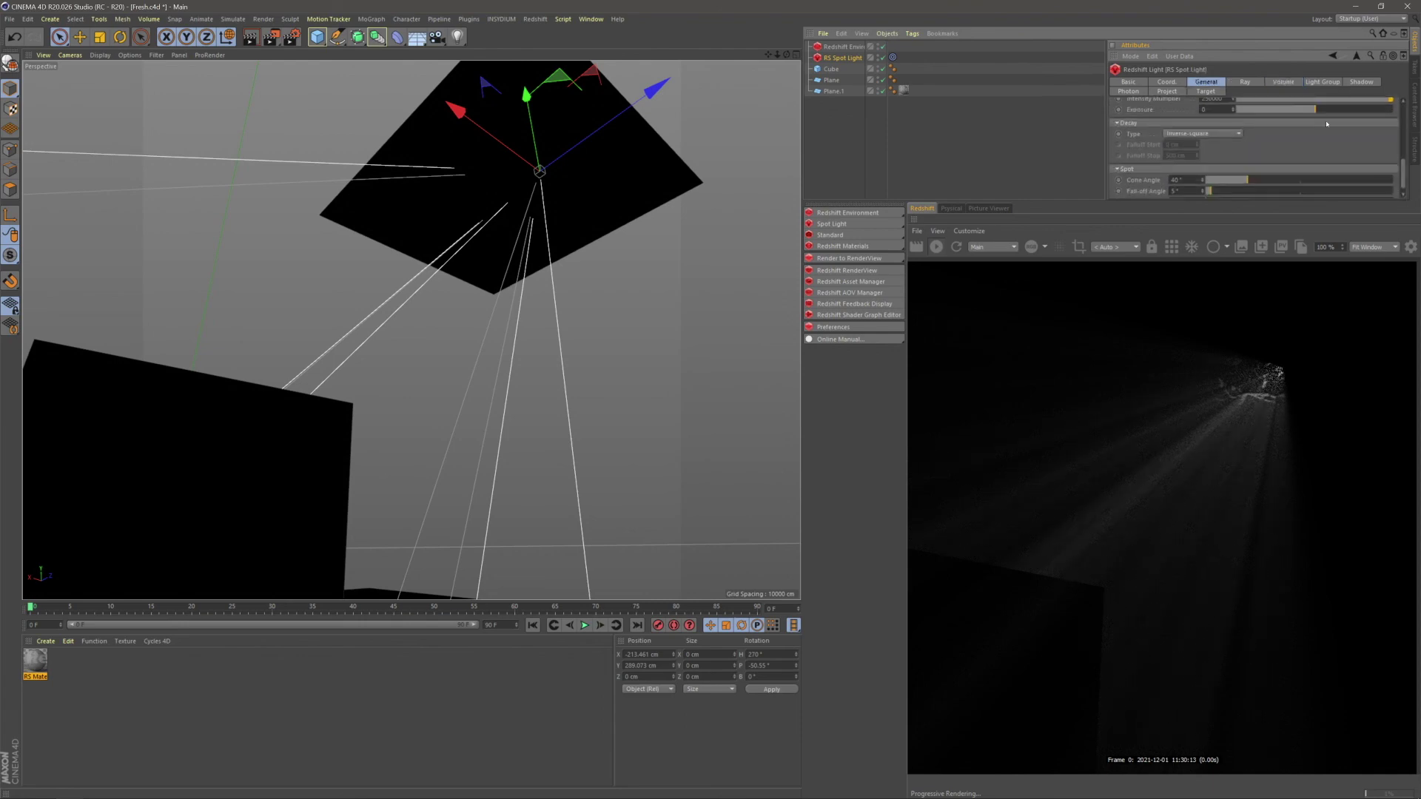
scroll(1328, 137, up, 1)
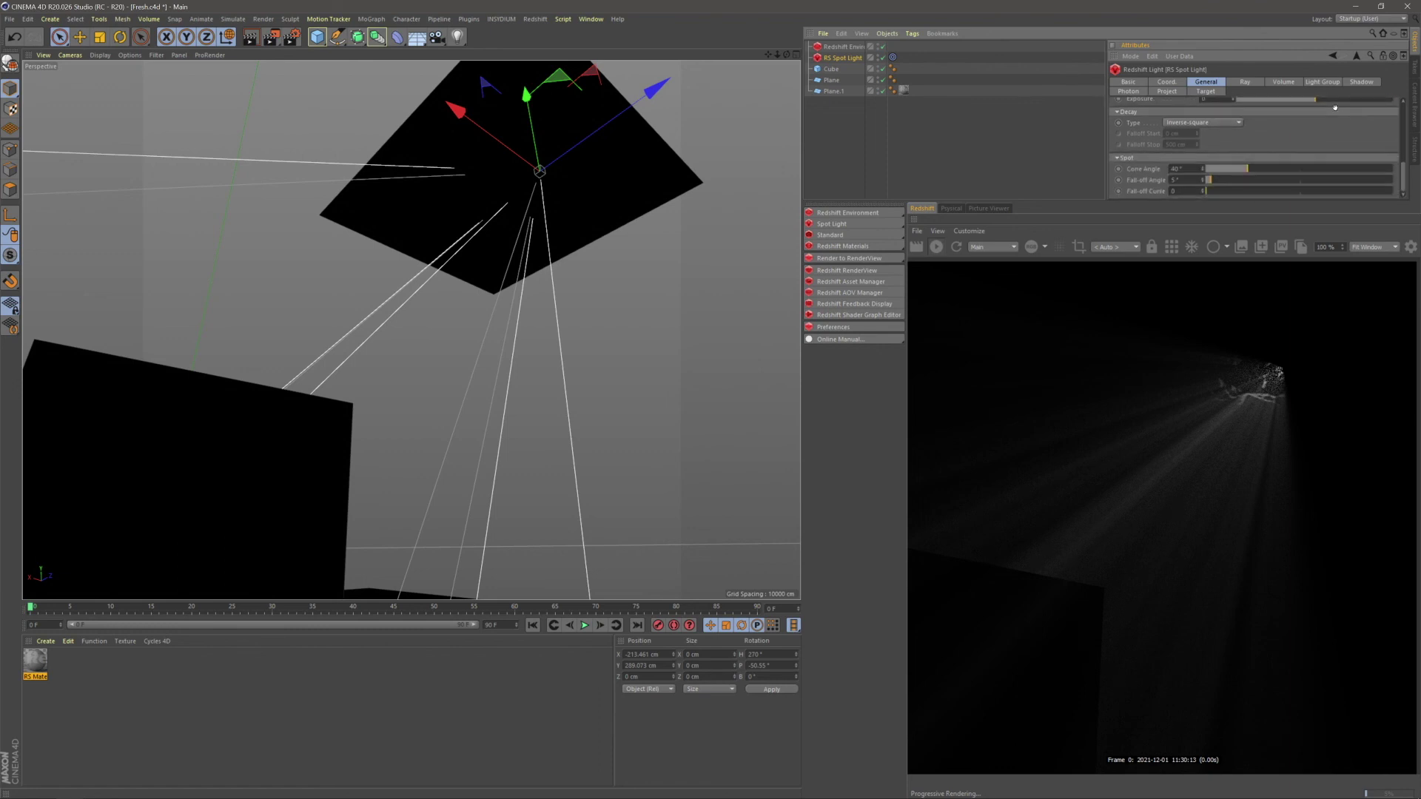
scroll(1334, 121, up, 8)
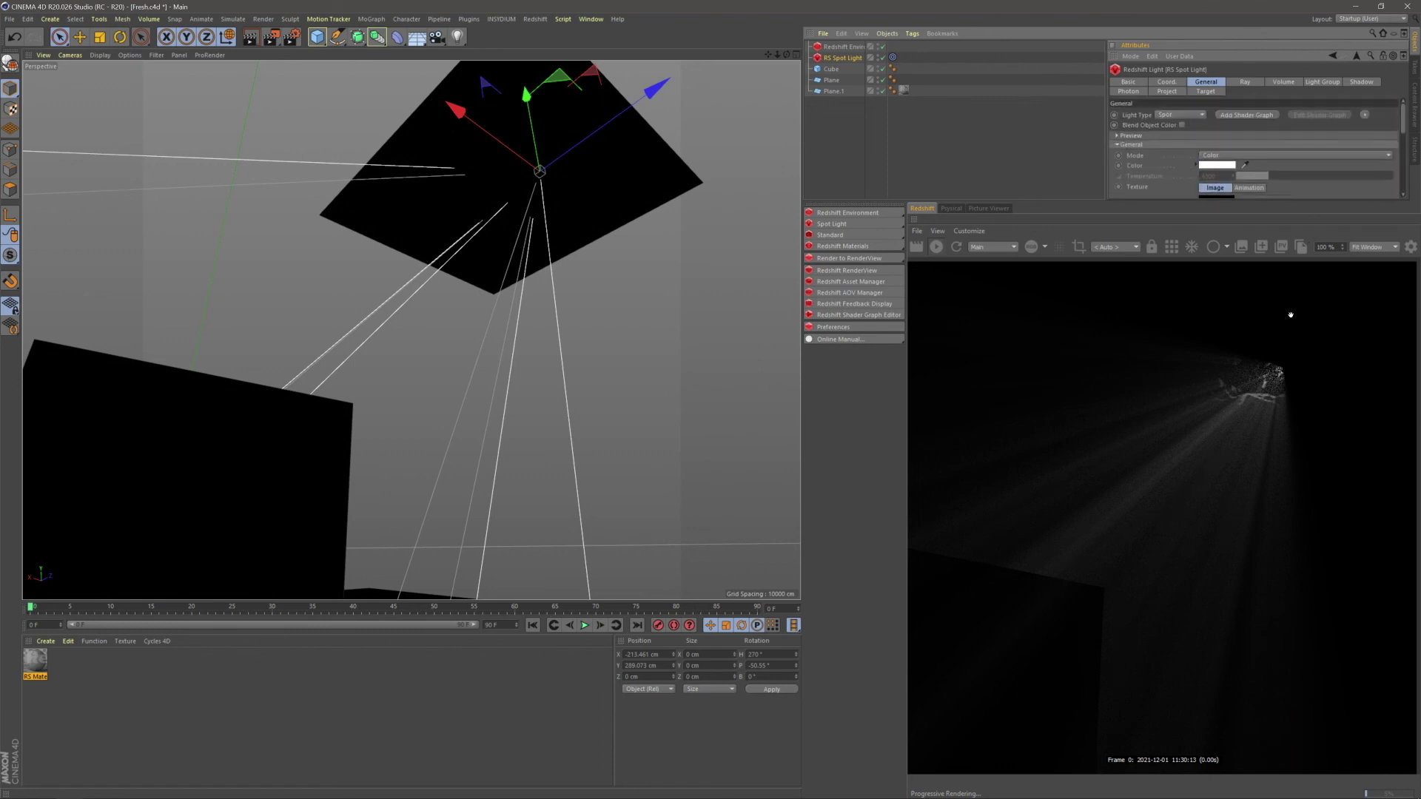
click(1175, 137)
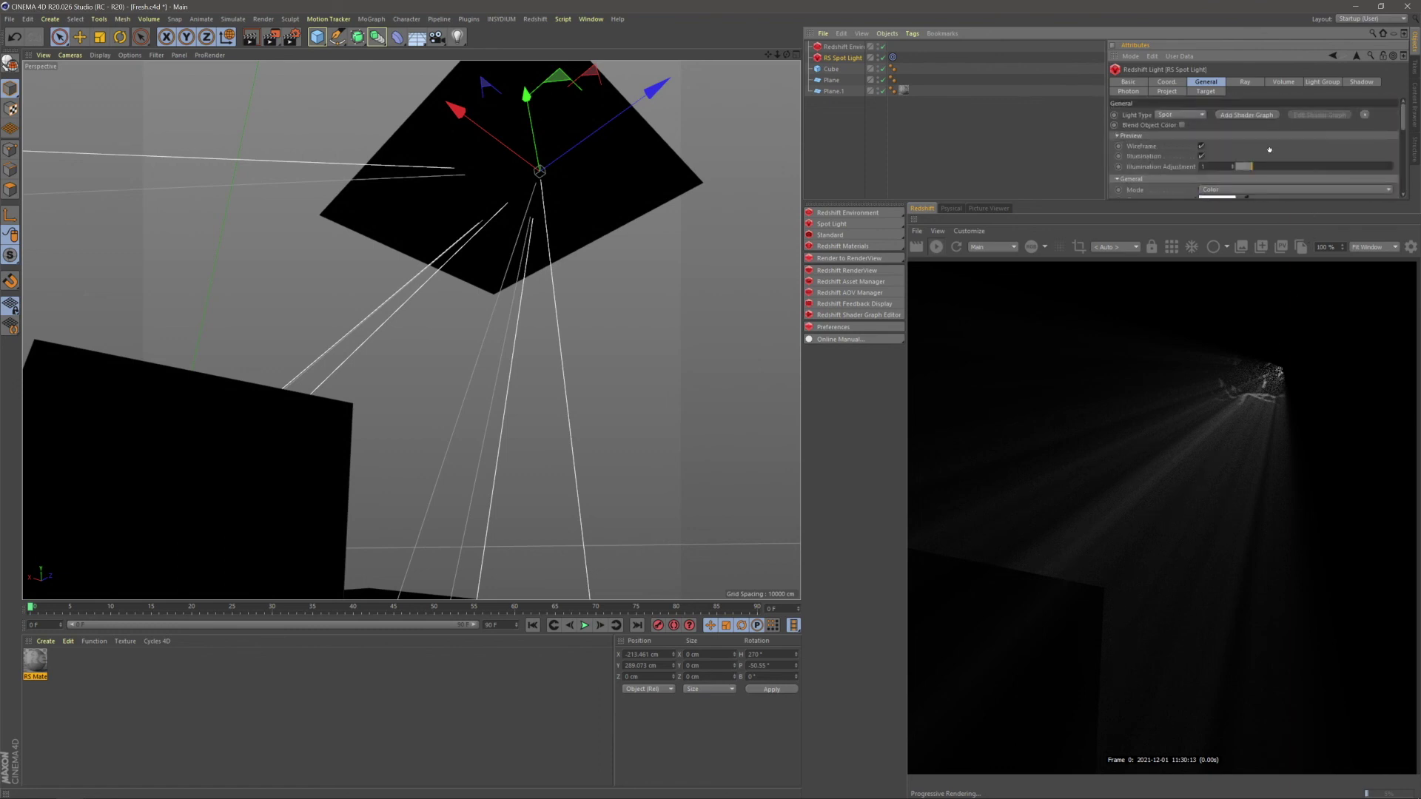
scroll(1267, 141, down, 1)
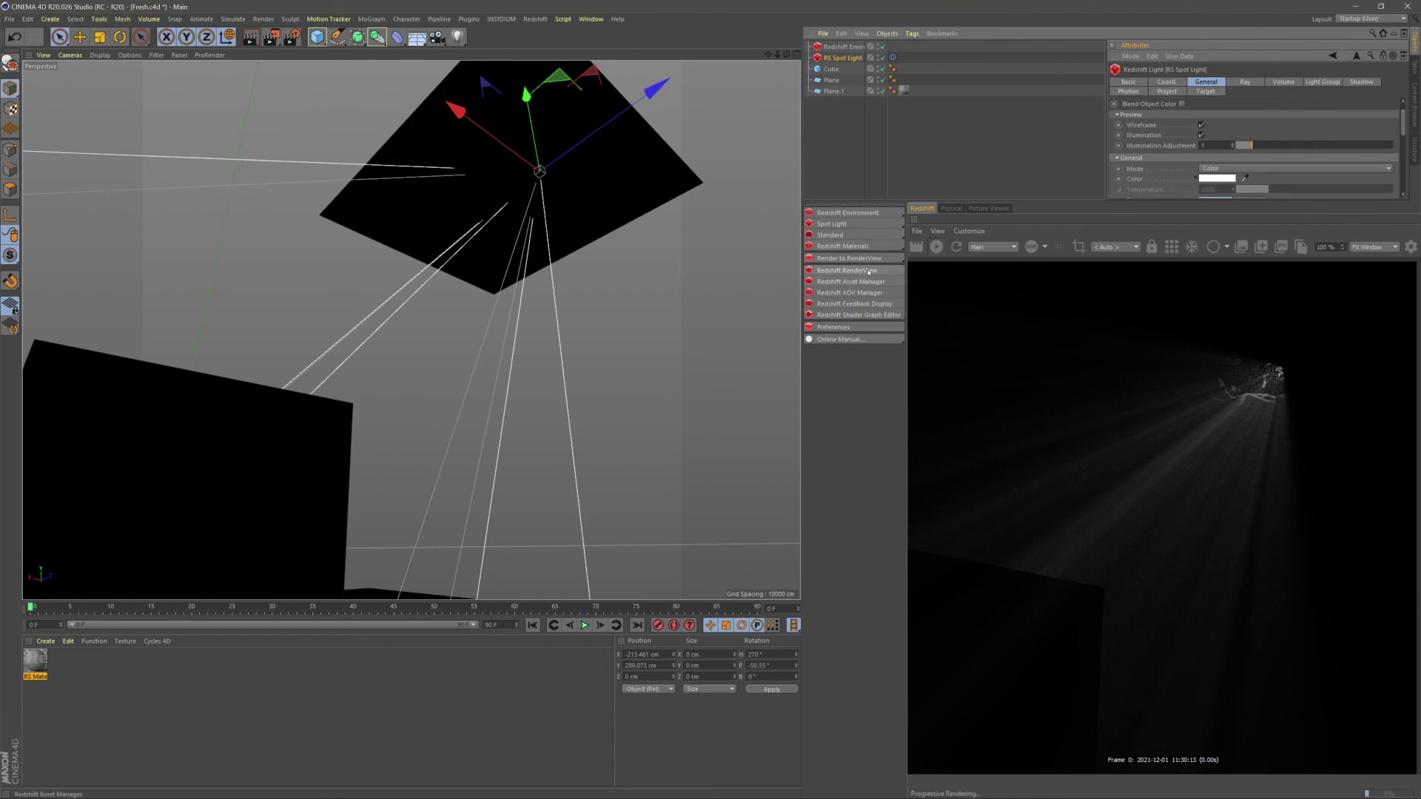
Add a Redshift Dome Light to the scene
click(880, 245)
click(893, 188)
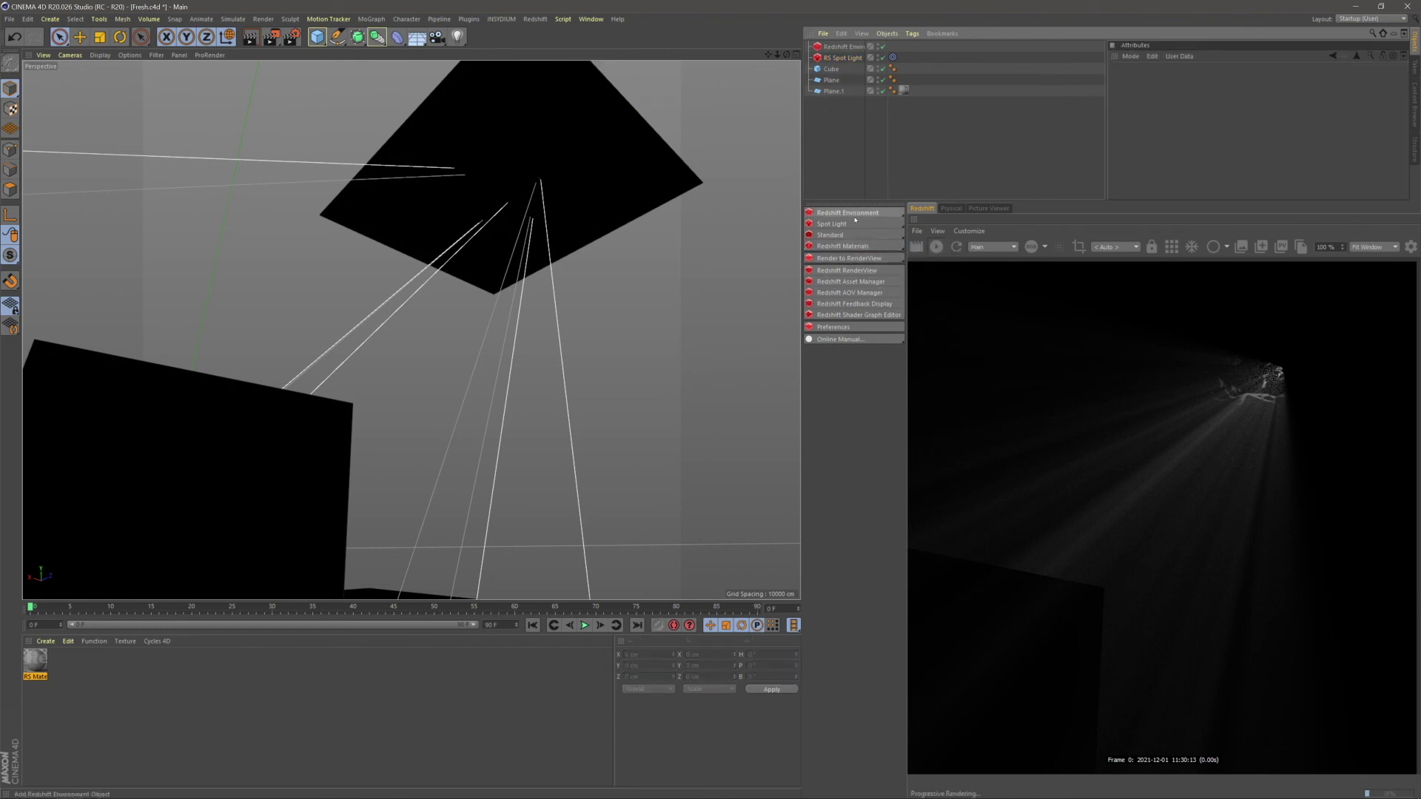
click(877, 224)
click(873, 225)
click(877, 225)
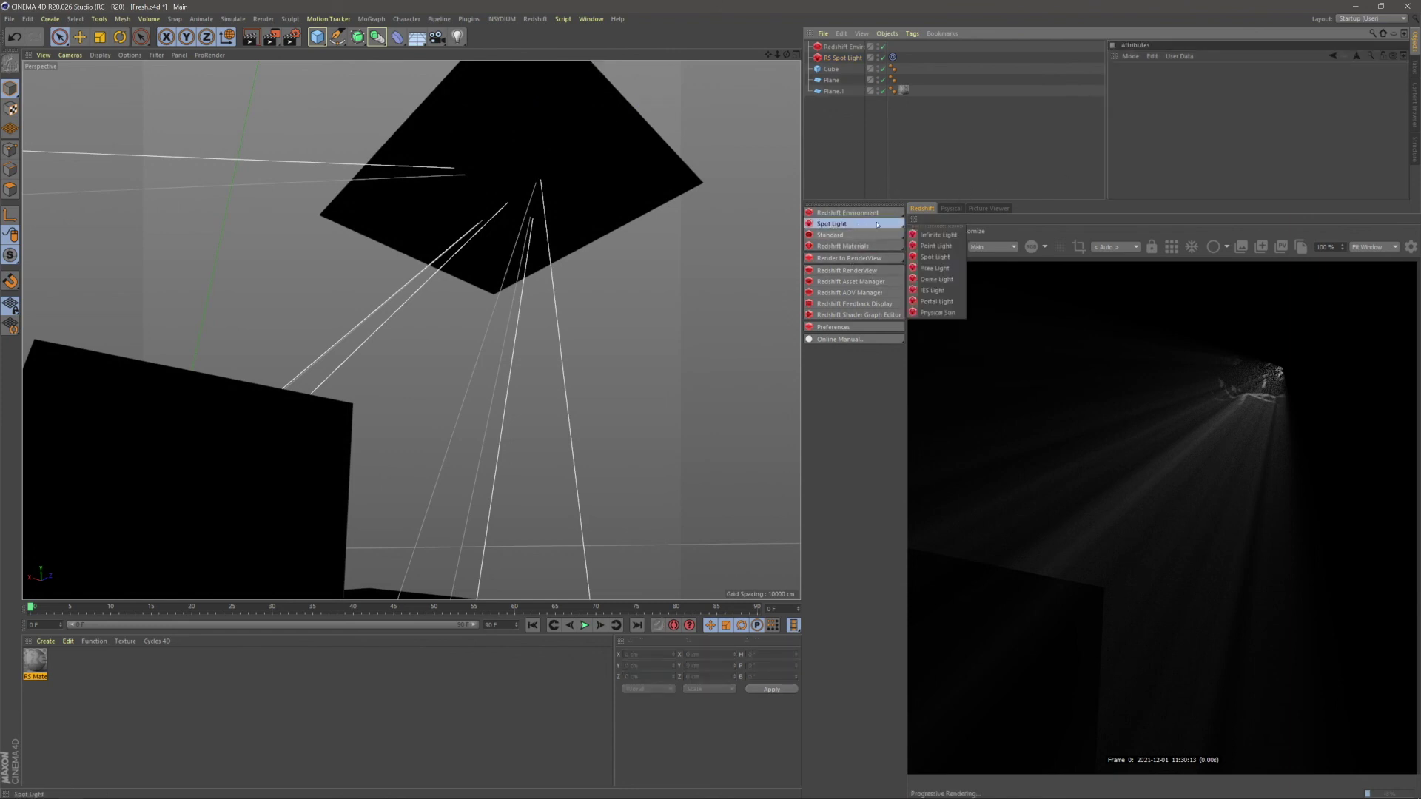
click(936, 279)
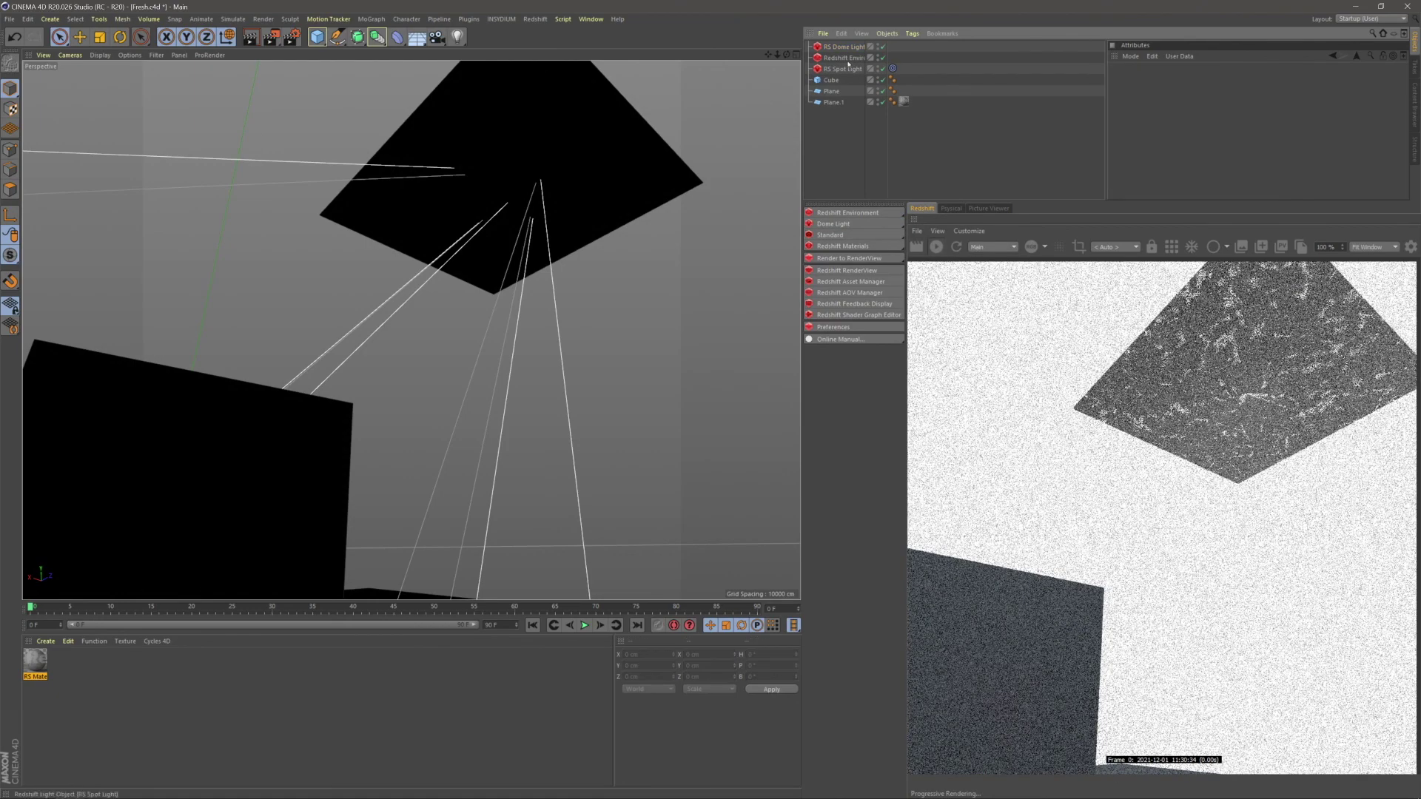
Lower the dome light's exposure to about -7.7 and disable its background
scroll(1325, 148, down, 5)
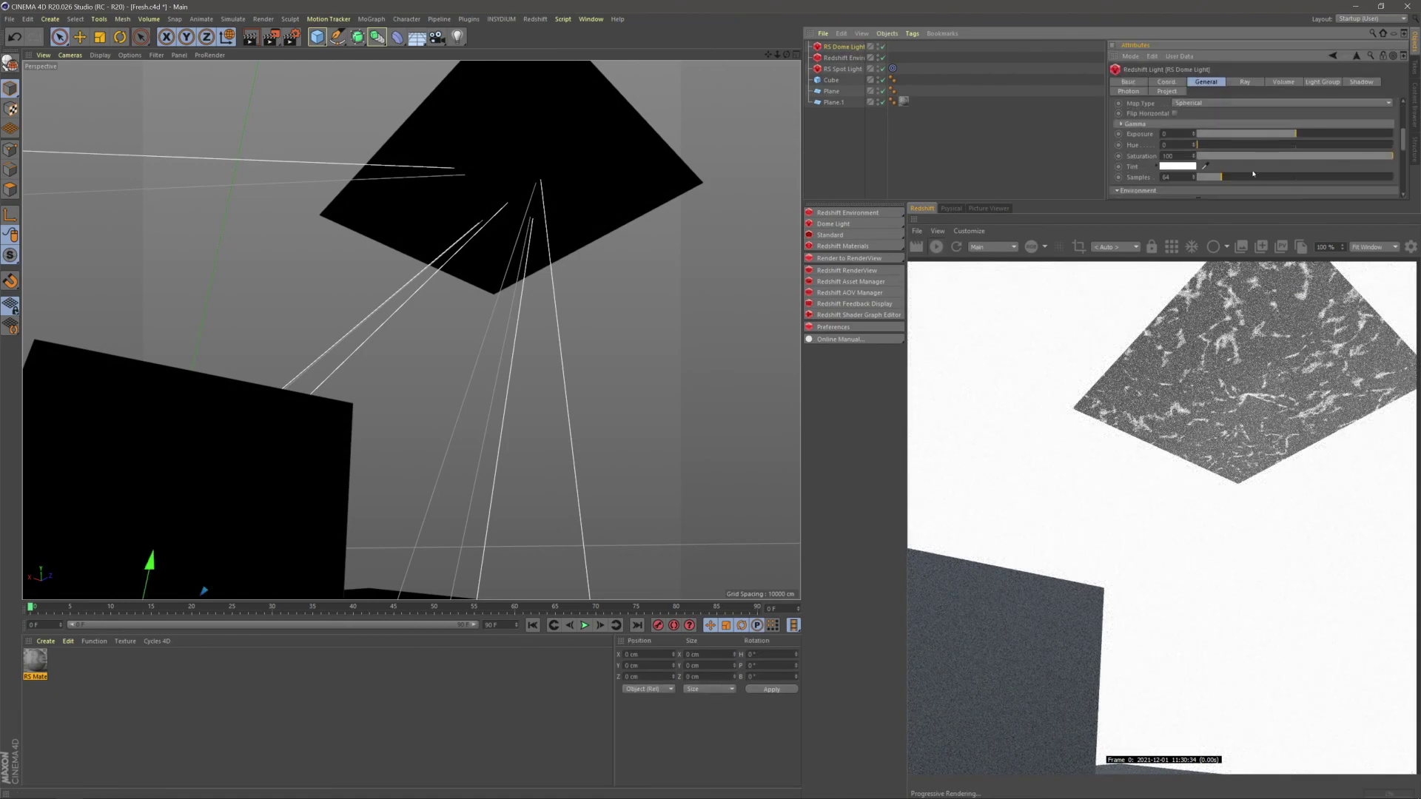
drag(1230, 134, 1199, 135)
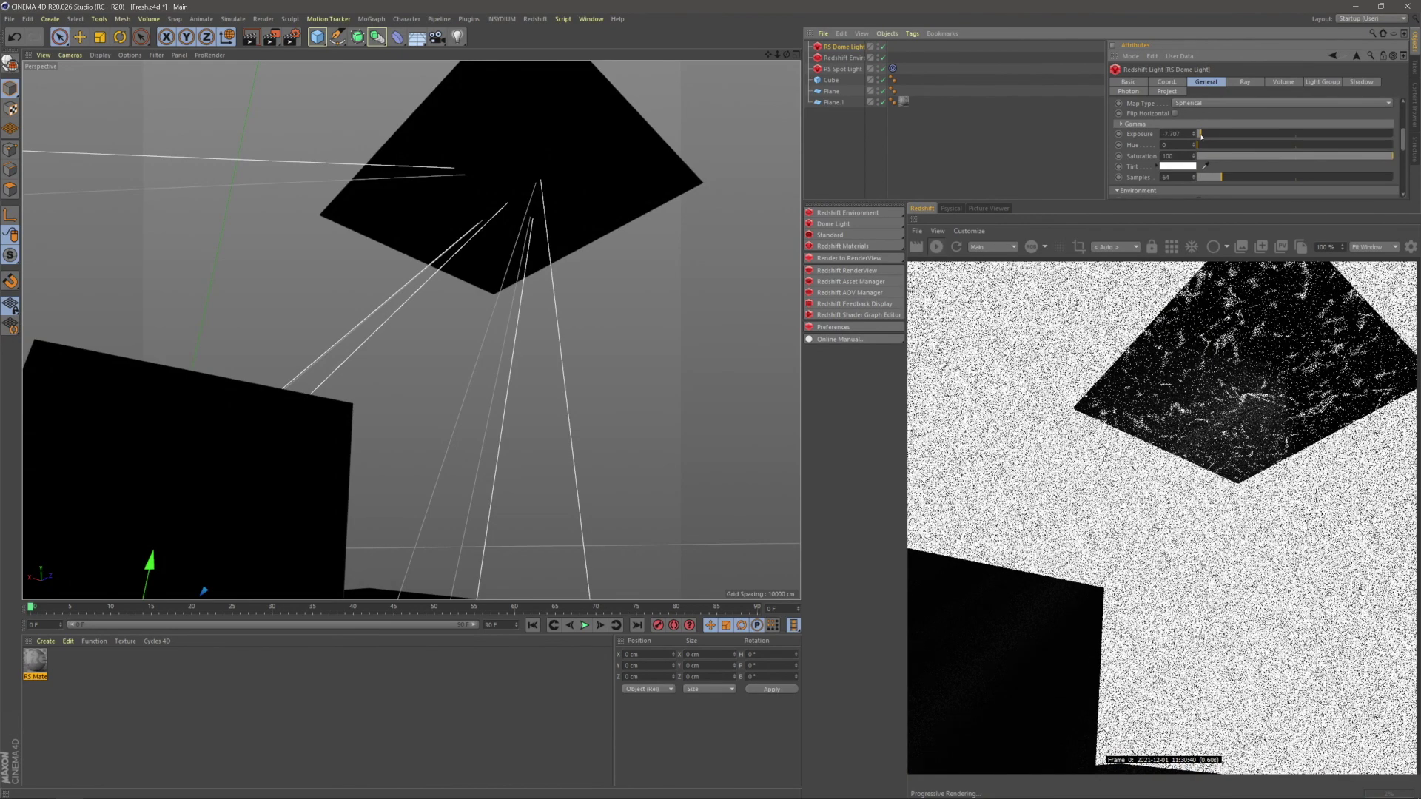
scroll(1240, 171, down, 2)
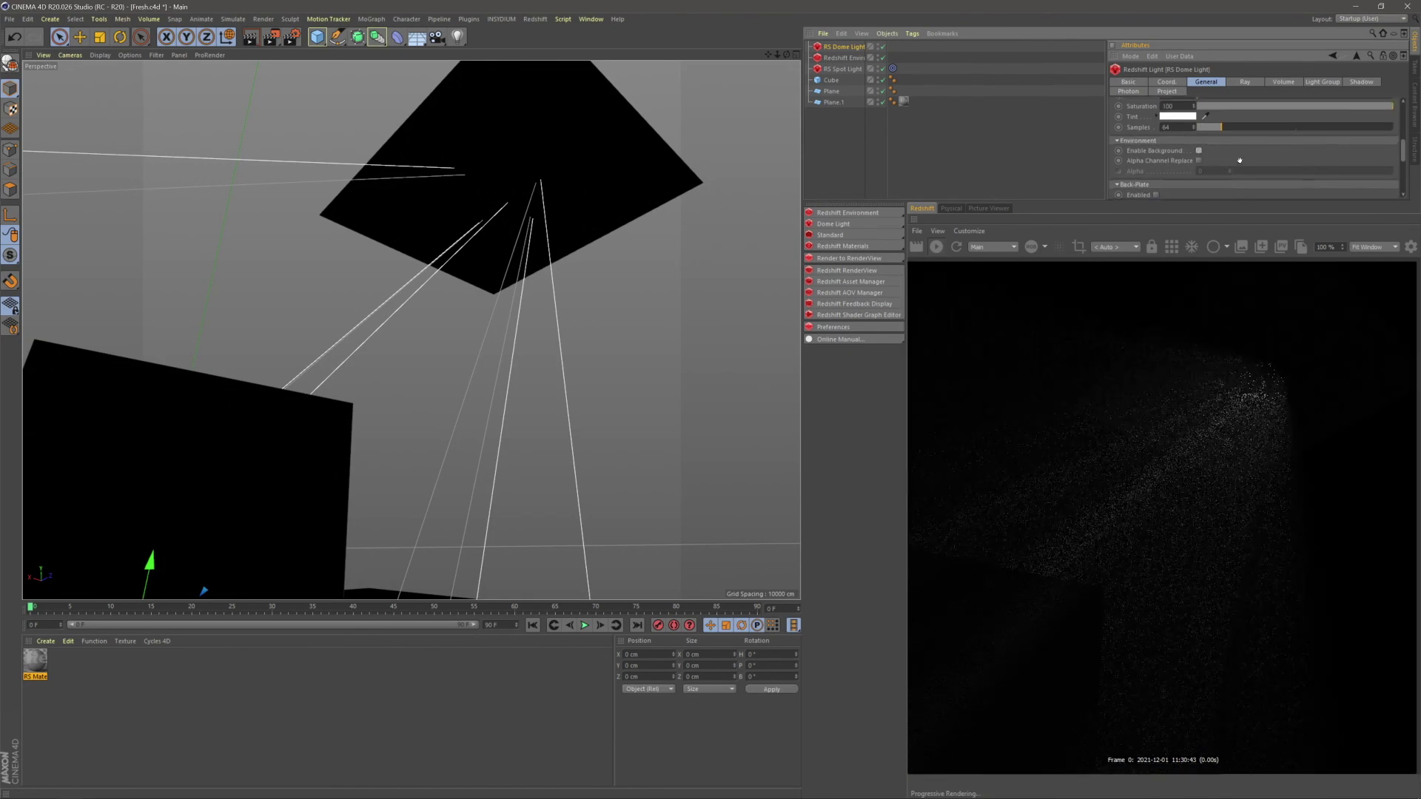
Examine the render of the cube, the floor and the light rays from several camera angles
click(415, 447)
alt+drag(416, 447, 412, 476)
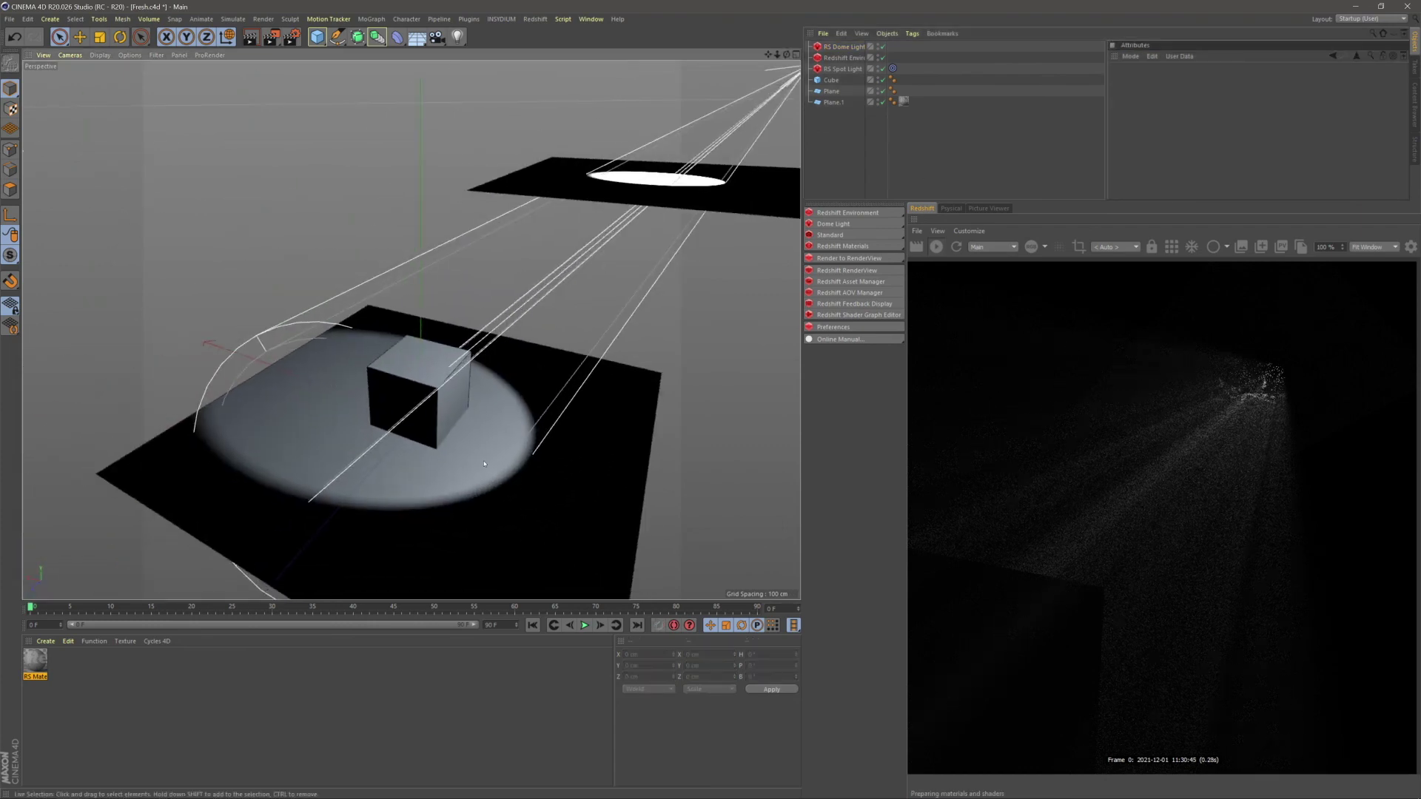
alt+right_drag(412, 476, 514, 406)
alt+middle_drag(511, 421, 459, 425)
alt+drag(459, 425, 508, 451)
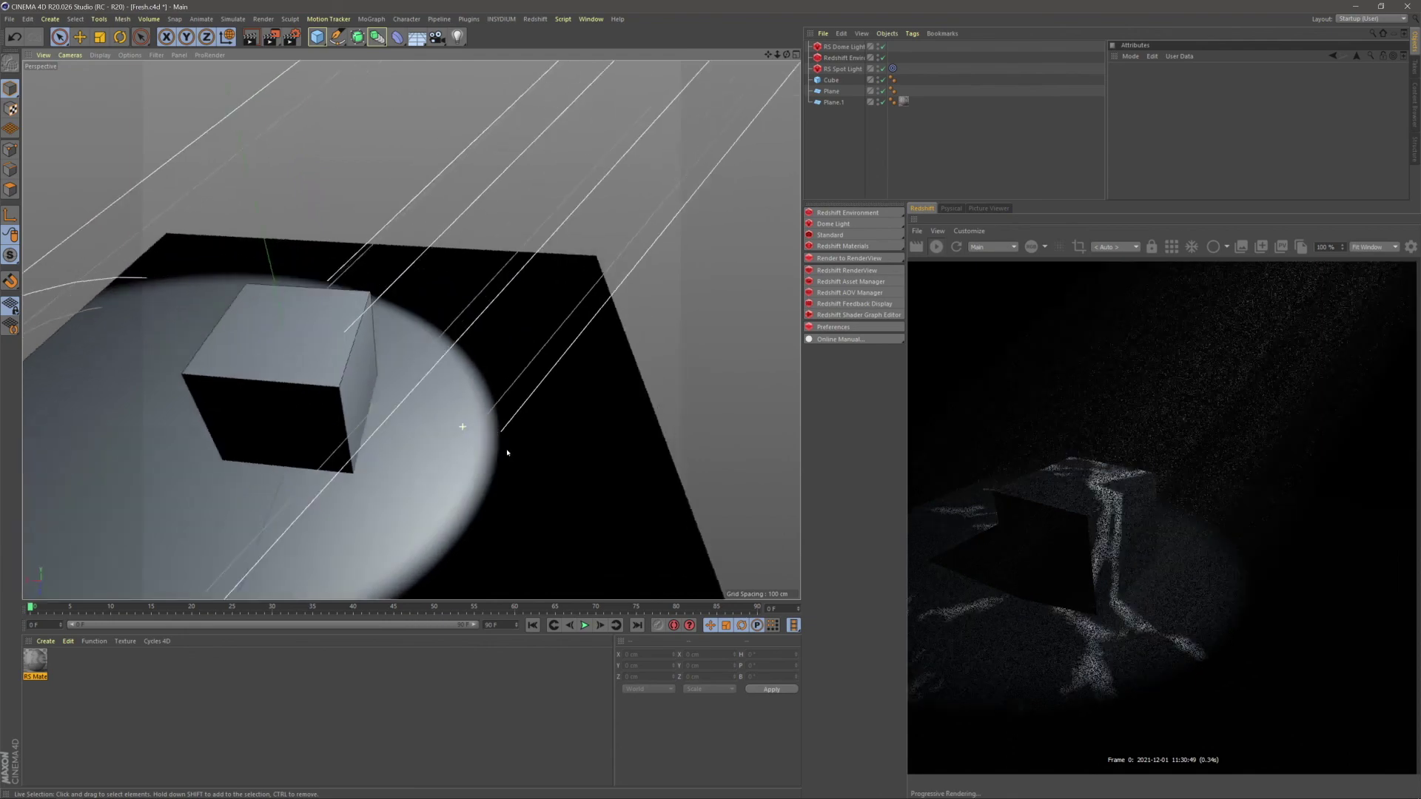
alt+right_drag(501, 439, 547, 417)
scroll(547, 418, up, 3)
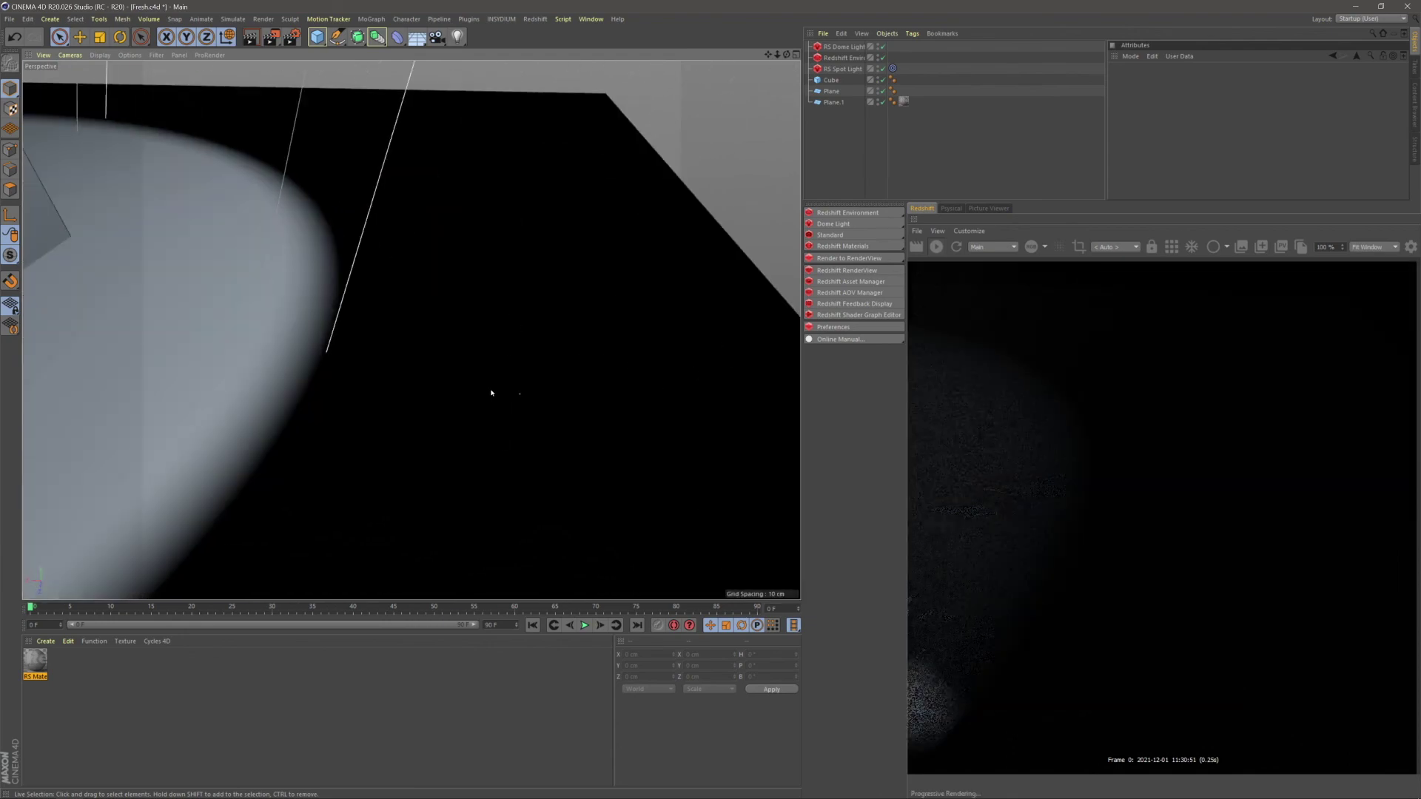
scroll(496, 364, down, 4)
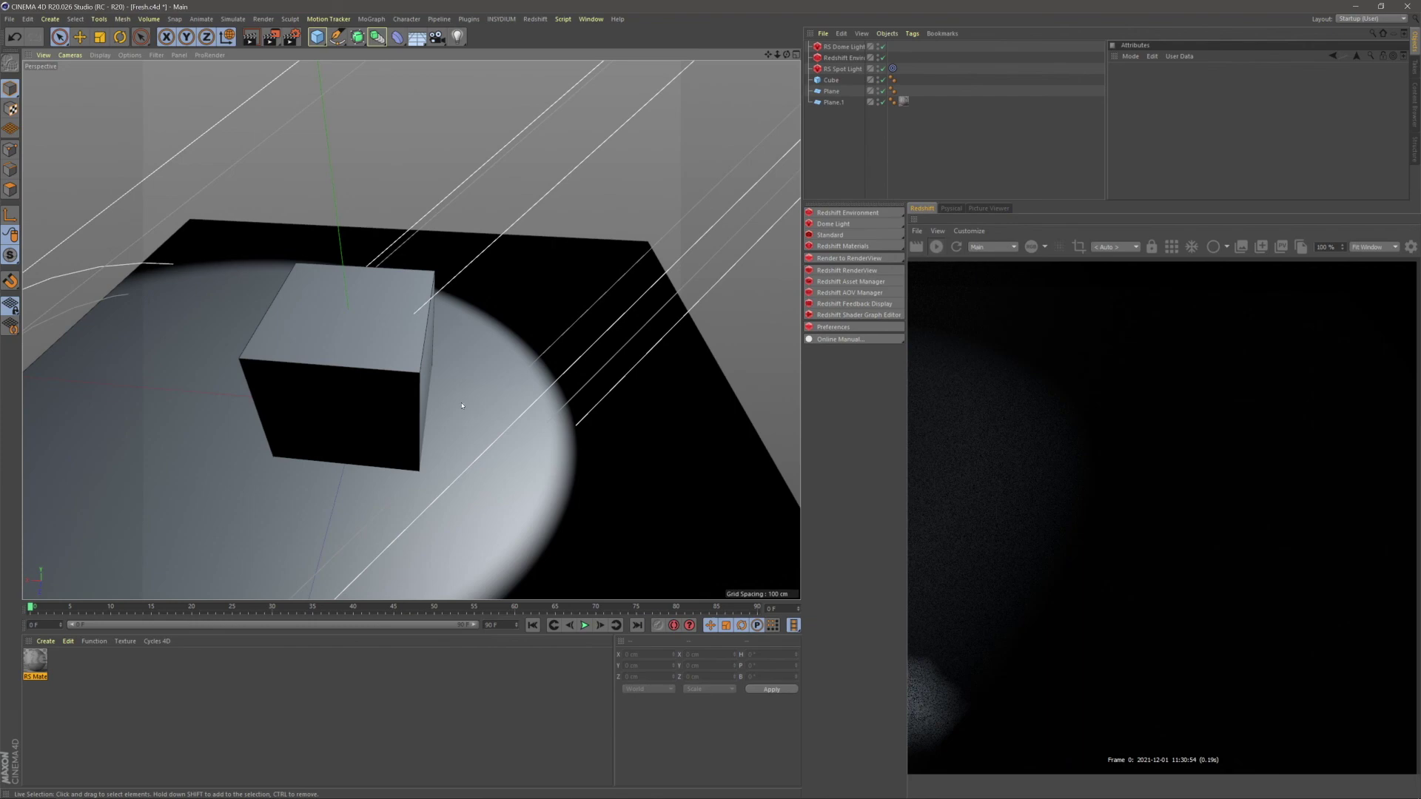
alt+drag(462, 405, 526, 244)
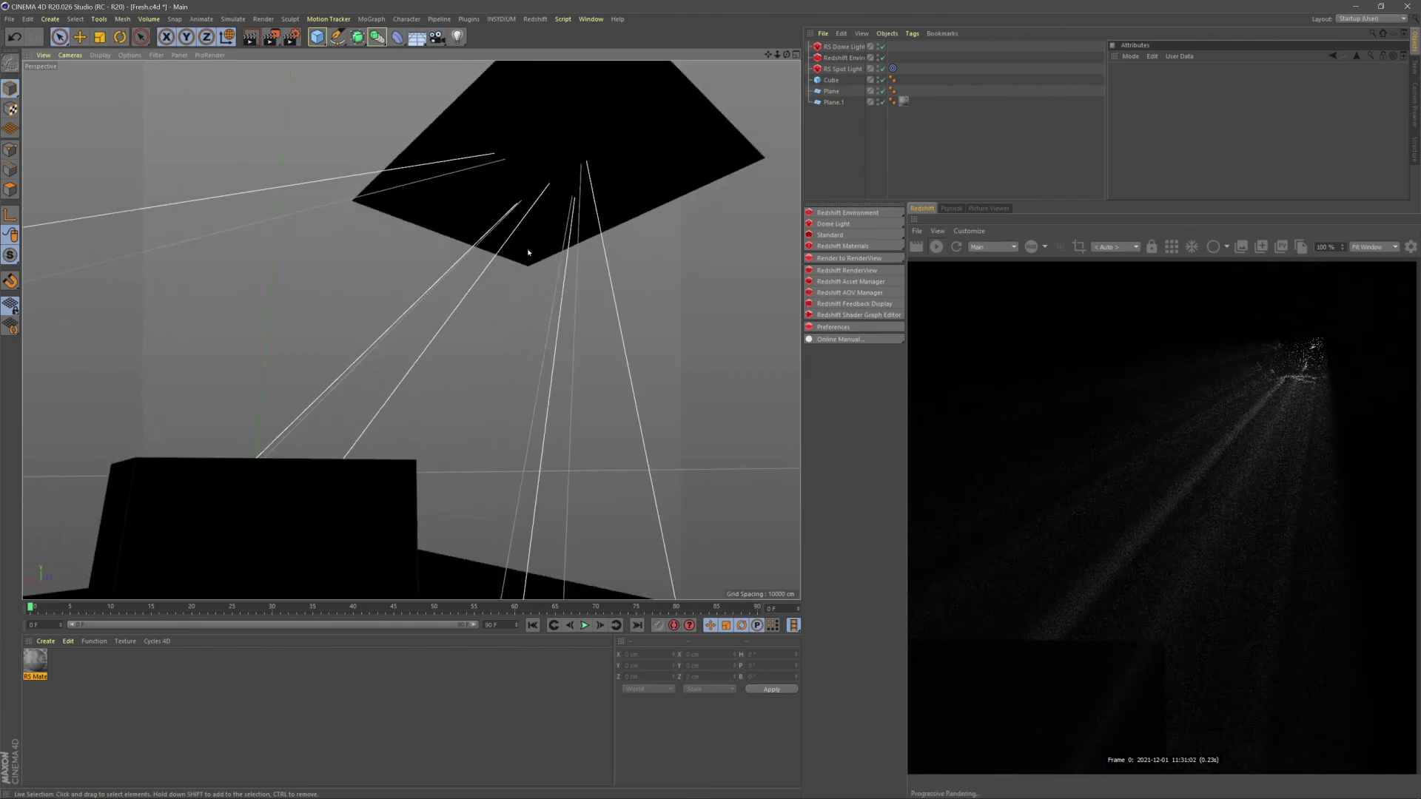